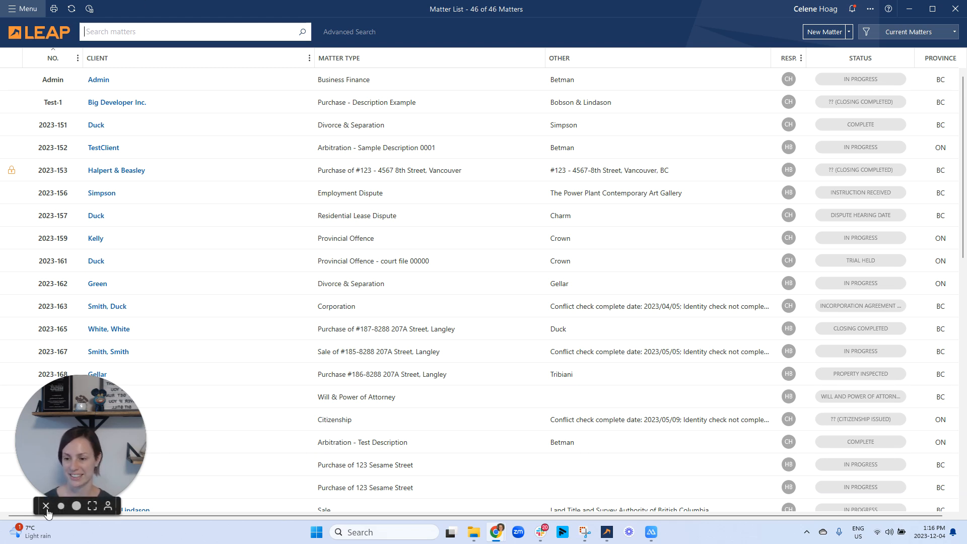
# - Minimize the Google Docs window and maximize the Chrome window holding a new tab
pyautogui.click(46, 511)
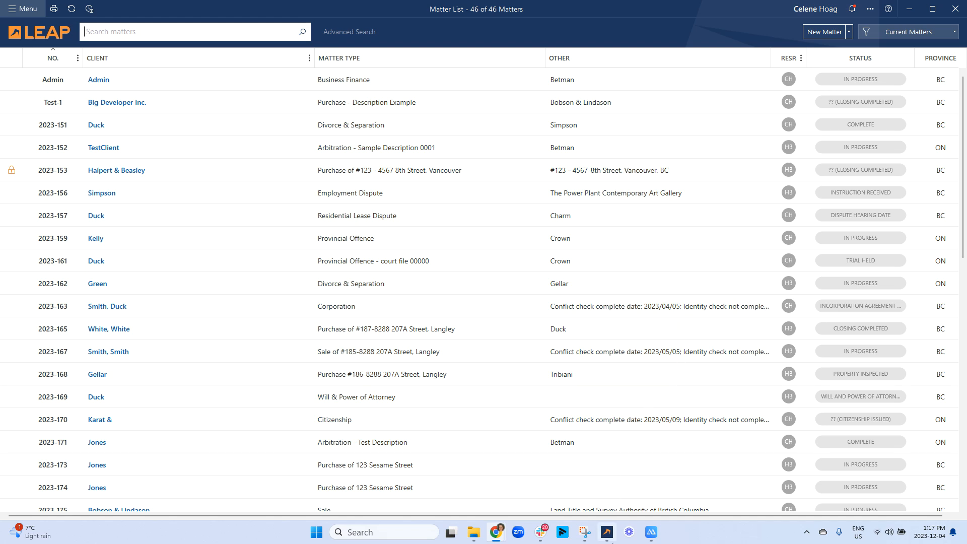
pyautogui.moveTo(608, 539)
pyautogui.moveTo(966, 25); pyautogui.dragTo(210, 109)
pyautogui.click(892, 8)
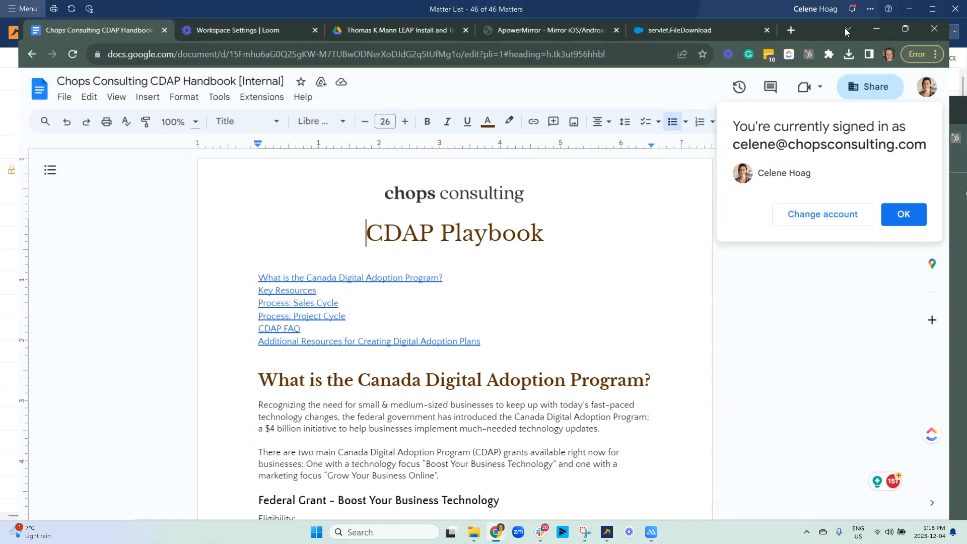
pyautogui.moveTo(908, 110); pyautogui.dragTo(722, 7)
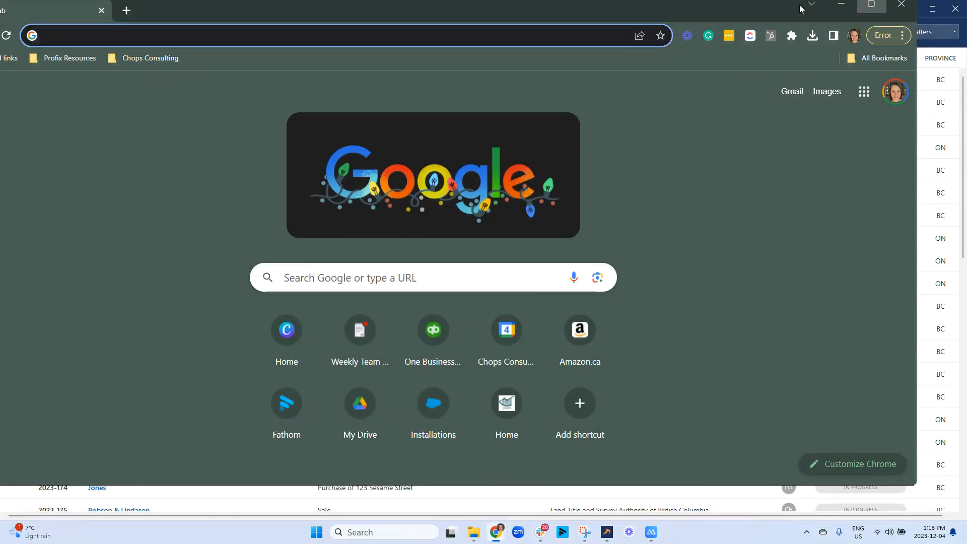
pyautogui.click(872, 4)
# - Load leap365.ca, accept all cookies, and sign in to LEAP 365 with the saved account
pyautogui.write('leap')
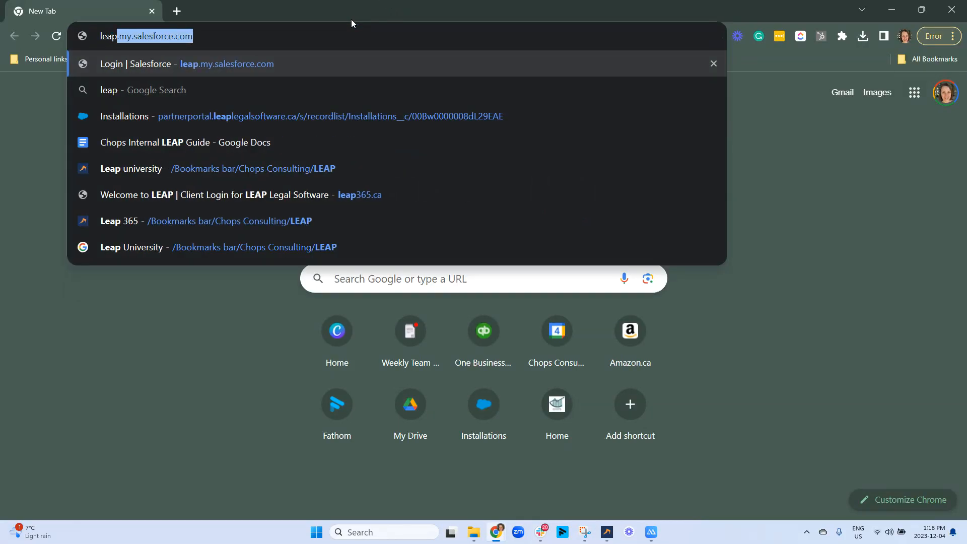
pyautogui.write('365')
pyautogui.press('Return')
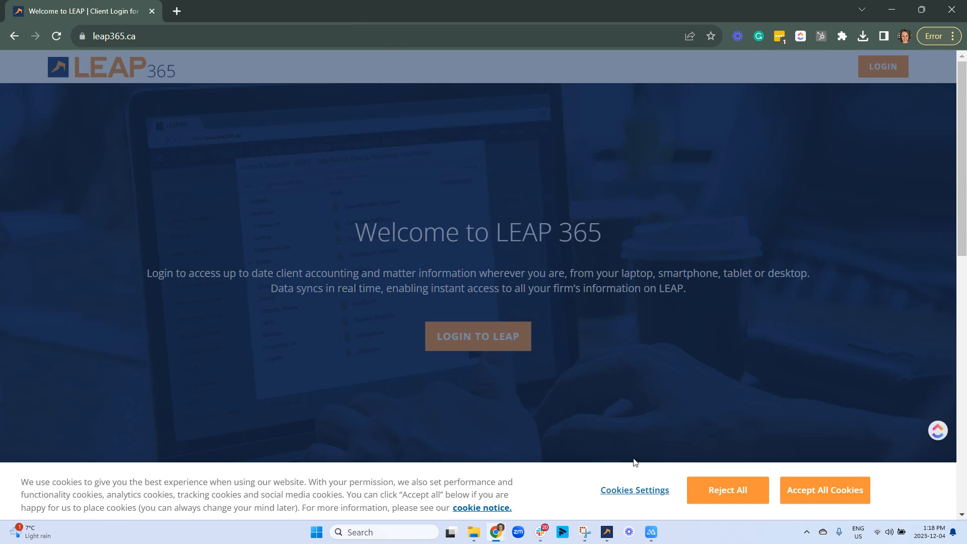
pyautogui.click(824, 496)
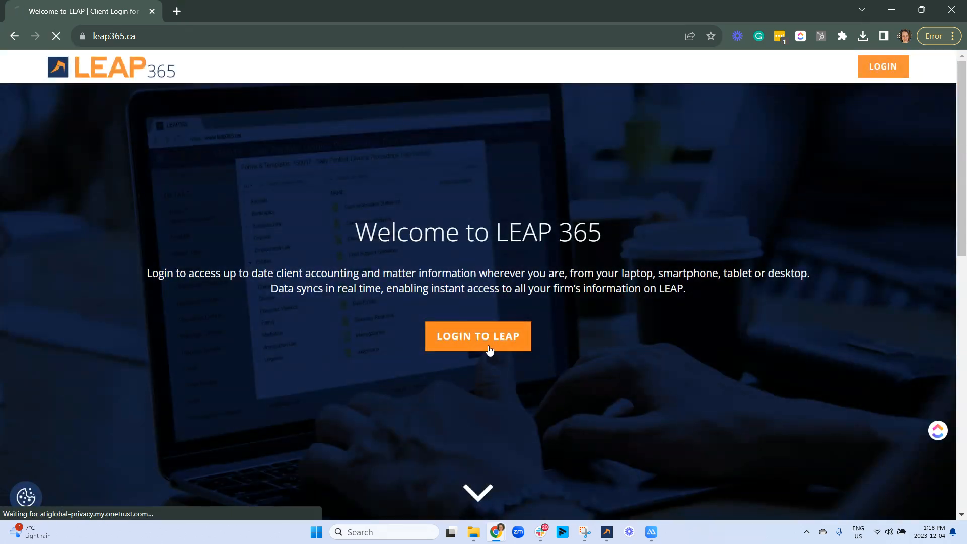
pyautogui.click(489, 350)
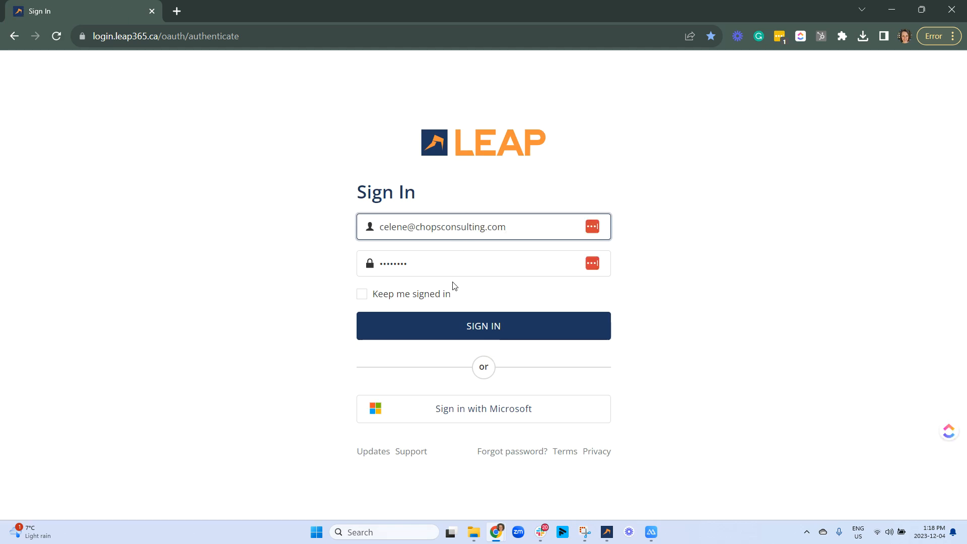
pyautogui.click(462, 328)
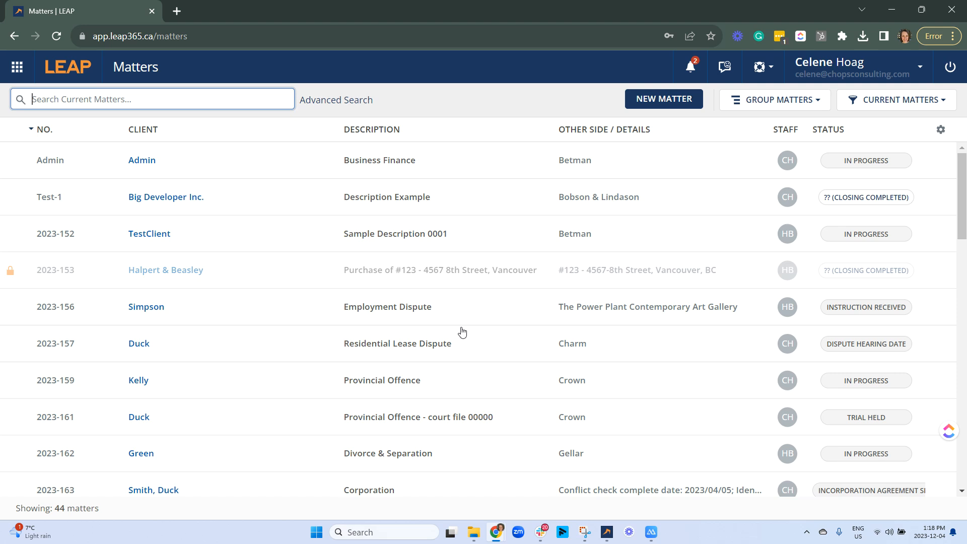
# - Close the Chrome window showing LEAP 365 to get back to the desktop Matter List
pyautogui.click(152, 12)
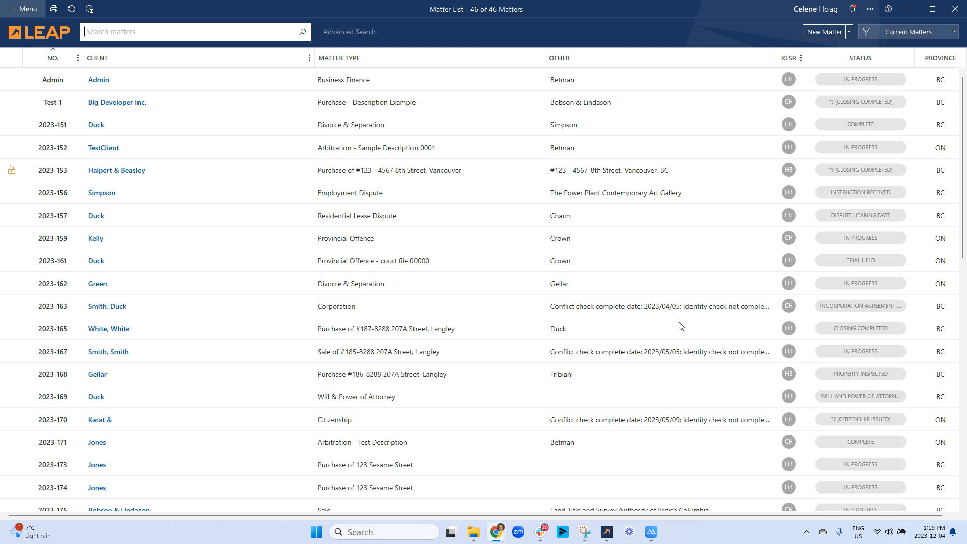
pyautogui.scroll(-5, 625, 408)
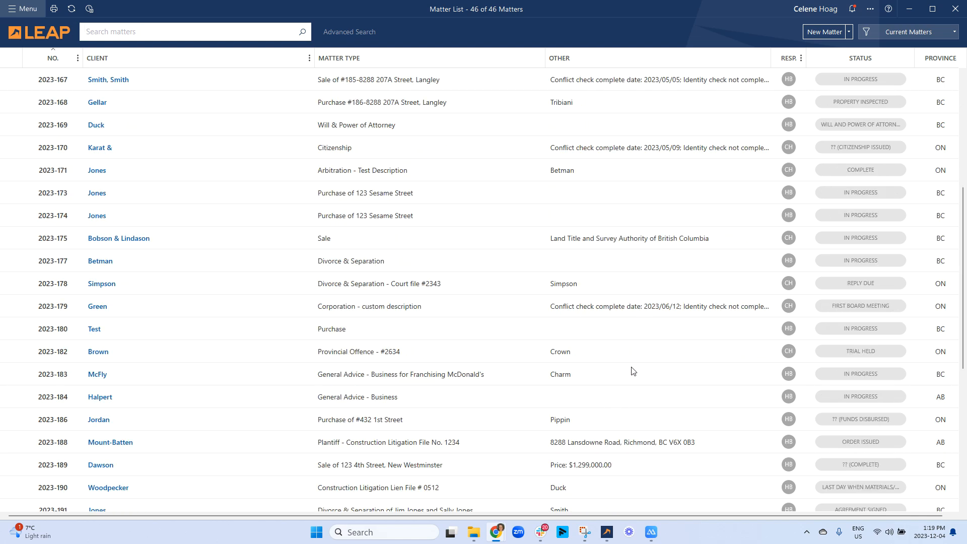
pyautogui.scroll(-1, 618, 376)
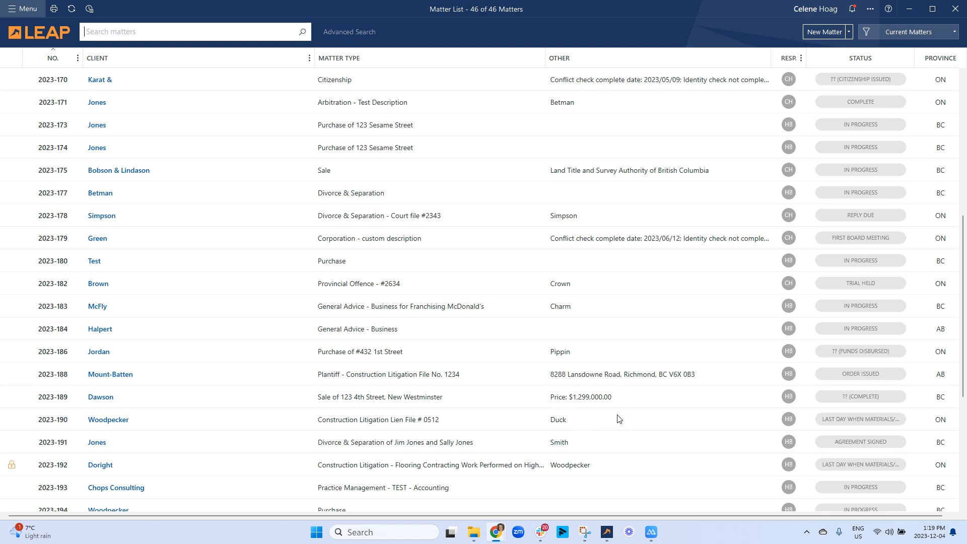
pyautogui.scroll(5, 697, 290)
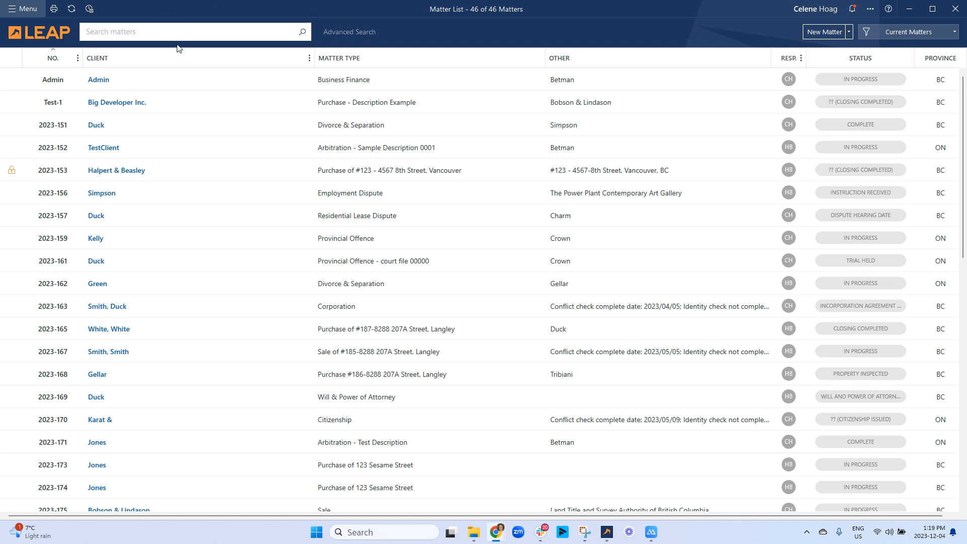
# - Try sorting the matter list by client, then return it to matter-number ascending order
pyautogui.moveTo(173, 59); pyautogui.dragTo(166, 77)
pyautogui.click(252, 57)
pyautogui.click(252, 60)
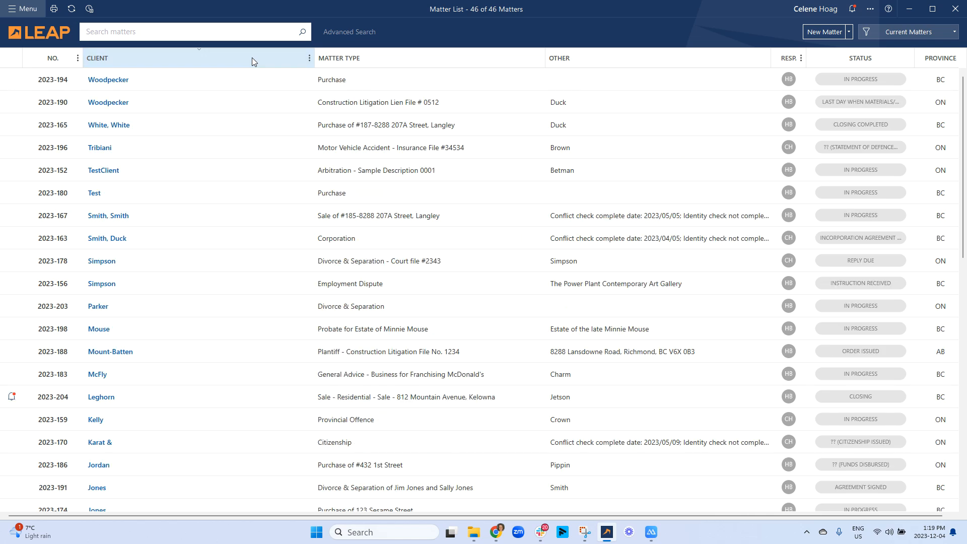
pyautogui.click(251, 60)
pyautogui.click(251, 61)
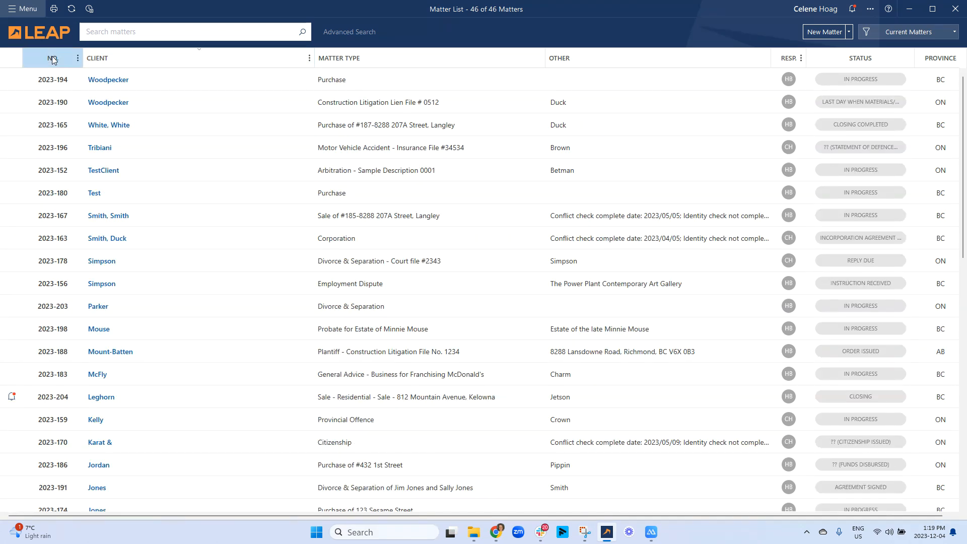
pyautogui.click(53, 58)
pyautogui.click(53, 59)
pyautogui.click(53, 58)
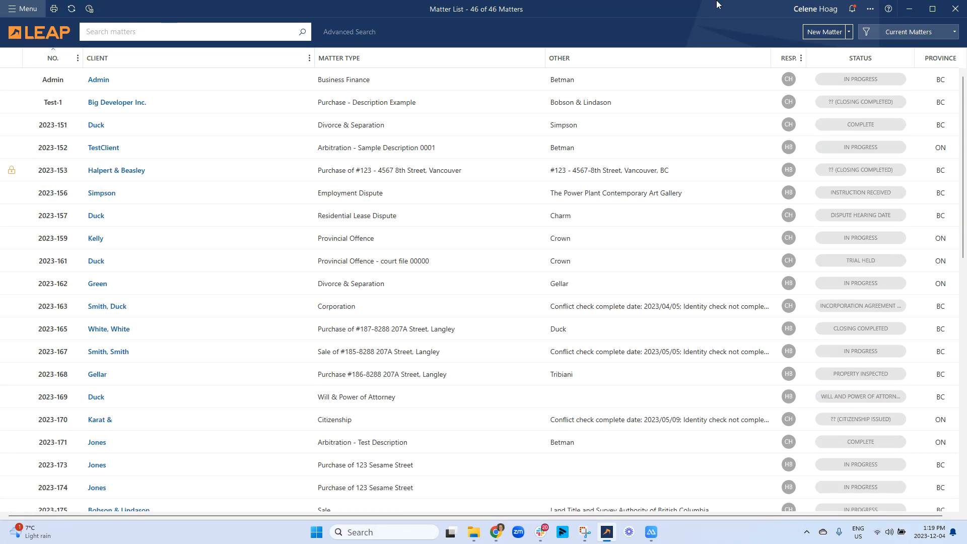
# - Check the RESP. column's role options, then sort by Province descending so ON comes first
pyautogui.click(802, 59)
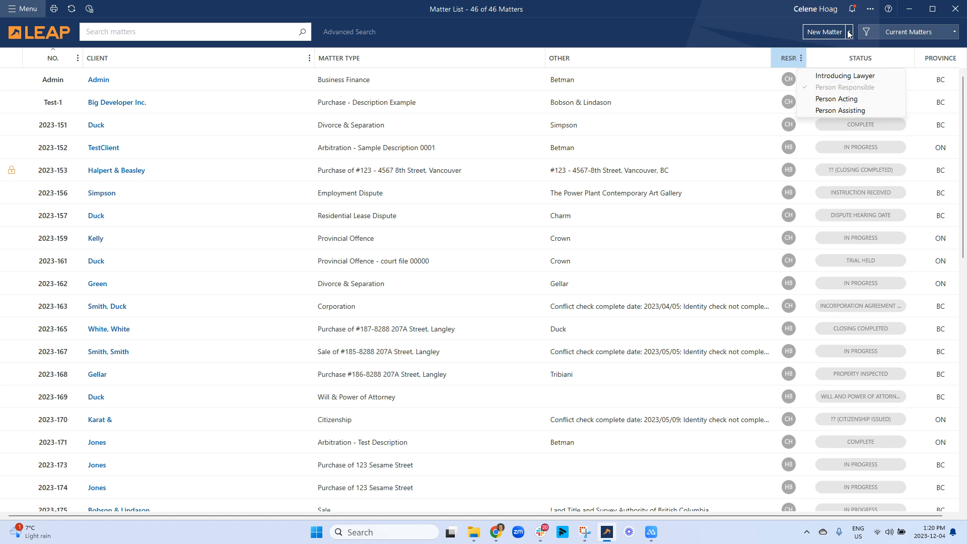
pyautogui.click(942, 60)
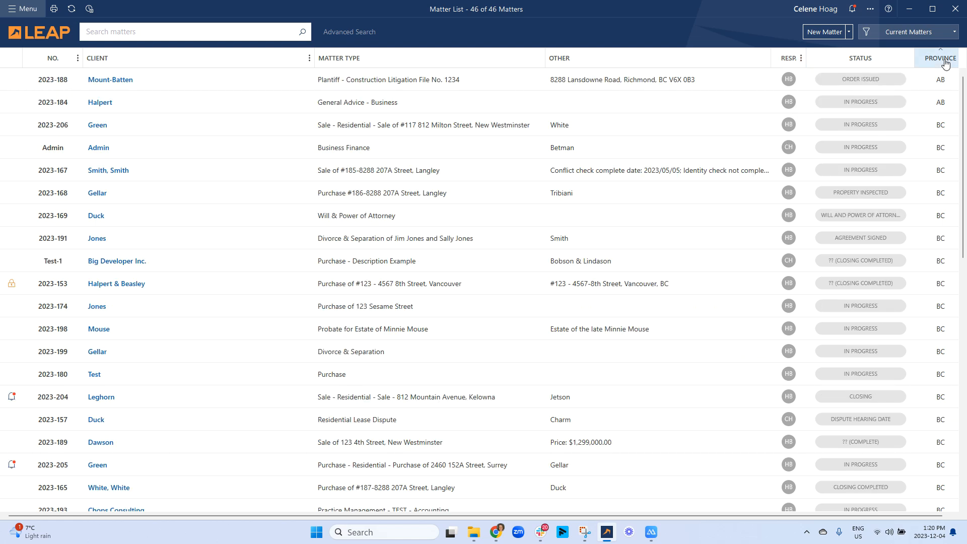
pyautogui.click(941, 59)
# - Browse the new-matter and Current Matters filter menus, then bring up the list display options
pyautogui.click(850, 34)
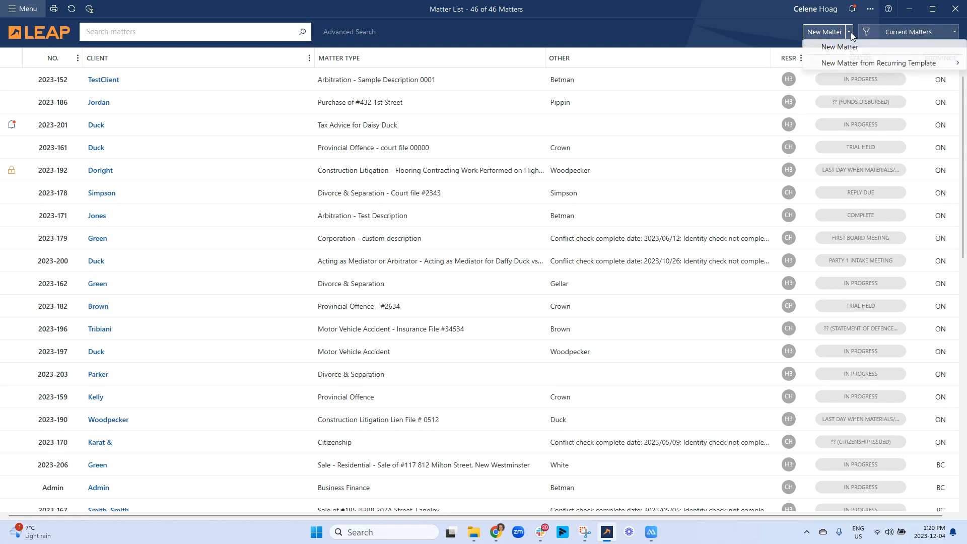
pyautogui.click(954, 31)
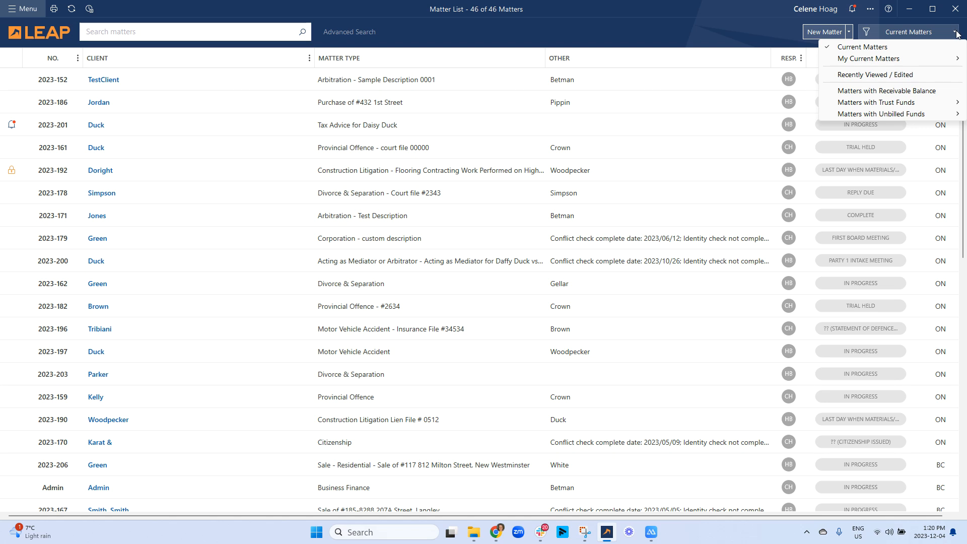
pyautogui.moveTo(869, 57)
pyautogui.moveTo(872, 105)
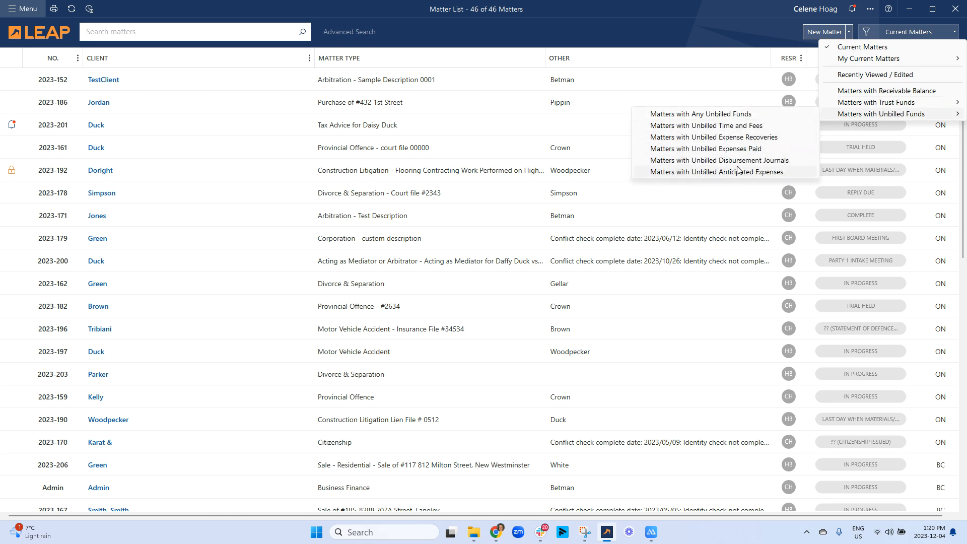
pyautogui.click(893, 34)
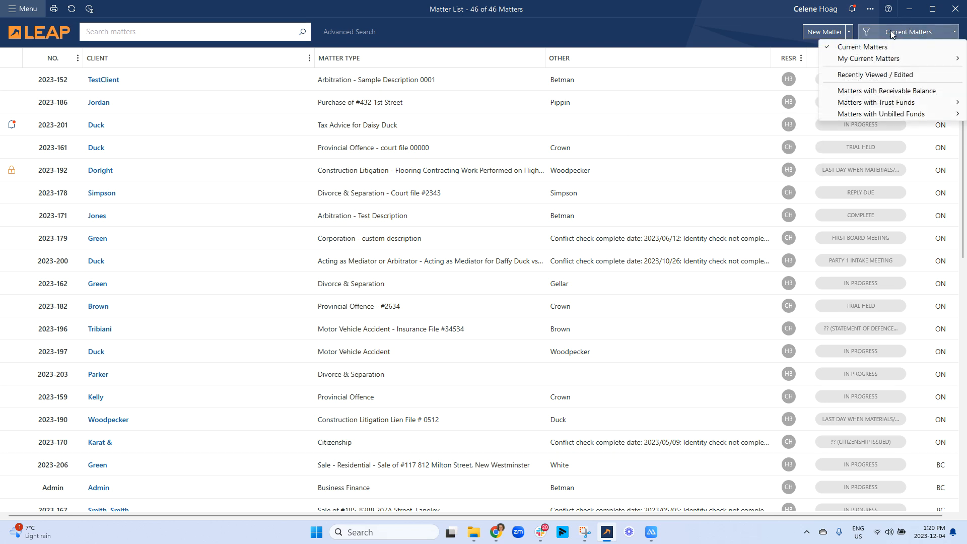
pyautogui.click(871, 9)
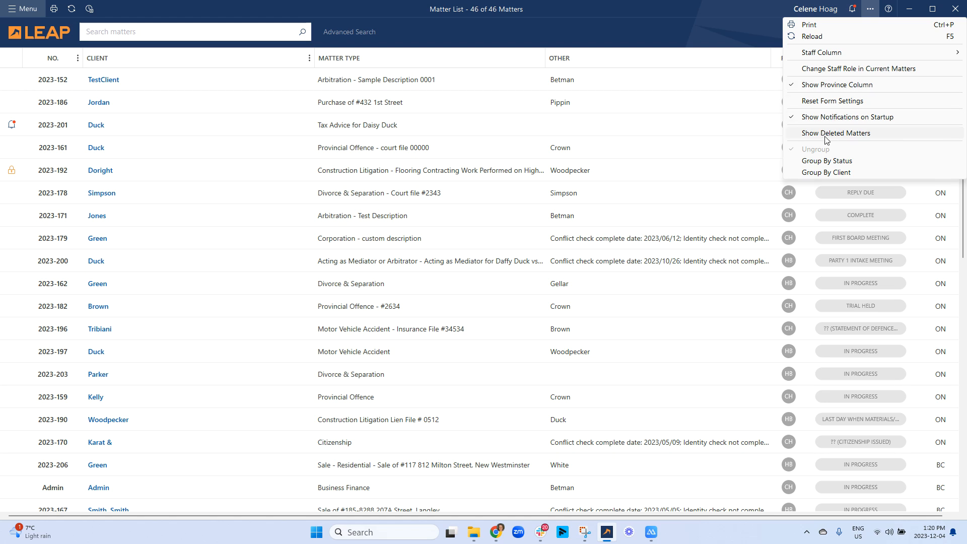
pyautogui.click(838, 173)
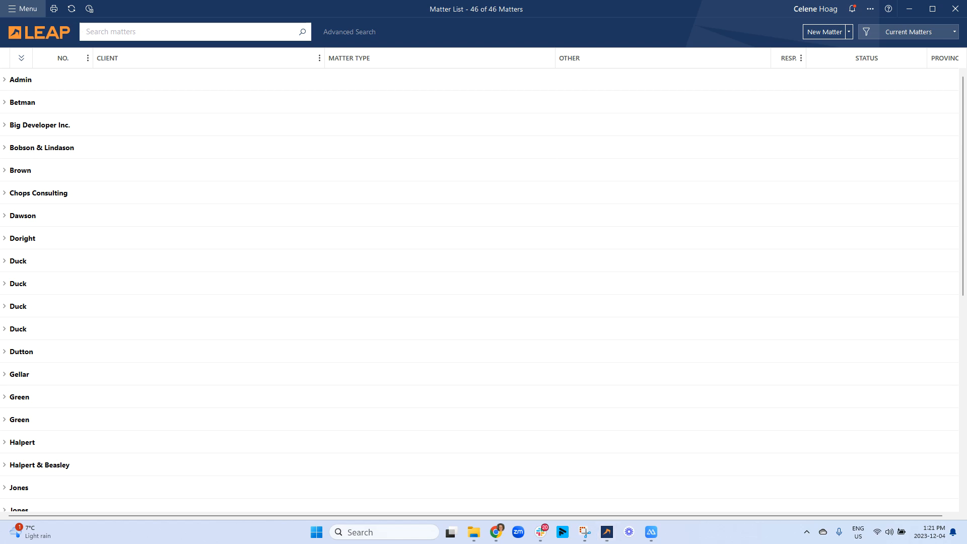
pyautogui.click(5, 216)
pyautogui.click(4, 216)
pyautogui.click(5, 193)
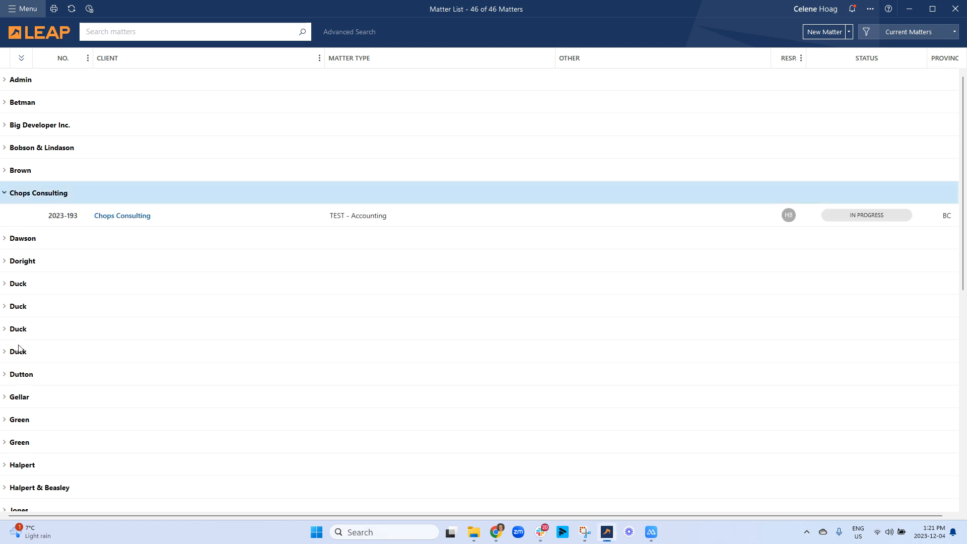
pyautogui.click(10, 377)
pyautogui.click(7, 379)
pyautogui.click(7, 379)
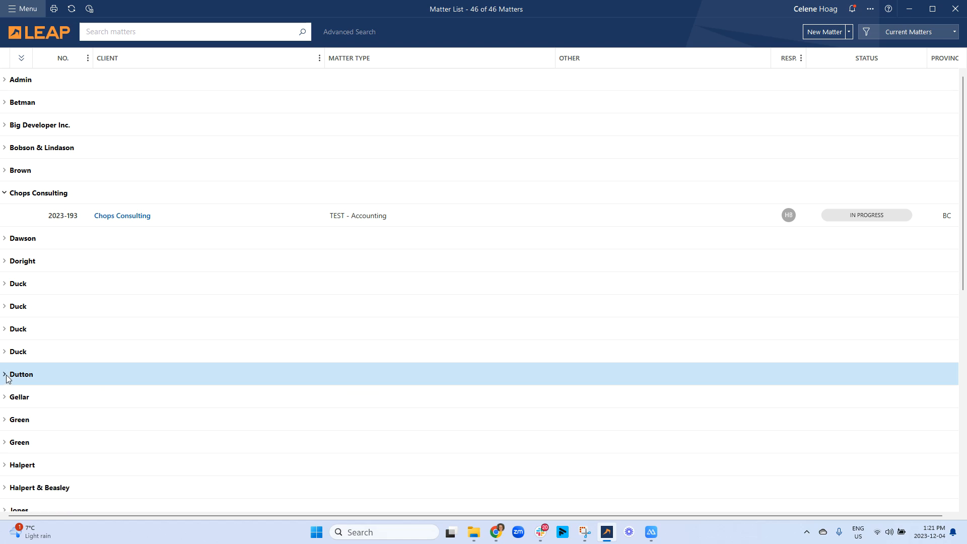
pyautogui.click(5, 193)
pyautogui.click(869, 8)
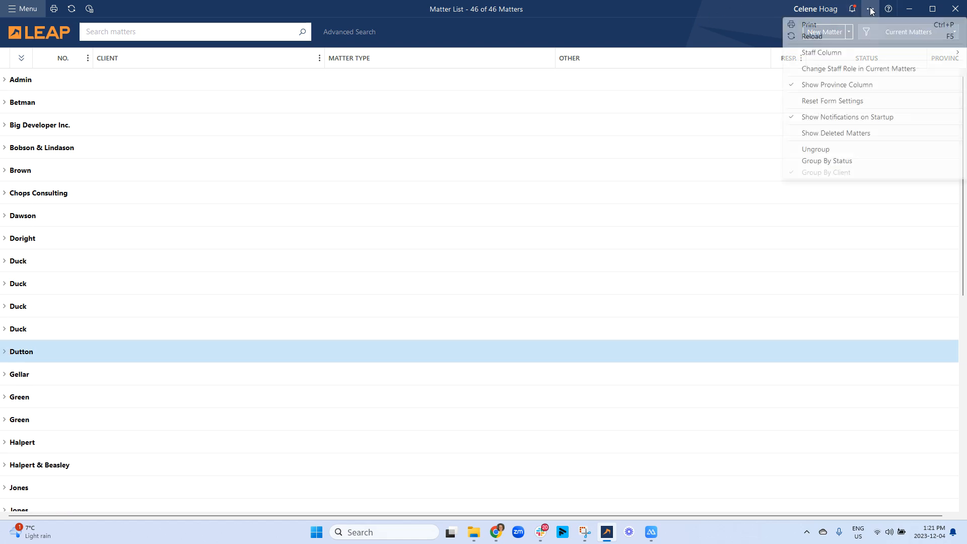
pyautogui.click(825, 152)
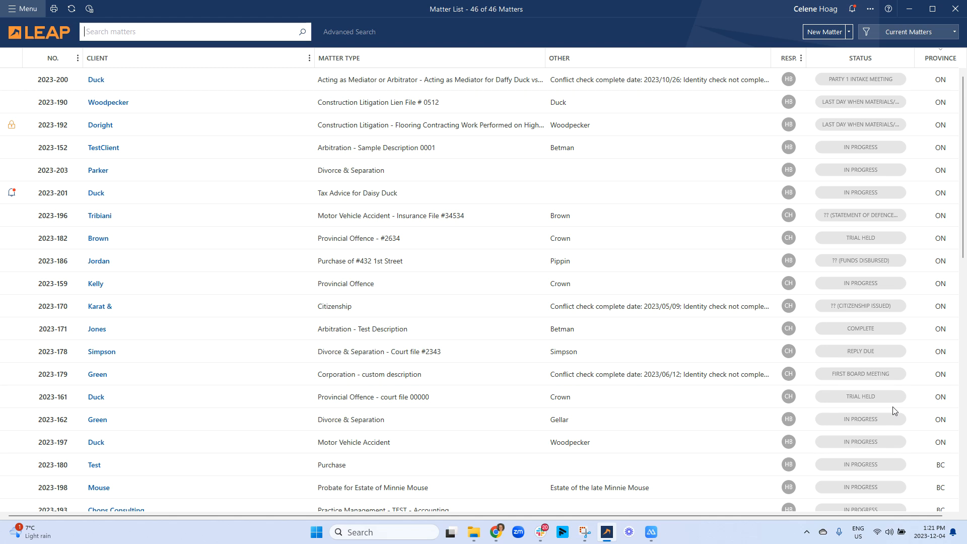
# - Open LEAP's main menu from the top-left Menu button
pyautogui.click(9, 6)
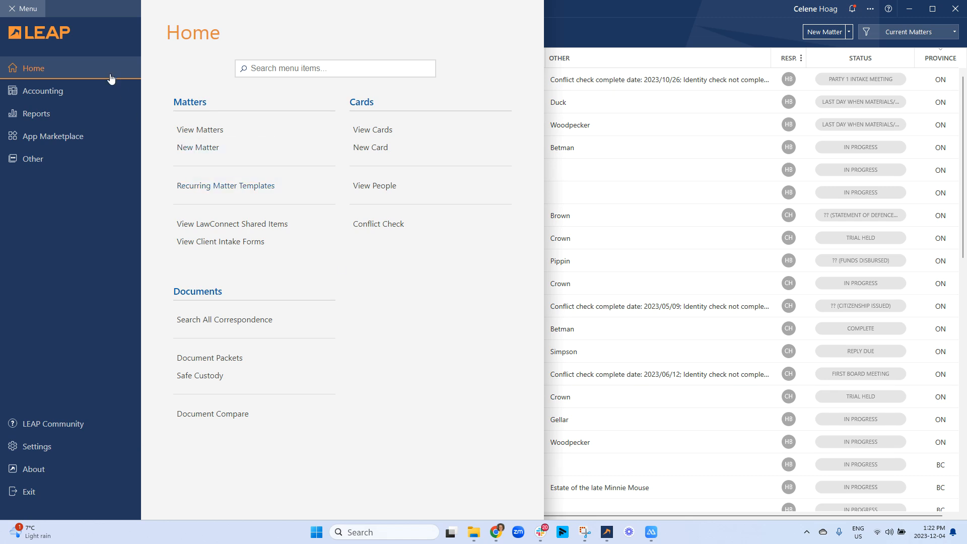
# - Switch the main menu's sidebar to the Accounting page
pyautogui.click(29, 96)
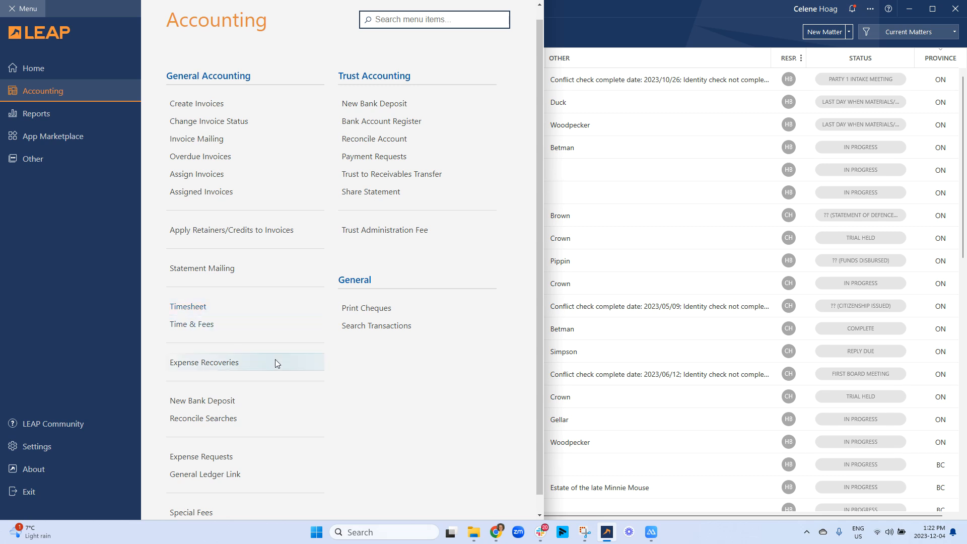
pyautogui.scroll(-1, 302, 418)
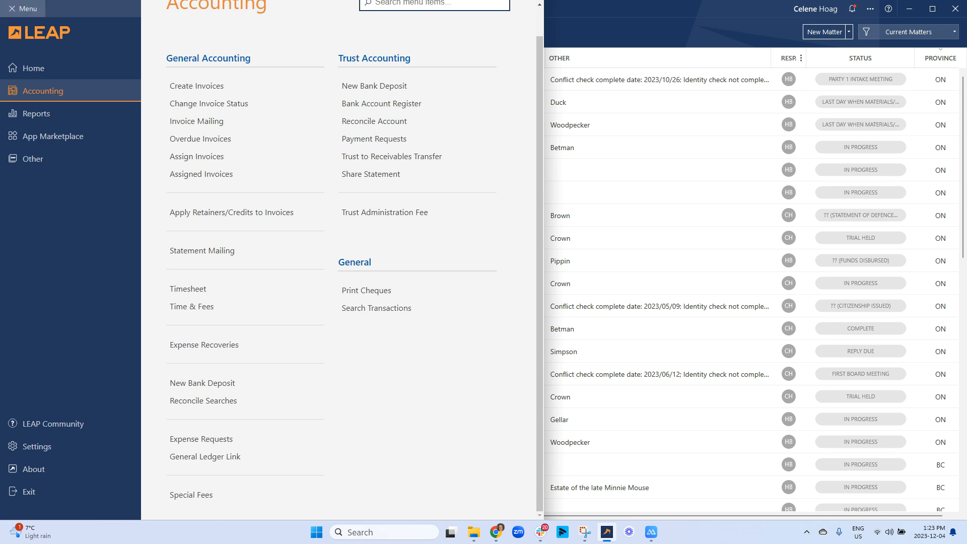
# - Close the Accounting menu, then glance at the user profile and Notifications panels
pyautogui.click(710, 32)
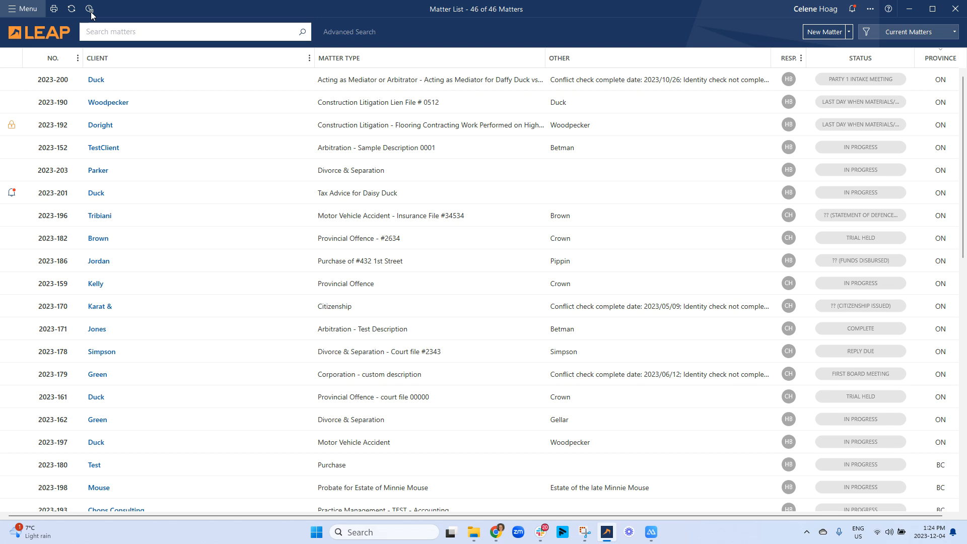
pyautogui.click(821, 11)
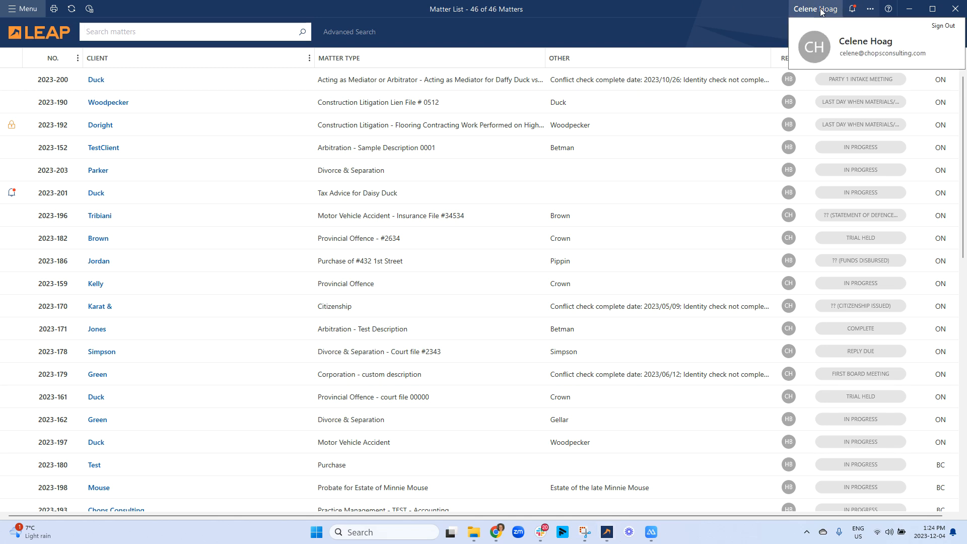
pyautogui.click(784, 15)
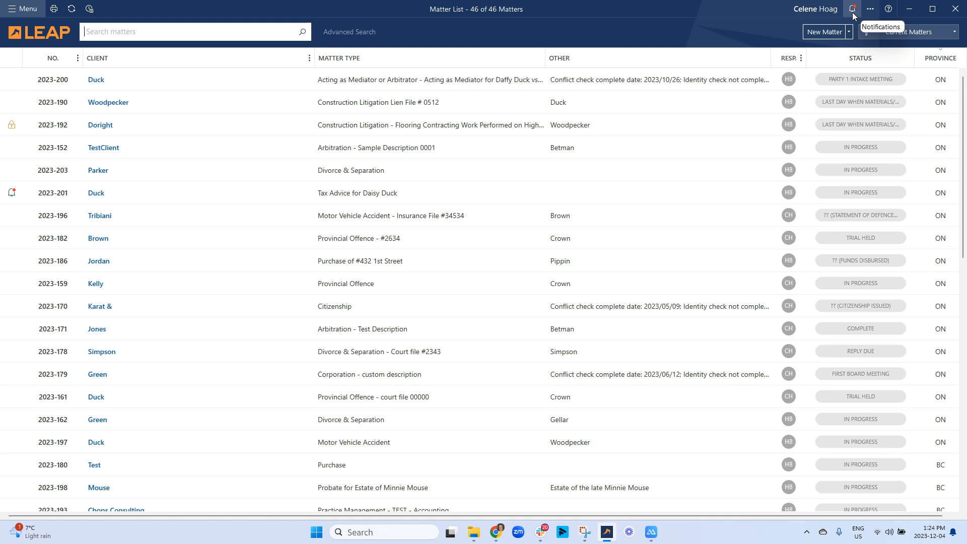
pyautogui.click(853, 10)
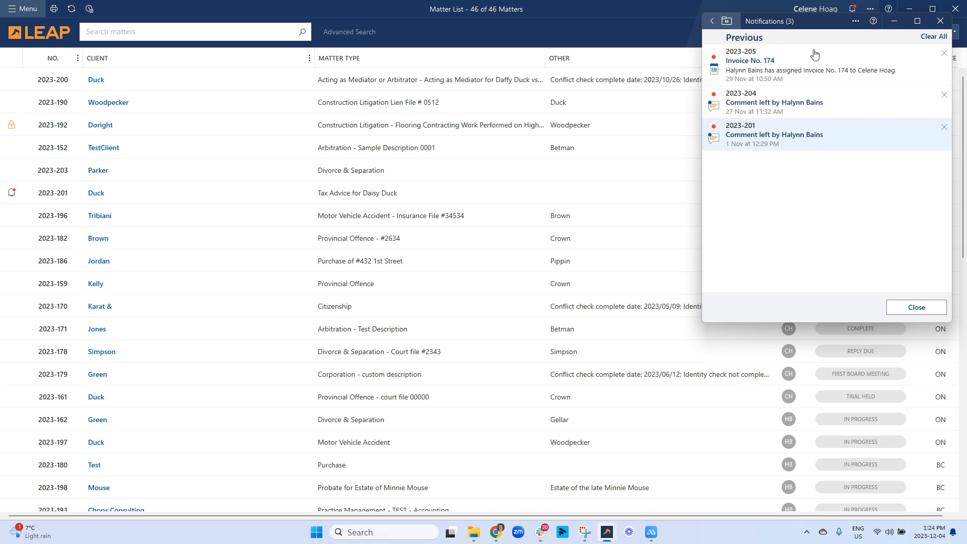
pyautogui.click(599, 25)
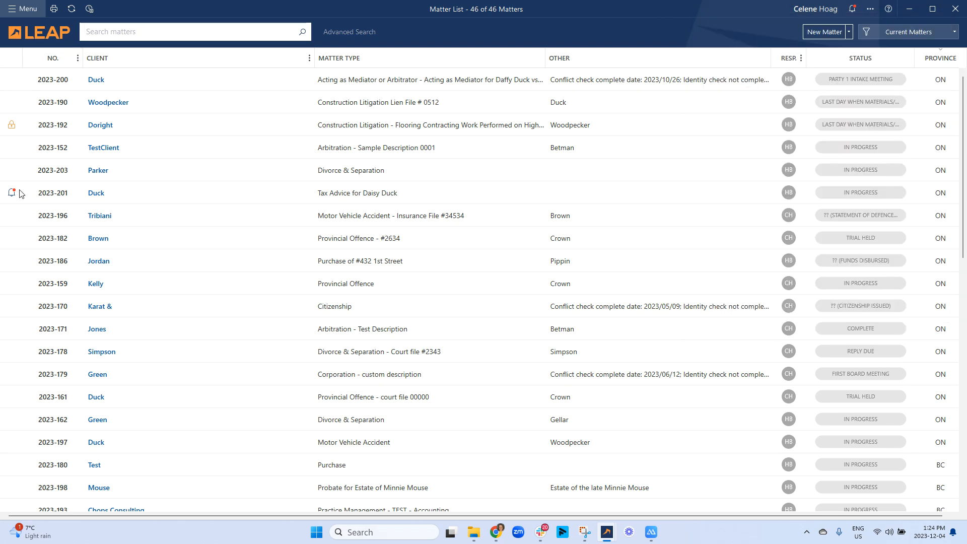
# - Scroll through the 46 matters and back, then show the Matter List's extra options menu
pyautogui.scroll(-10, 25, 237)
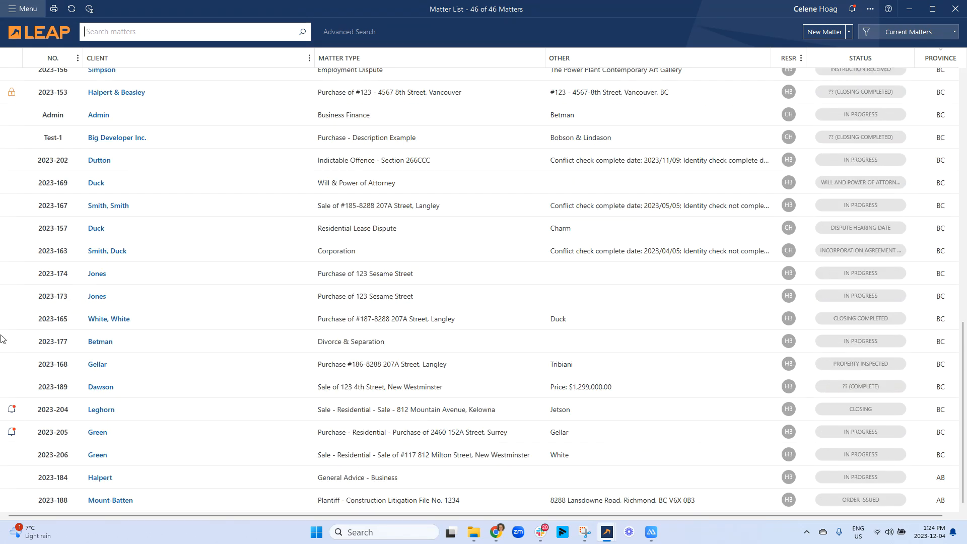
pyautogui.scroll(3, 10, 239)
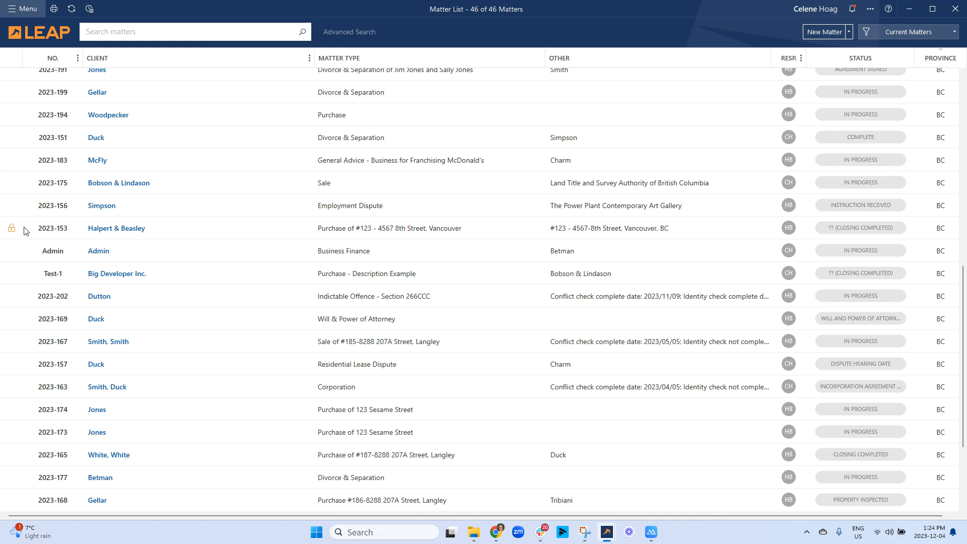
pyautogui.scroll(8, 15, 216)
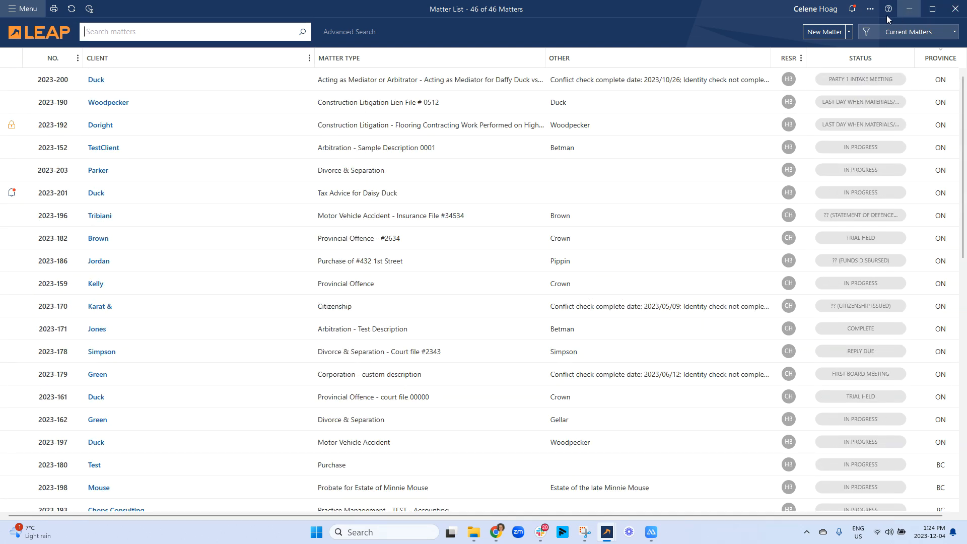
pyautogui.click(869, 10)
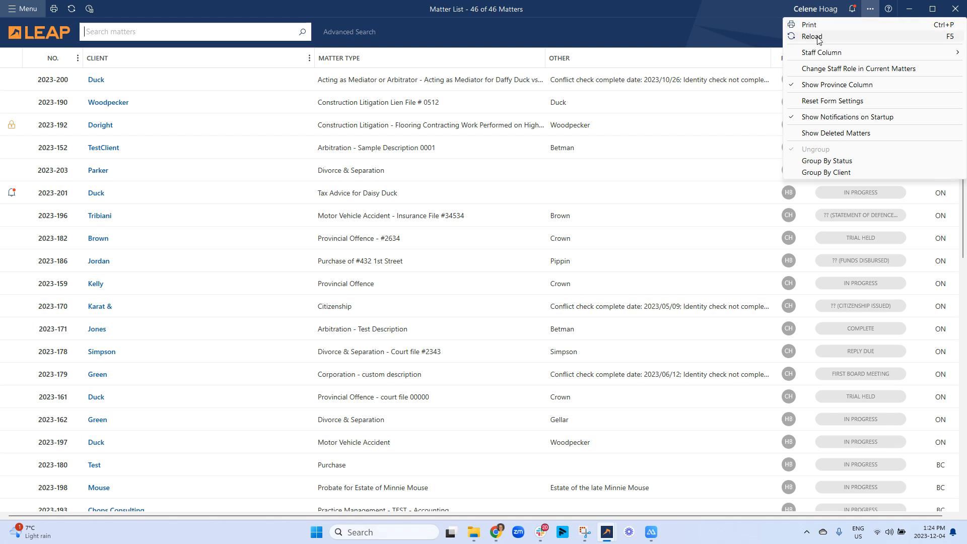
# - Choose Help for this Window from the ? help options to open the Matter List article
pyautogui.click(889, 9)
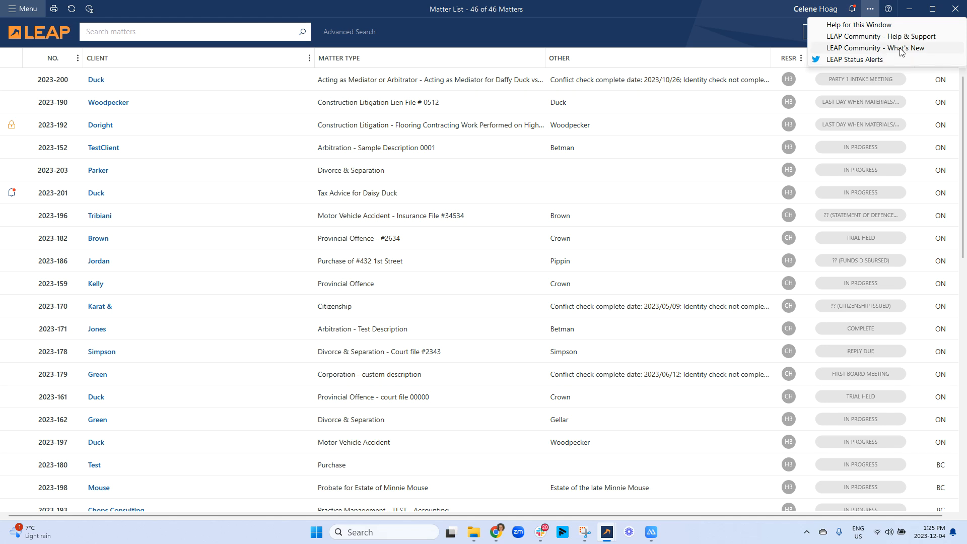
pyautogui.click(845, 26)
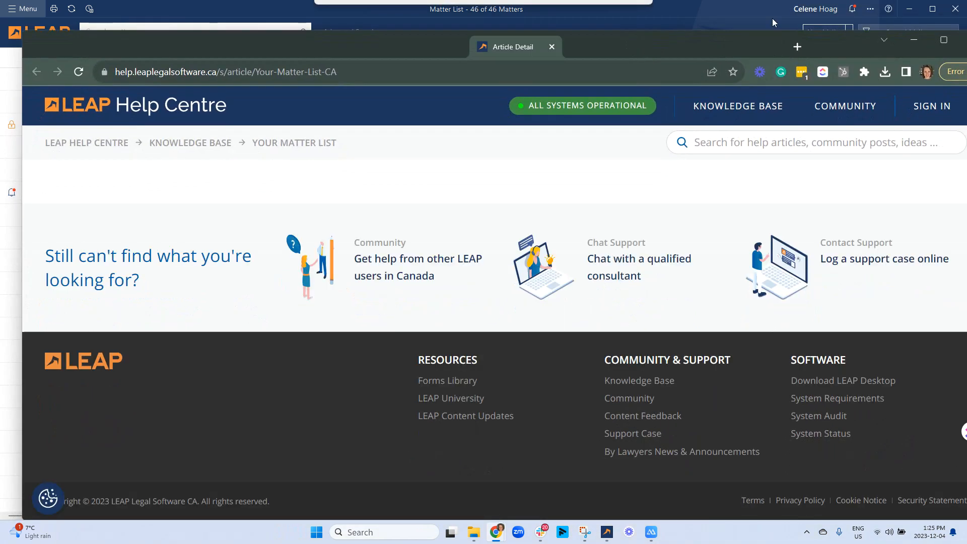
# - Maximize the help article, expand and collapse Search for Matters, then start a LEAP Support chat
pyautogui.click(943, 39)
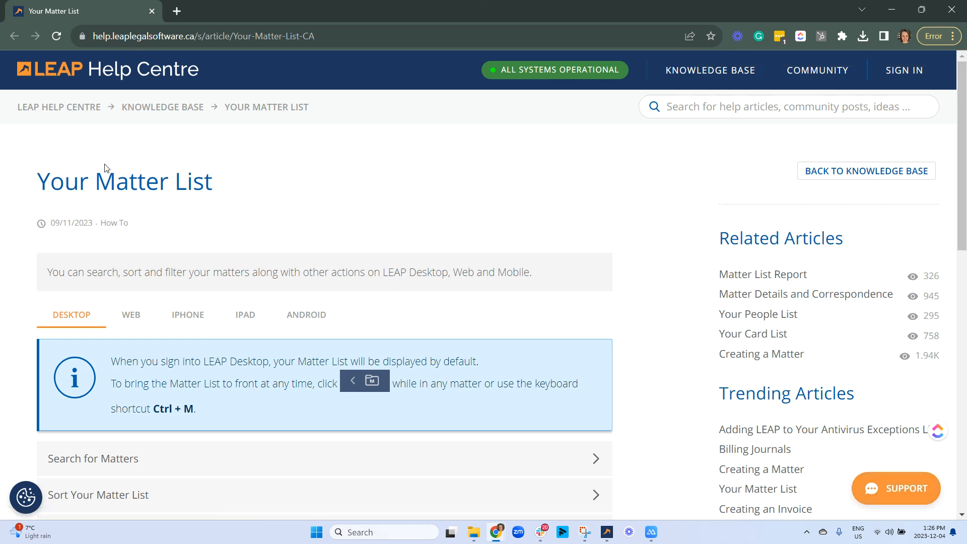
pyautogui.scroll(-4, 88, 262)
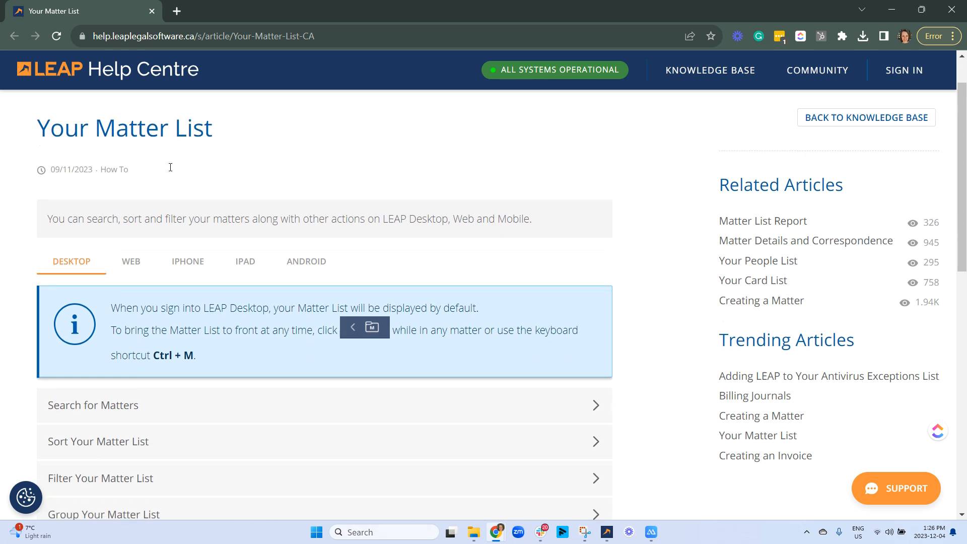
pyautogui.click(88, 262)
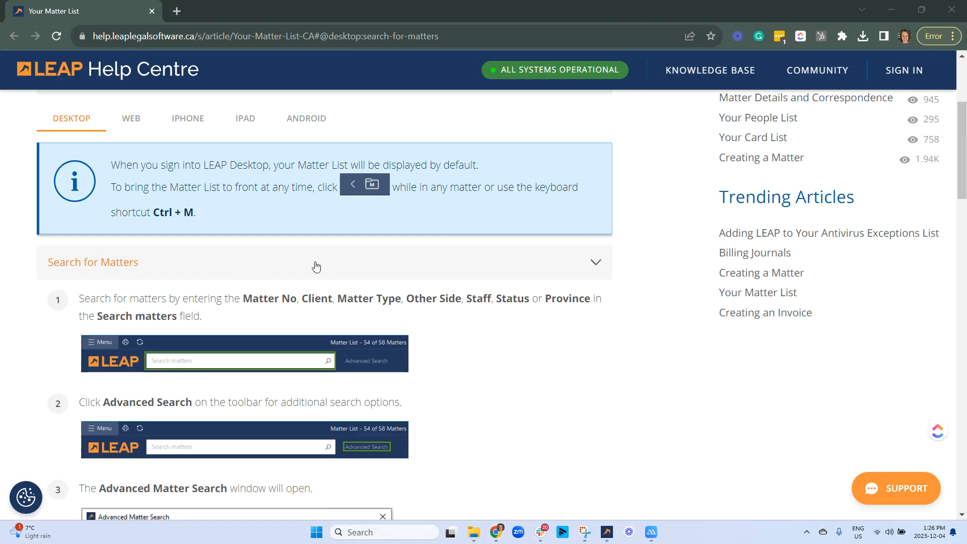
pyautogui.click(599, 263)
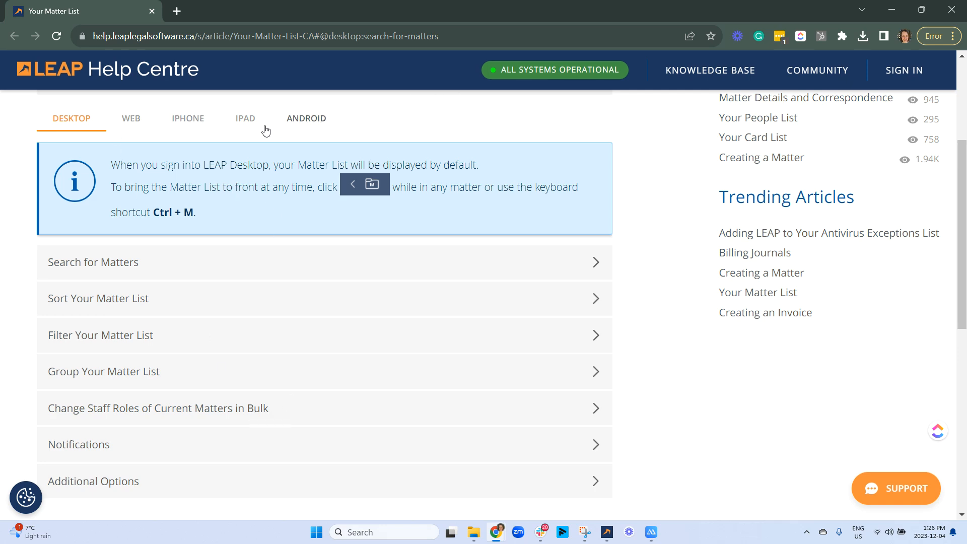
pyautogui.scroll(-1, 207, 251)
pyautogui.scroll(-6, 209, 252)
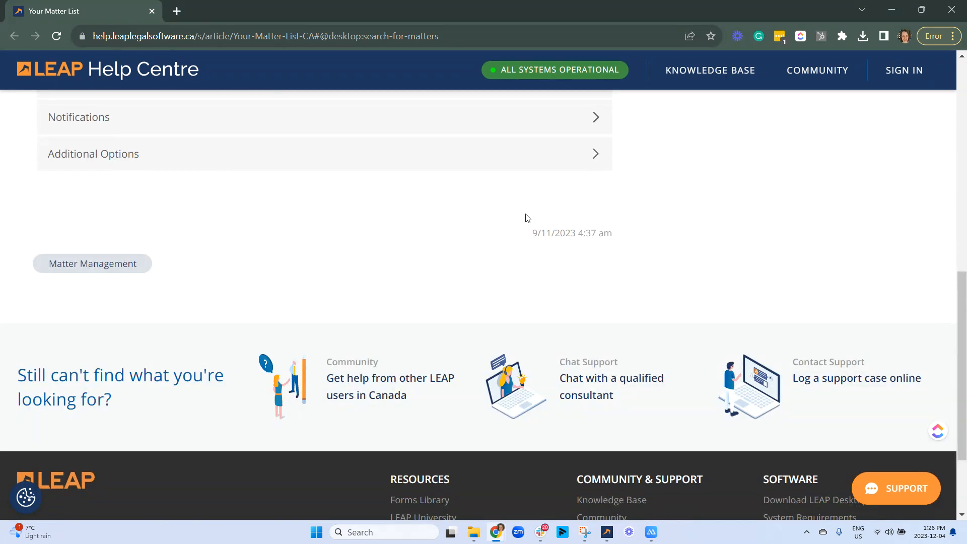
pyautogui.scroll(10, 518, 255)
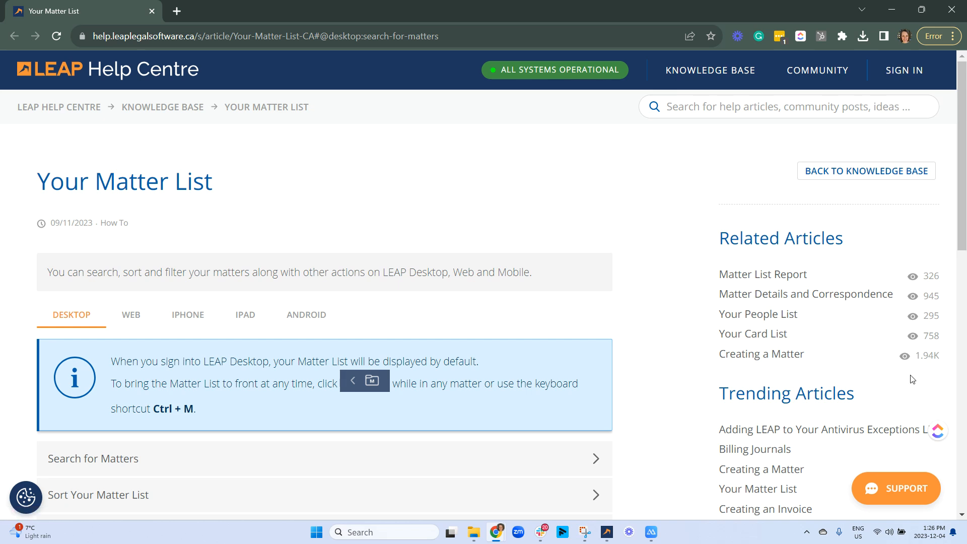
pyautogui.click(893, 500)
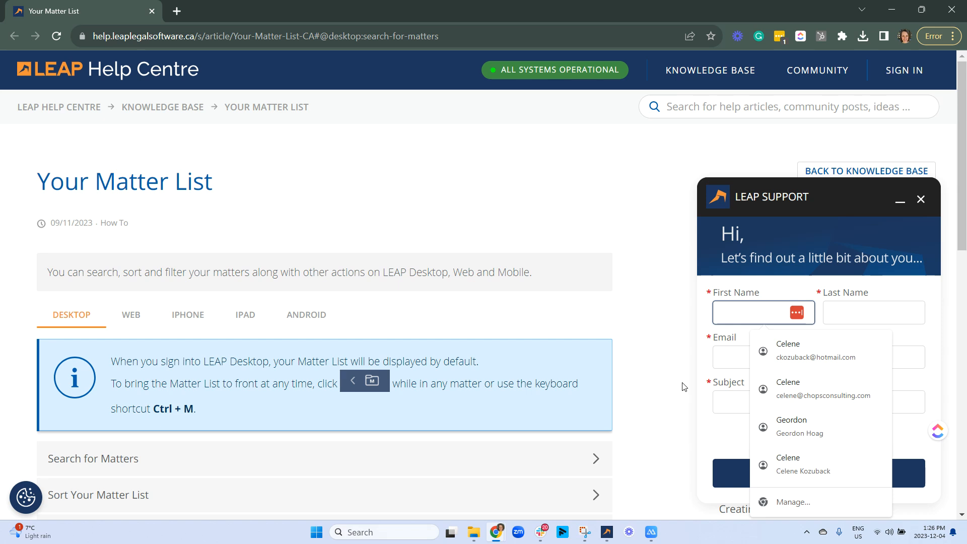
# - Close the LEAP Support chat form and scroll the Your Matter List article down to its footer
pyautogui.click(729, 440)
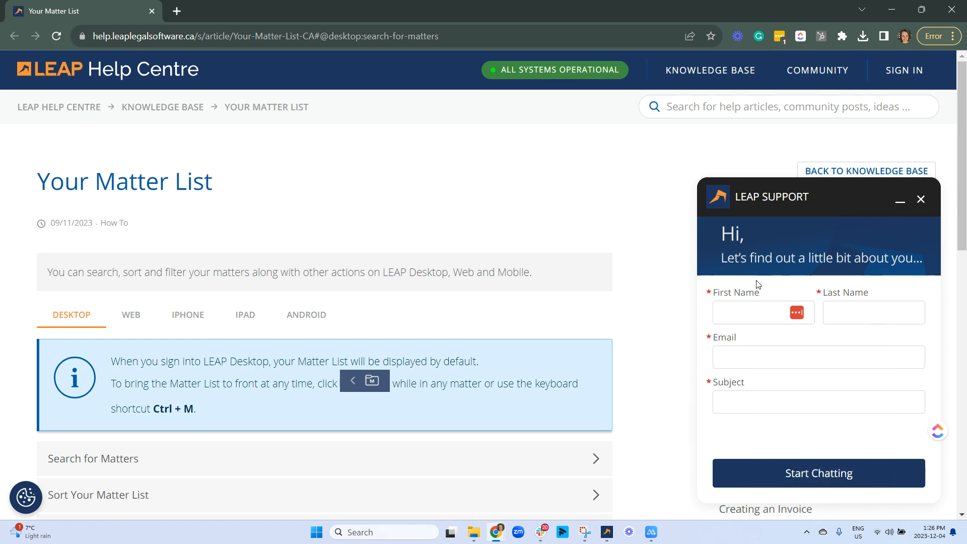
pyautogui.click(922, 200)
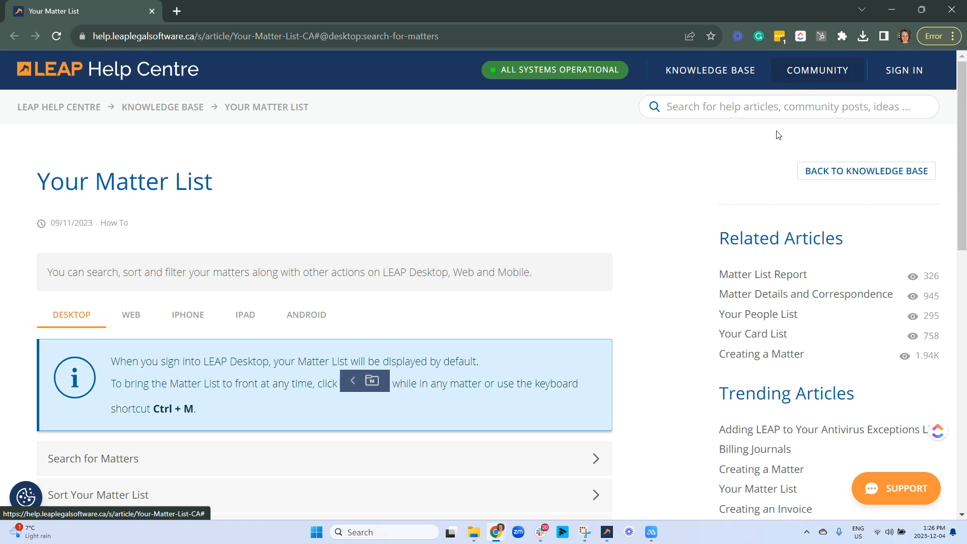
pyautogui.scroll(-15, 685, 199)
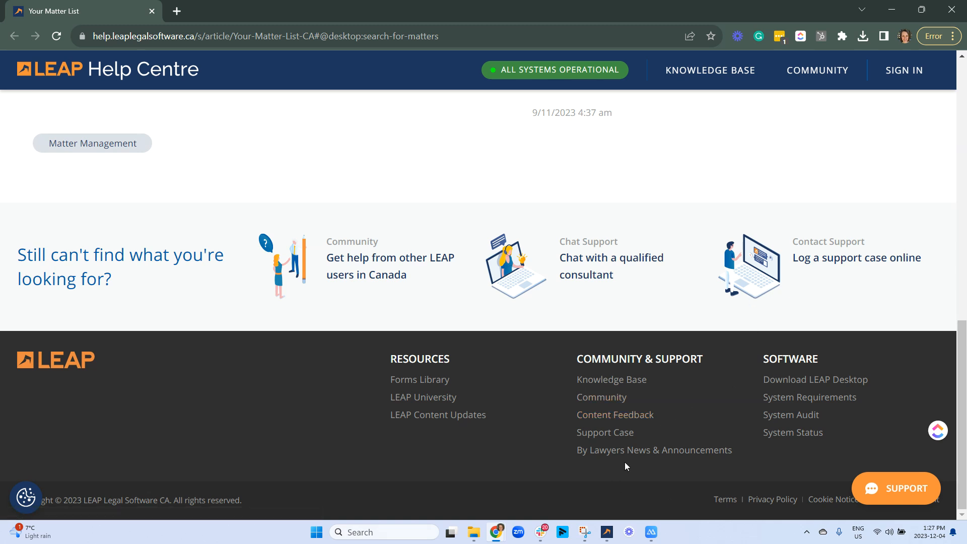
# - Open LEAP University from the footer and go to the Getting Started with LEAP course page
pyautogui.click(426, 399)
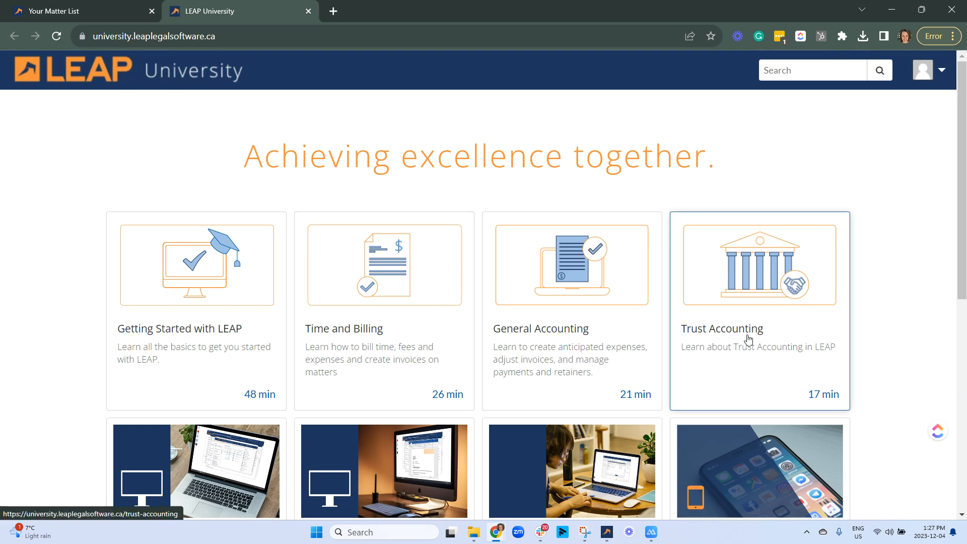
pyautogui.scroll(-5, 764, 267)
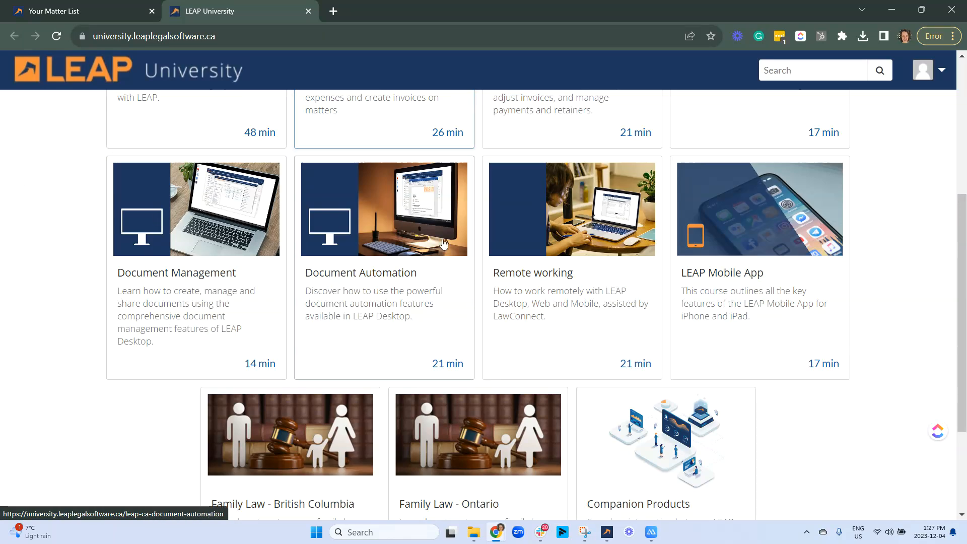
pyautogui.scroll(-3, 705, 302)
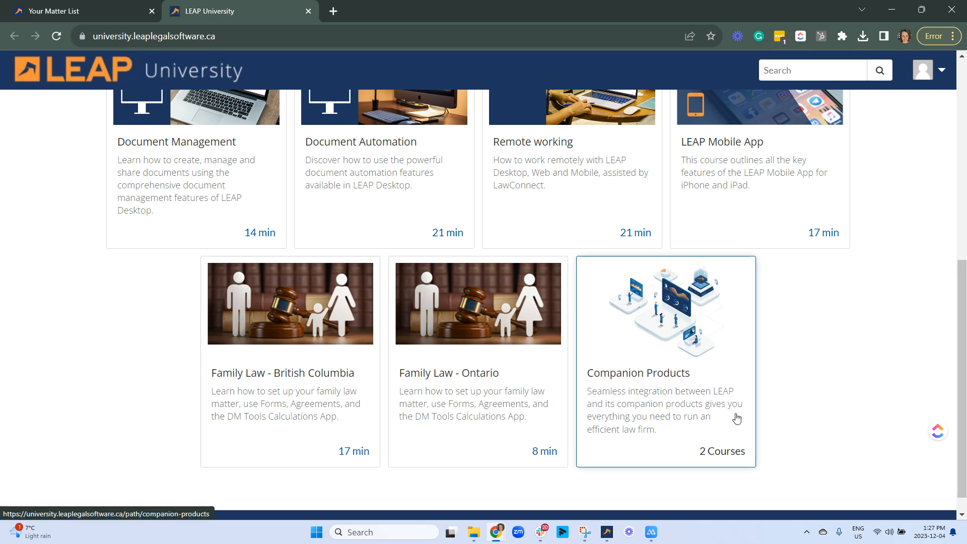
pyautogui.scroll(8, 818, 205)
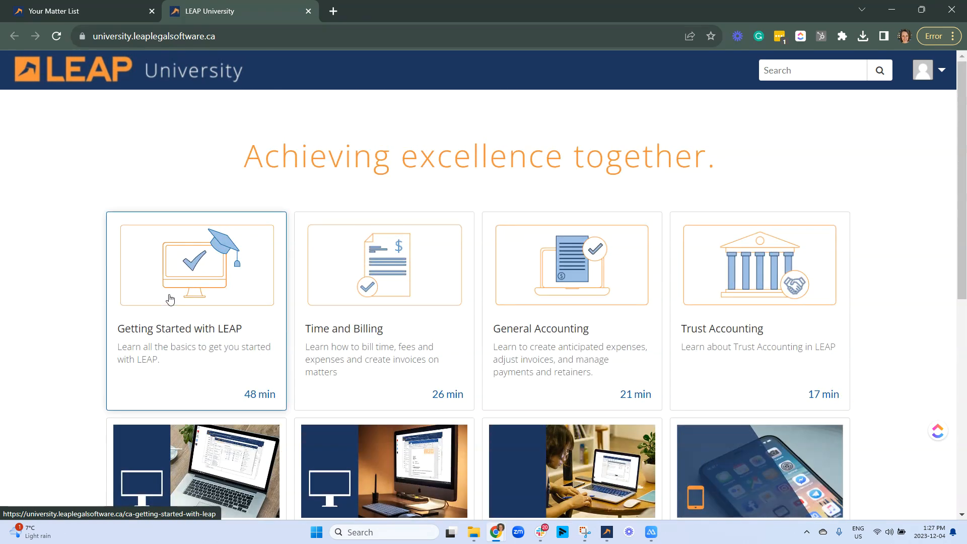
pyautogui.click(170, 299)
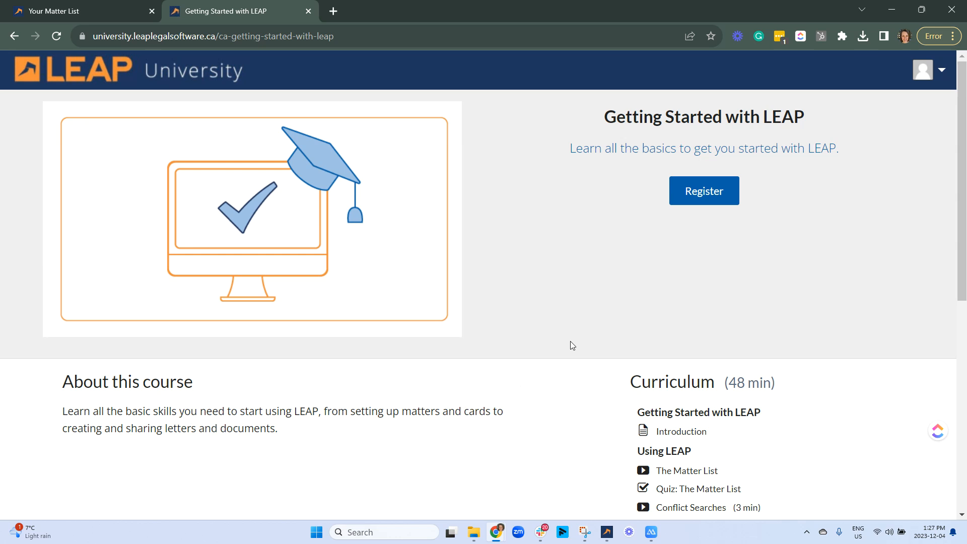
# - Register for Getting Started with LEAP, browse its curriculum, then close the course tab
pyautogui.click(701, 194)
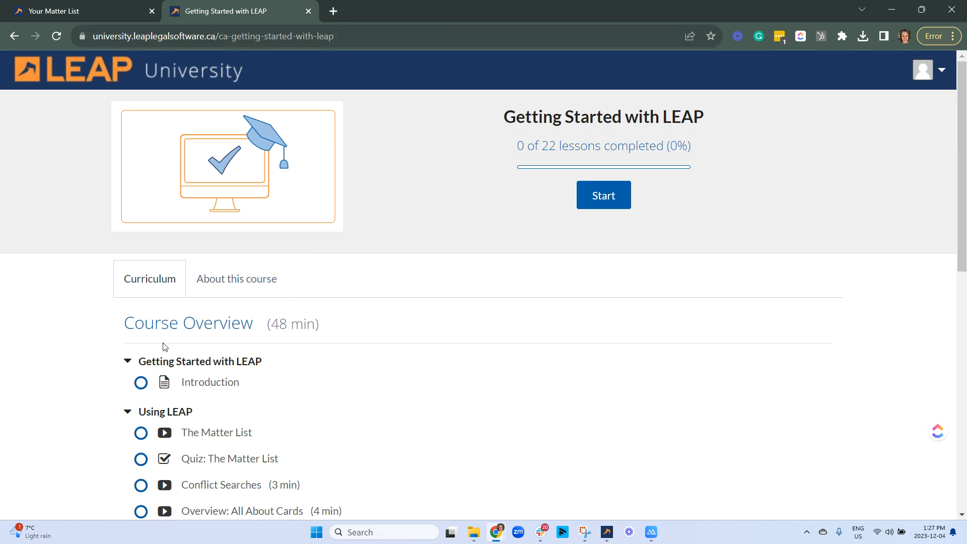
pyautogui.scroll(-3, 214, 309)
pyautogui.scroll(-5, 214, 309)
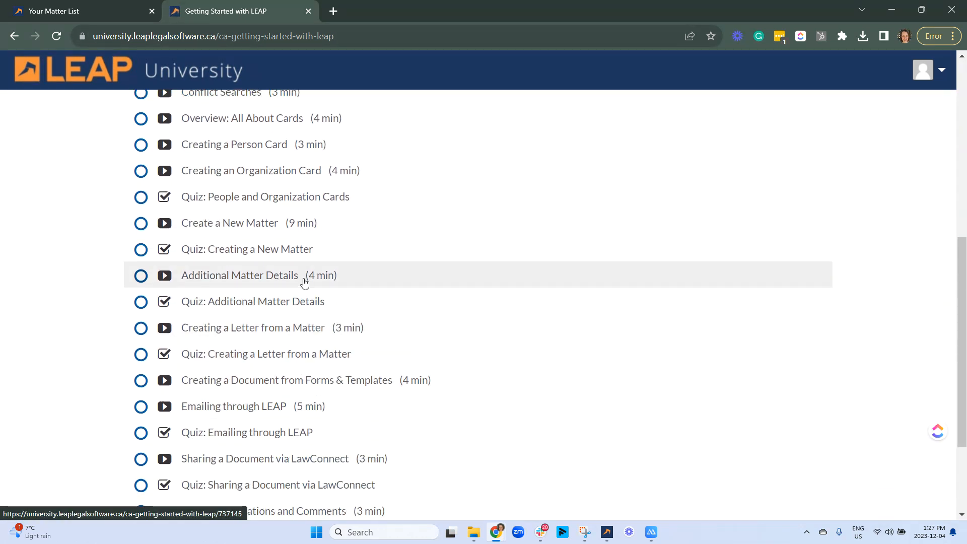
pyautogui.scroll(-1, 244, 358)
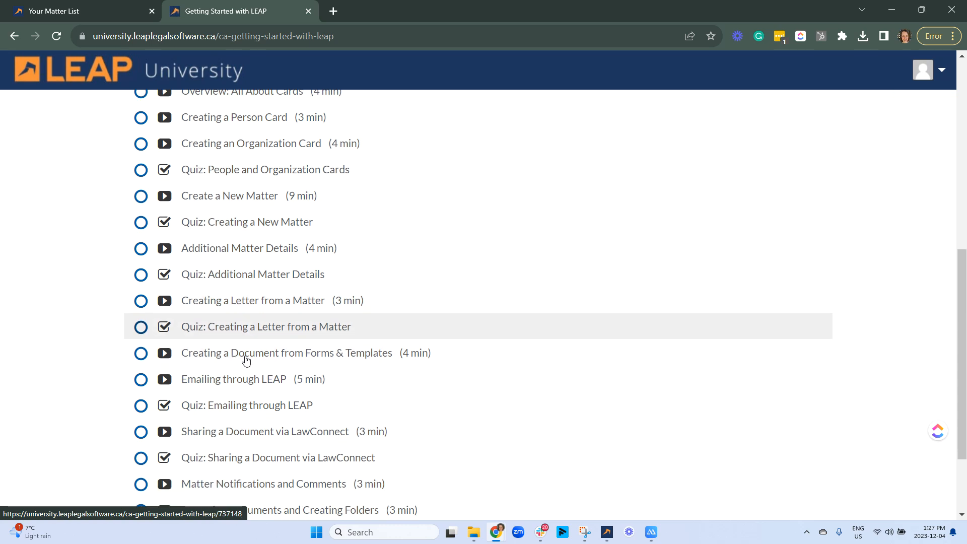
pyautogui.scroll(8, 244, 352)
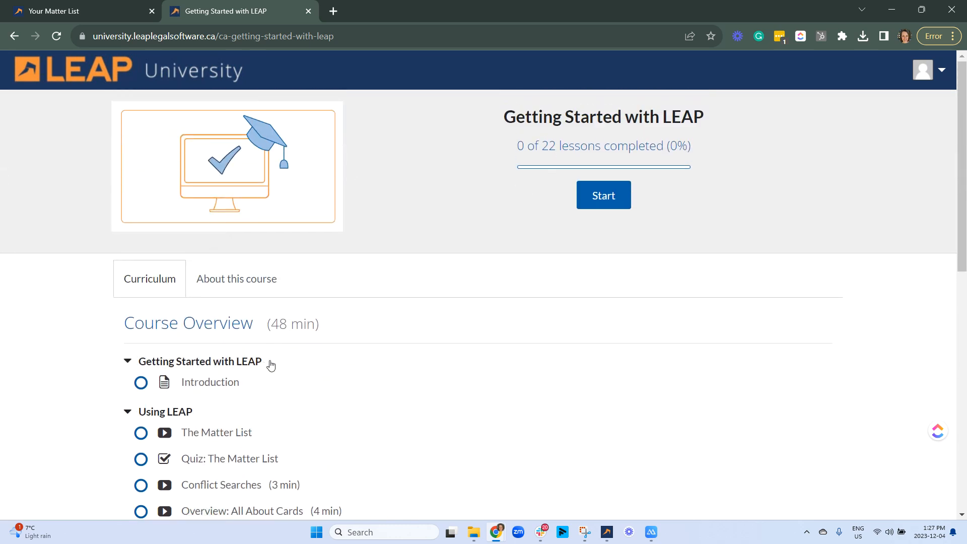
pyautogui.scroll(-8, 289, 310)
pyautogui.scroll(-3, 297, 308)
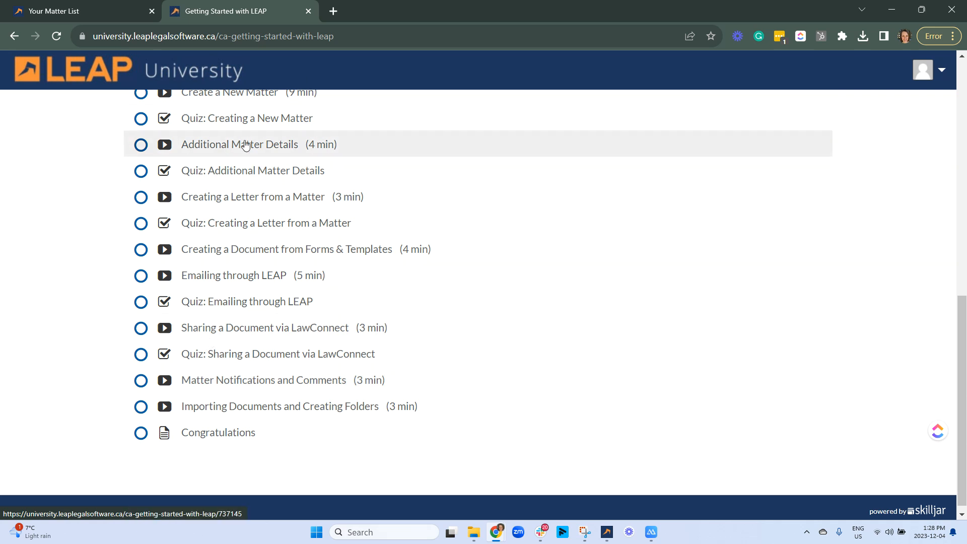
pyautogui.scroll(-1, 295, 360)
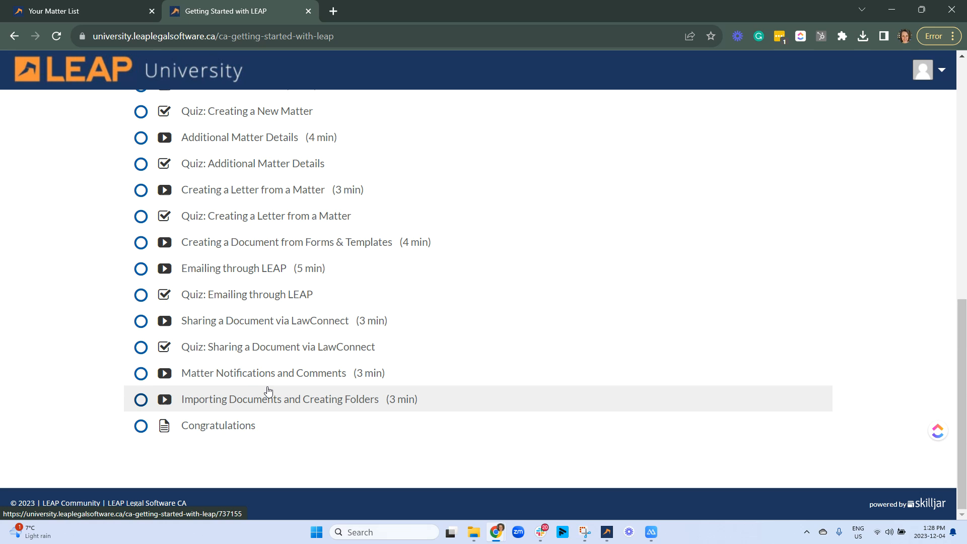
pyautogui.click(308, 11)
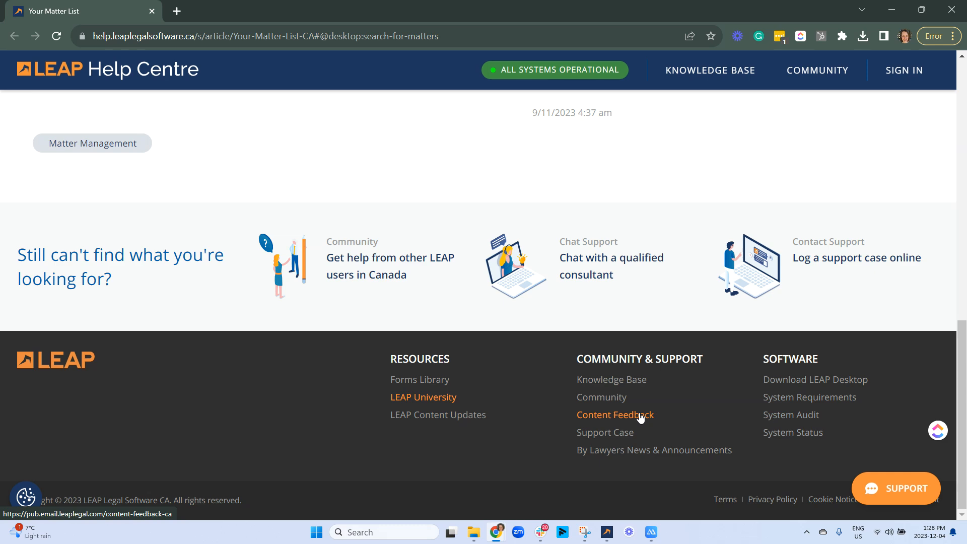
# - Close Chrome to return to LEAP and open the main menu
pyautogui.click(152, 12)
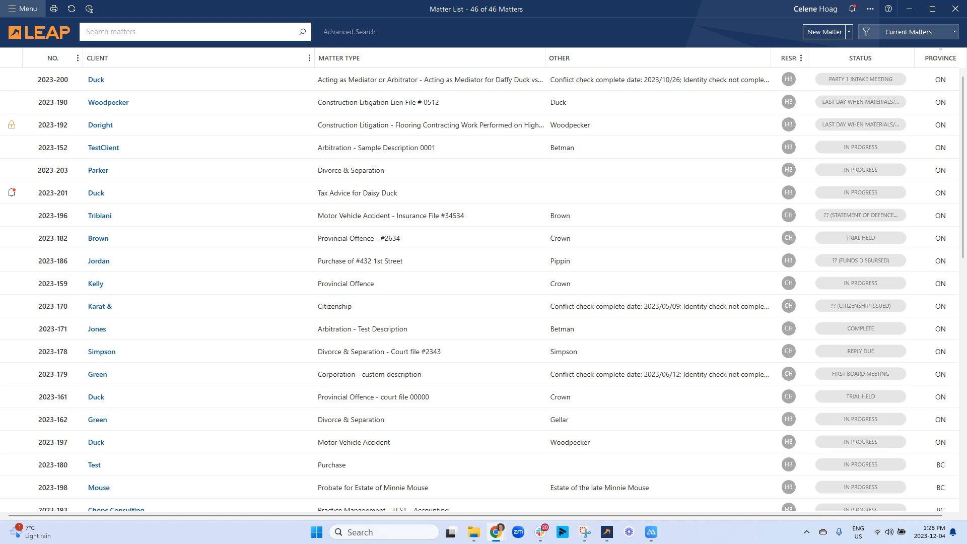
pyautogui.click(11, 5)
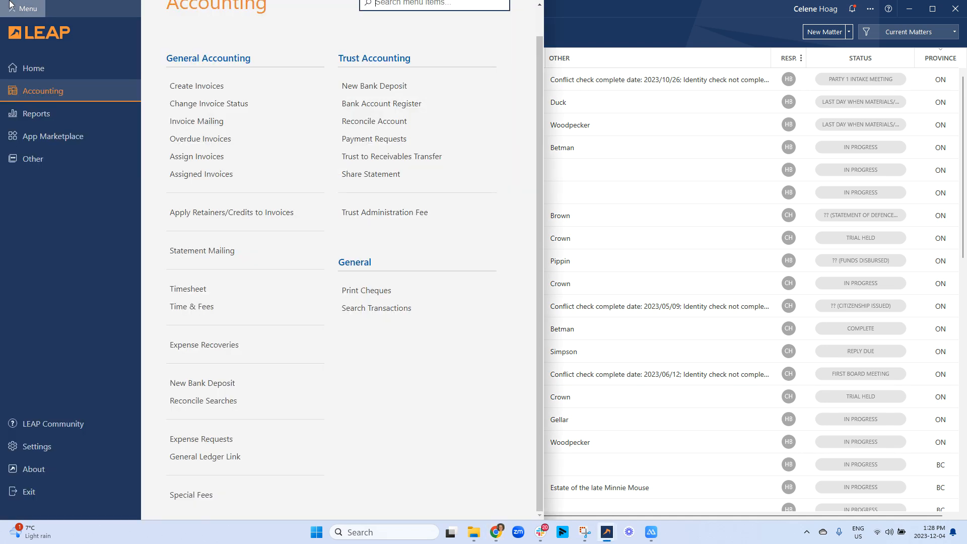
# - Switch the main menu to Home and launch Conflict Check from the Cards options
pyautogui.click(39, 69)
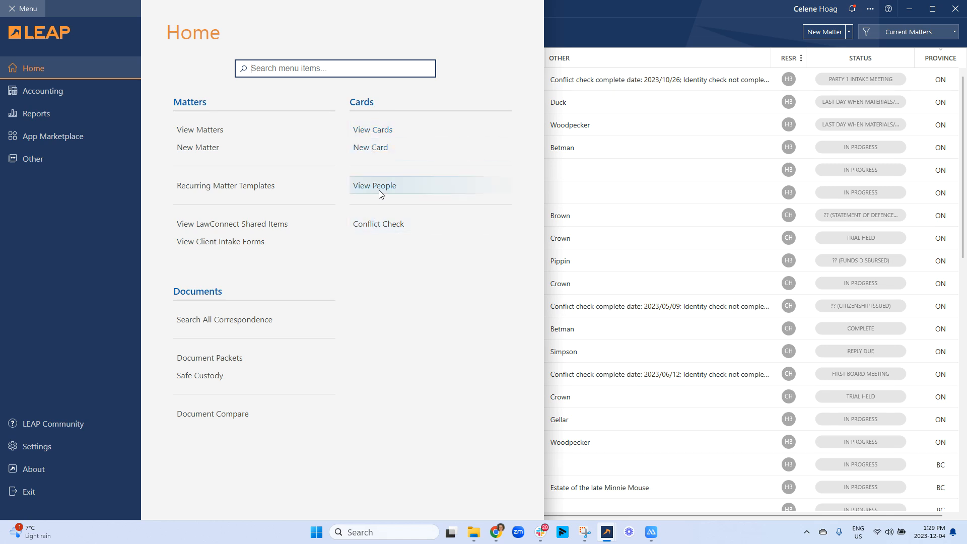
pyautogui.click(379, 223)
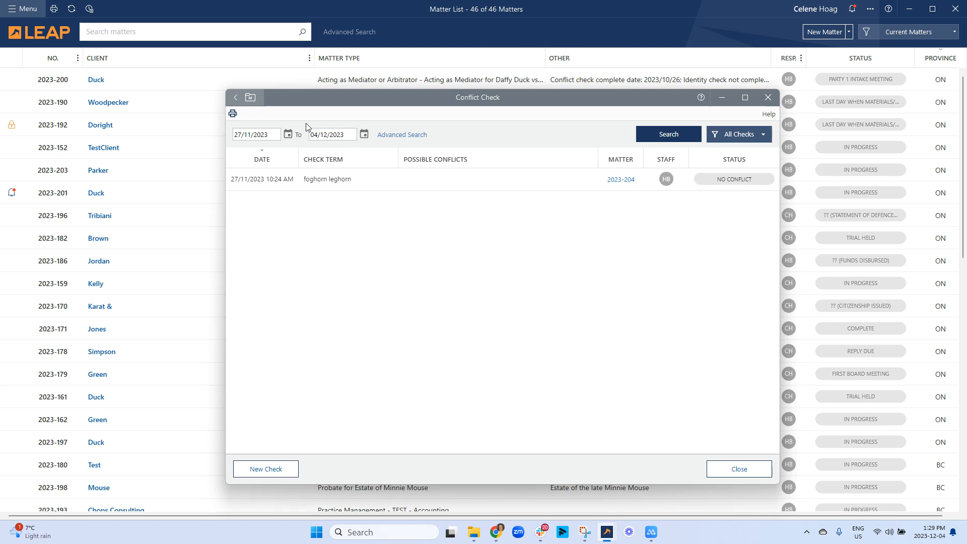
# - Run a new conflict check on the client's surname and expand the Cards, Correspondence and People matches
pyautogui.click(267, 474)
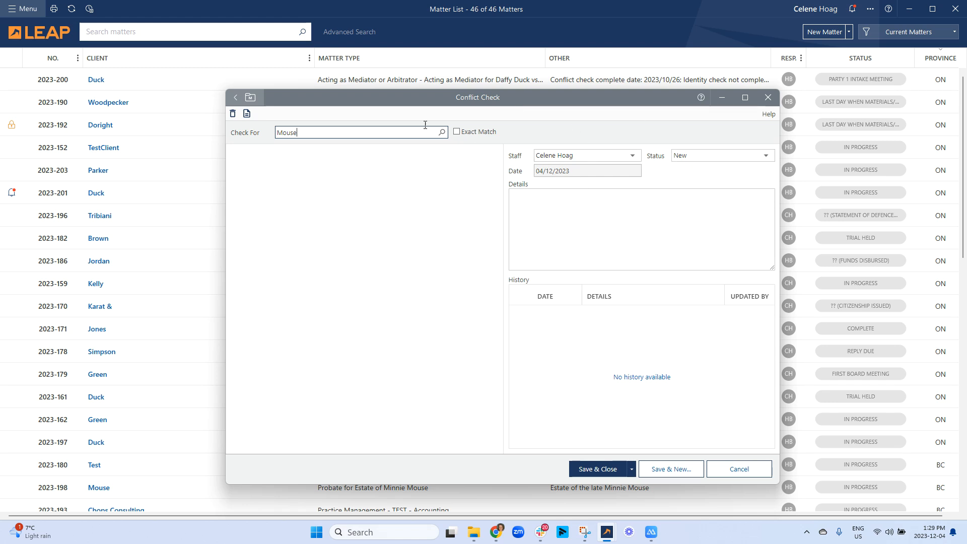
pyautogui.click(441, 133)
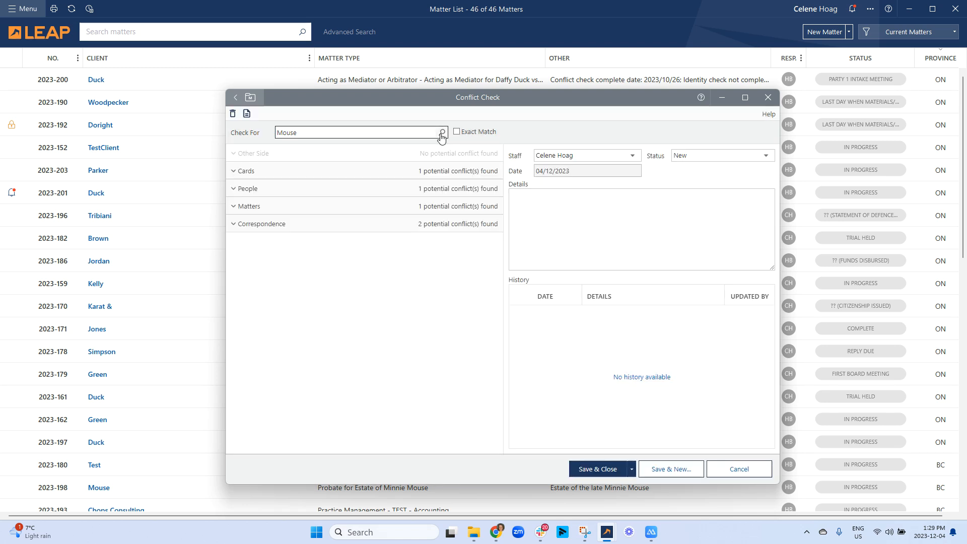
pyautogui.click(234, 172)
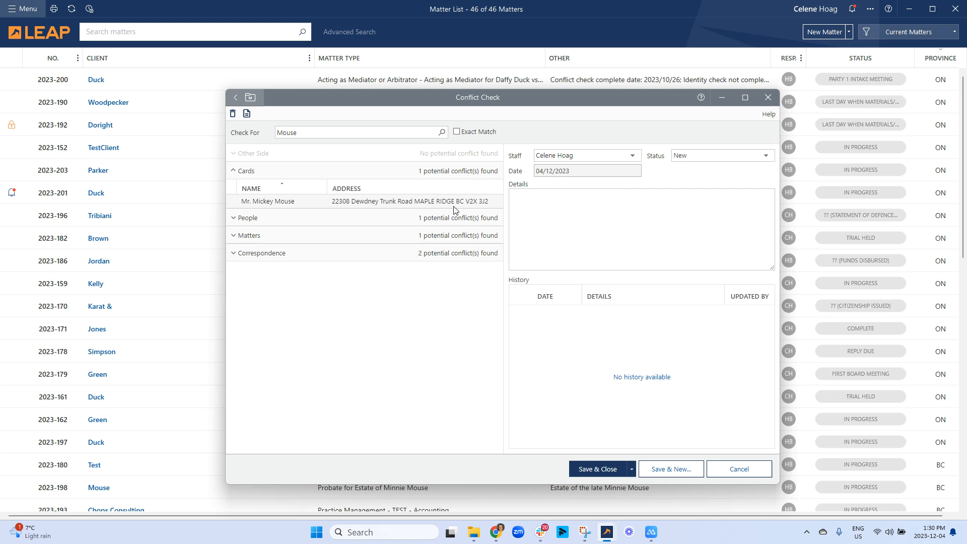
pyautogui.click(233, 254)
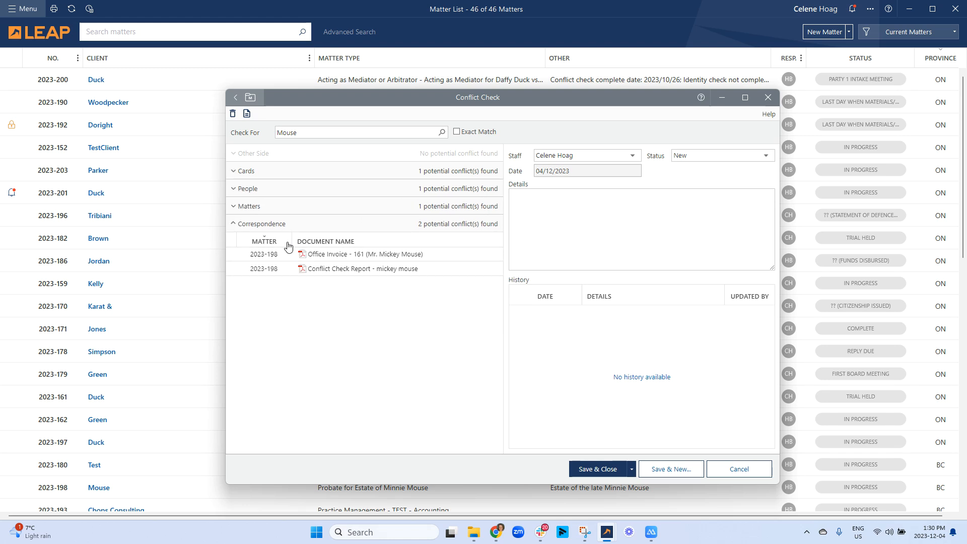
pyautogui.click(235, 193)
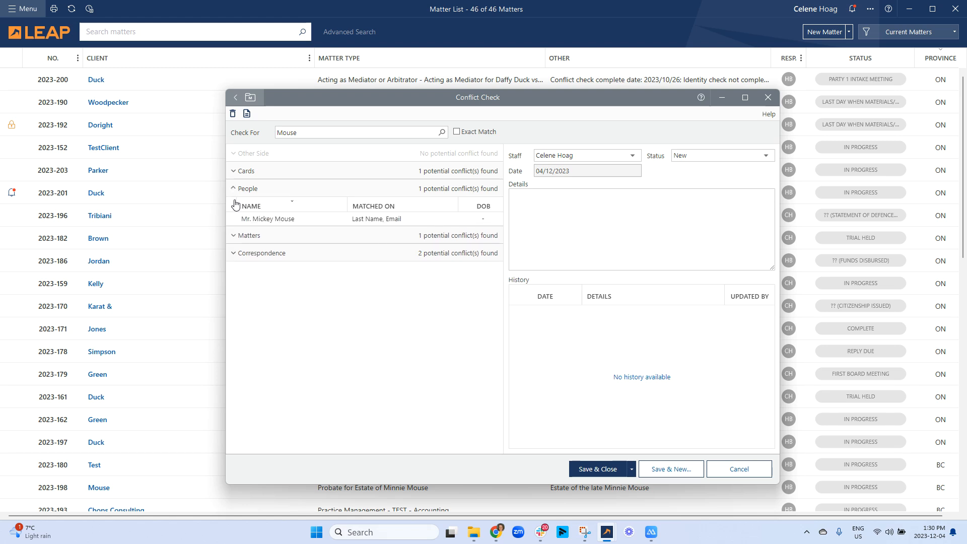
pyautogui.click(235, 172)
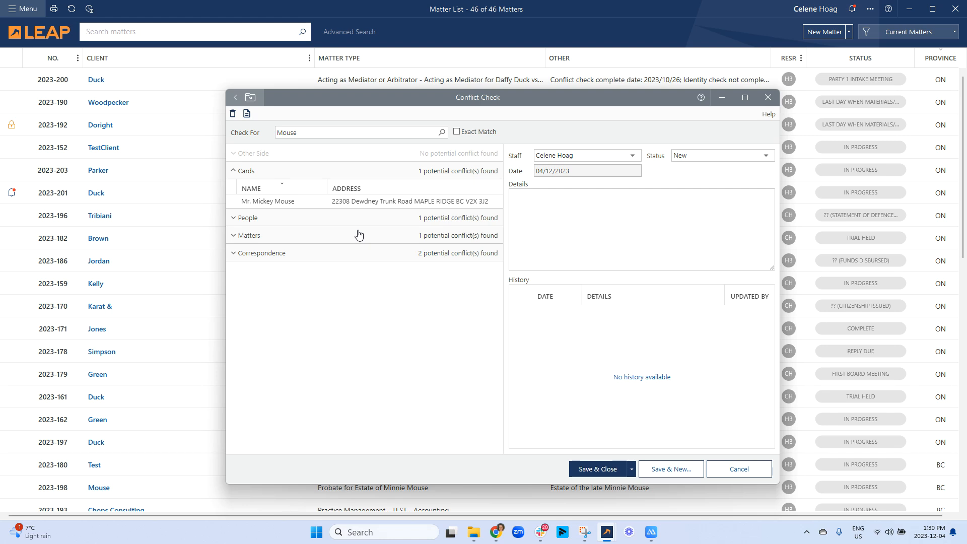
# - Add a 'No conflict found' note to the check's Details, then save and close it
pyautogui.click(550, 228)
pyautogui.write('Running conflict check for Minnie Mouse. Not related to Mickey. No')
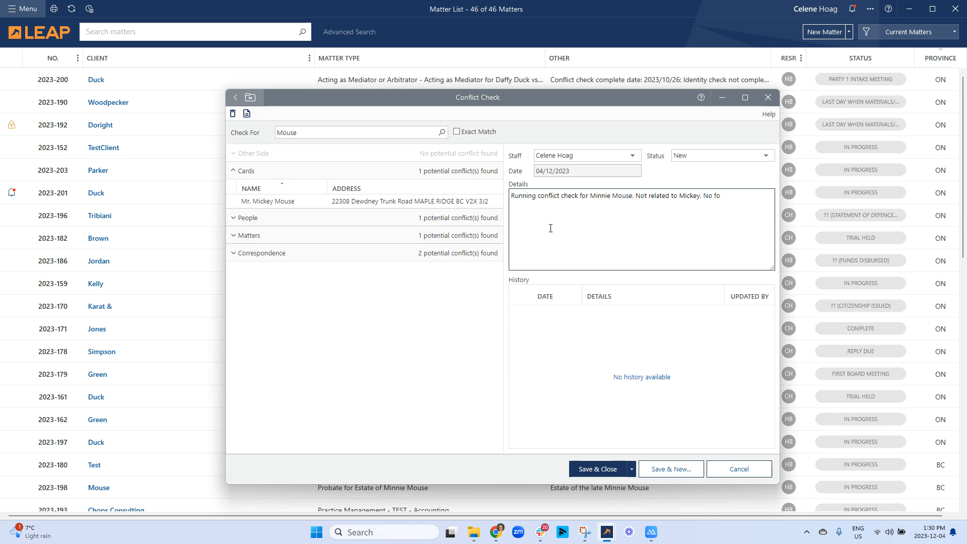
pyautogui.write('found.')
pyautogui.click(632, 469)
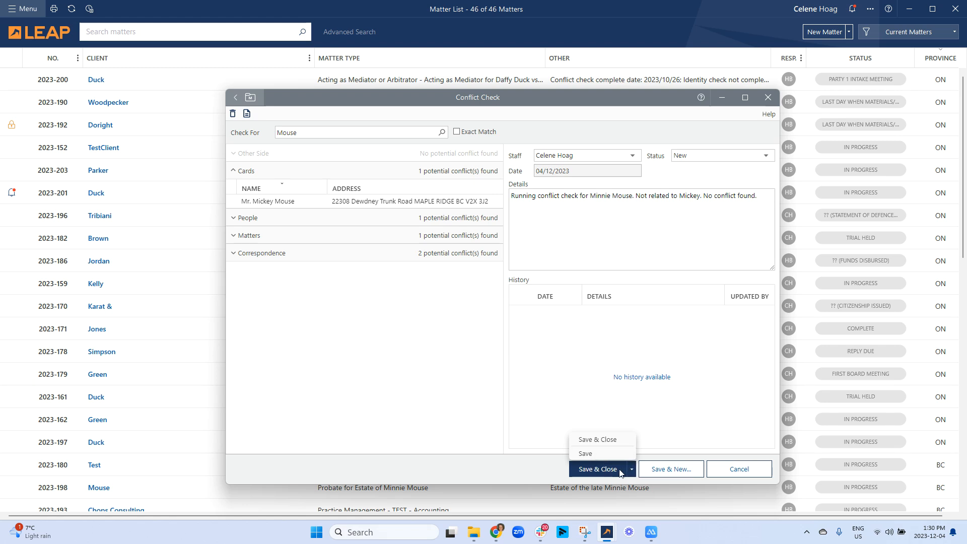
pyautogui.click(610, 456)
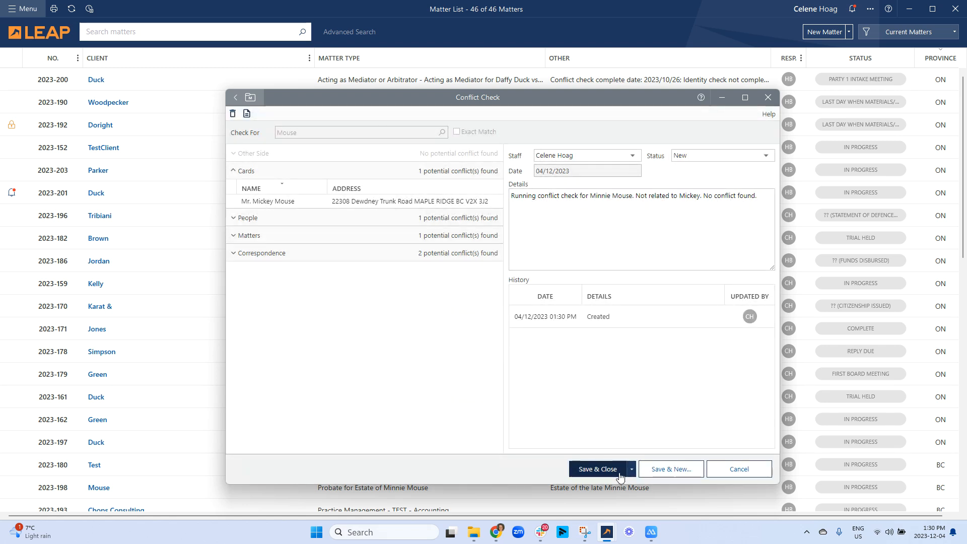
pyautogui.click(610, 471)
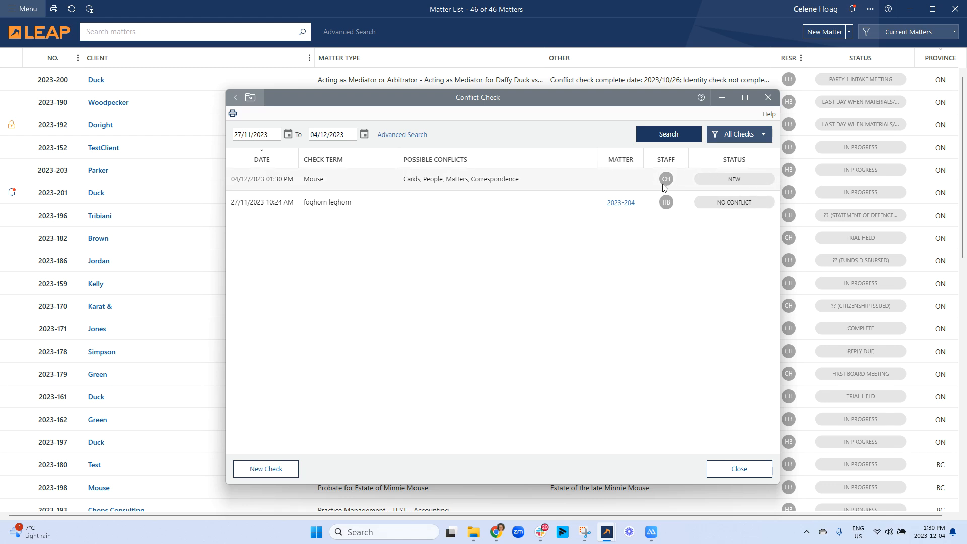
# - Review the new check's action menu and All Checks filter options, then close the Conflict Check window
pyautogui.rightClick(616, 181)
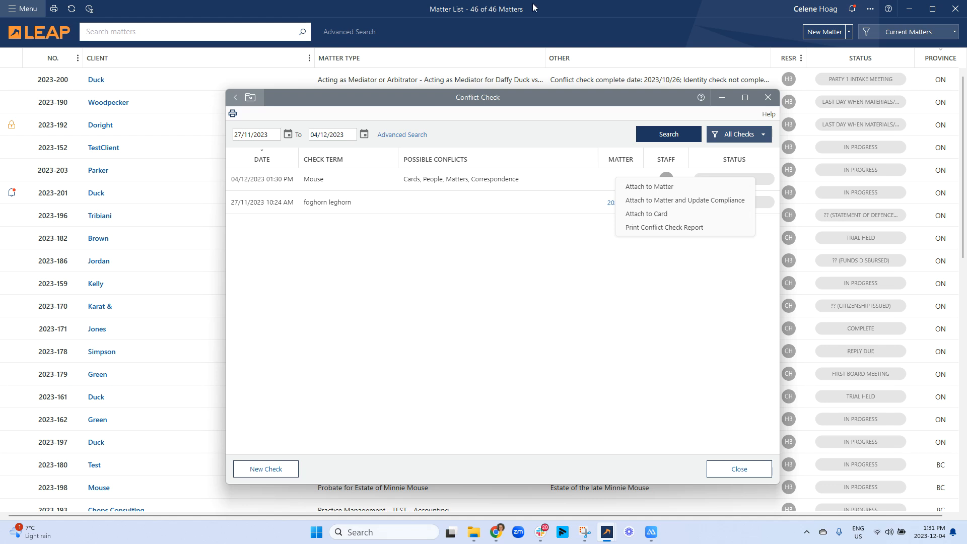
pyautogui.click(759, 137)
pyautogui.click(760, 137)
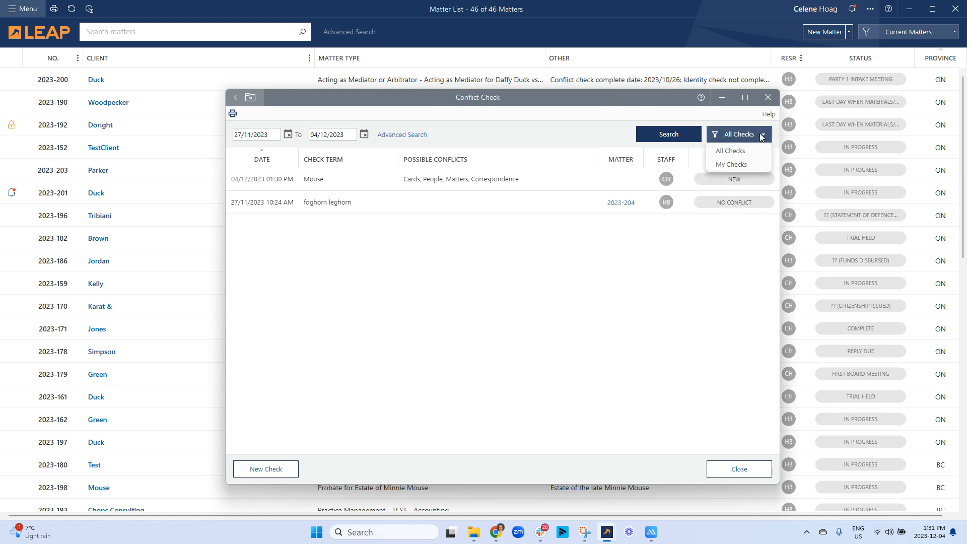
pyautogui.click(746, 472)
pyautogui.click(741, 464)
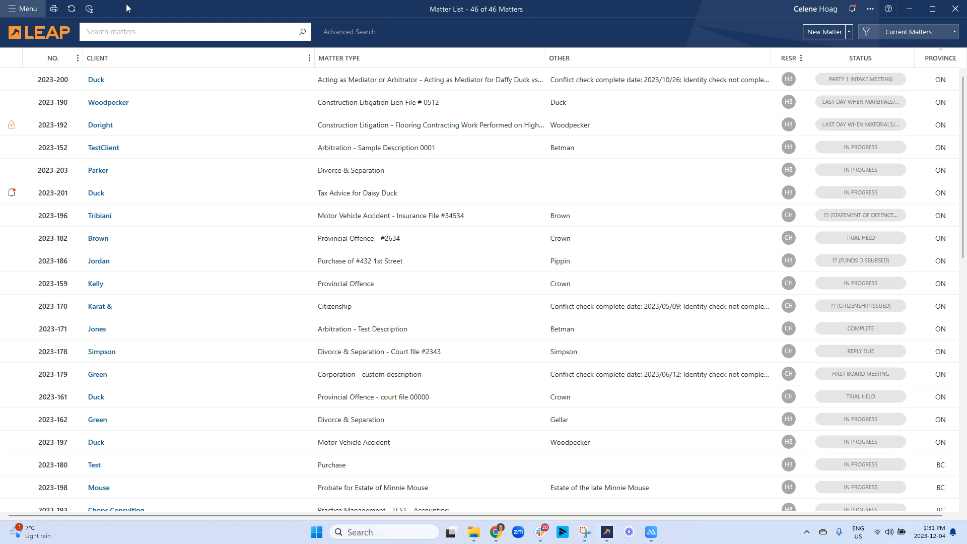
pyautogui.click(163, 34)
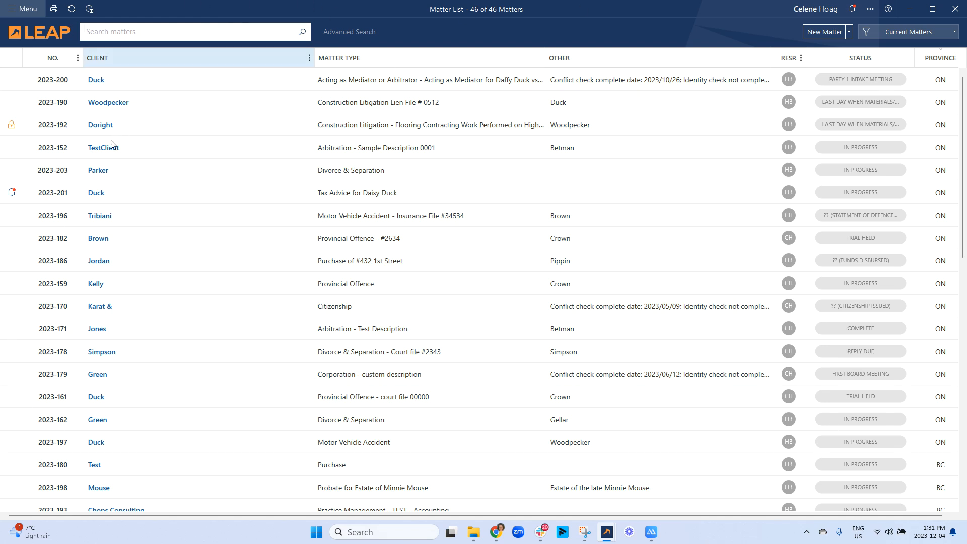
pyautogui.scroll(-1, 228, 414)
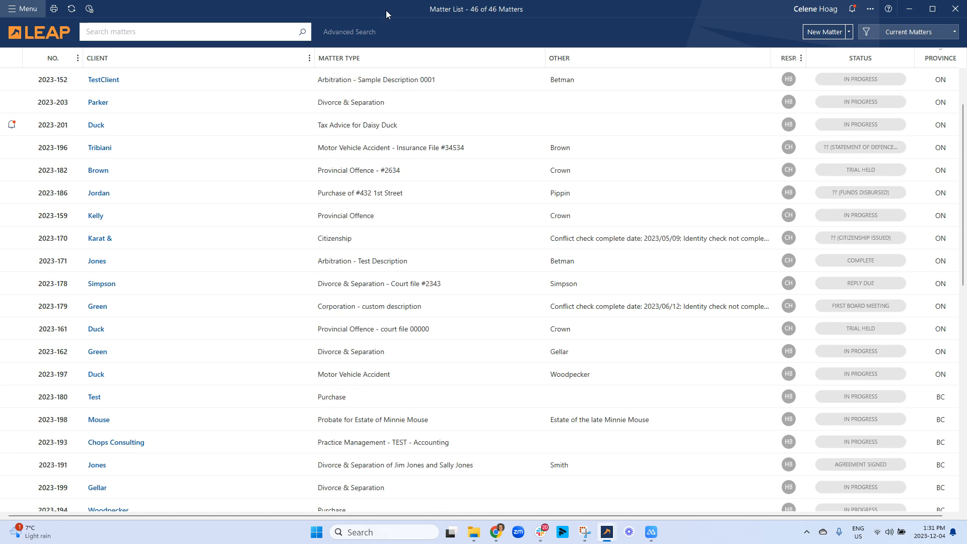
pyautogui.click(309, 59)
# - Search the matter list for 'J' to narrow it to one Citizenship matter
pyautogui.click(211, 34)
pyautogui.write('J')
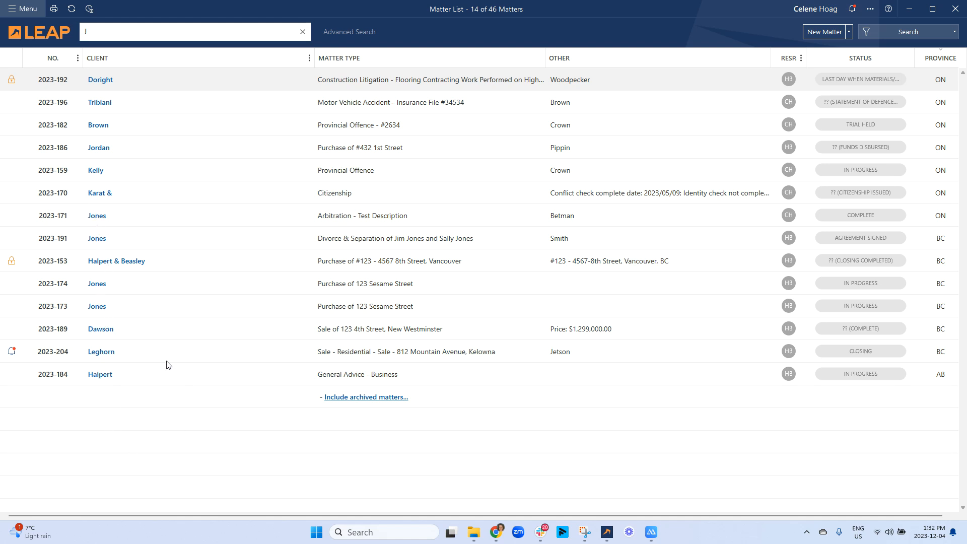
pyautogui.click(206, 33)
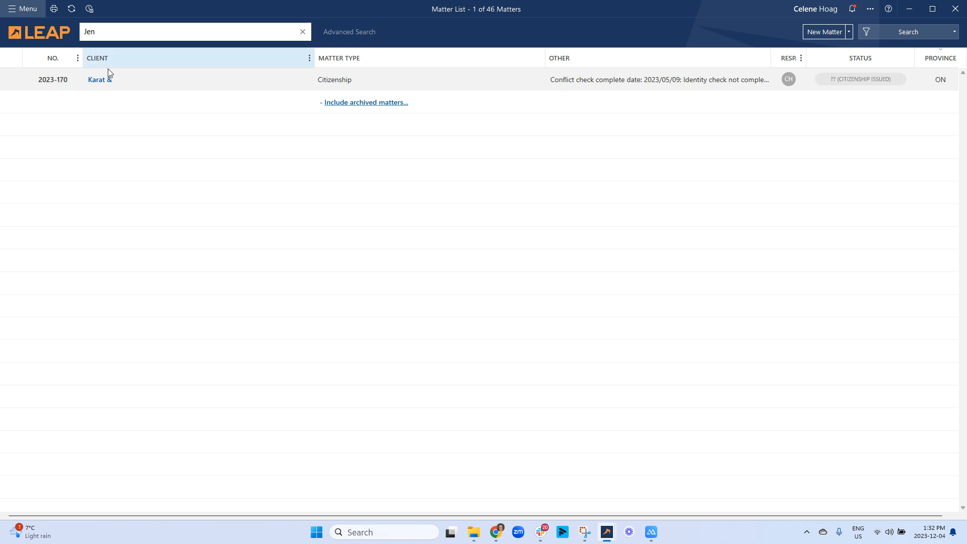
# - Show clients by Full Name in the Client column and open Advanced Matter Search
pyautogui.click(309, 60)
pyautogui.click(327, 88)
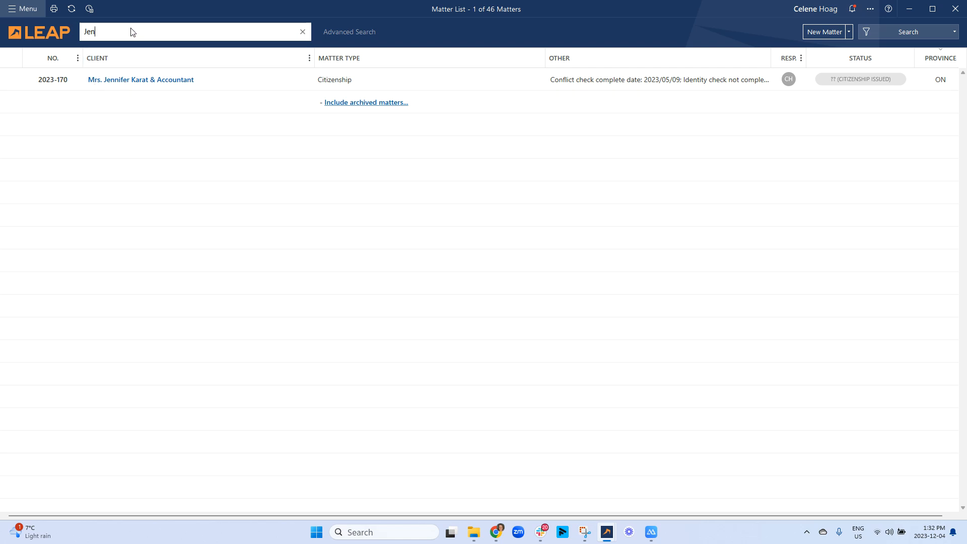
pyautogui.click(347, 32)
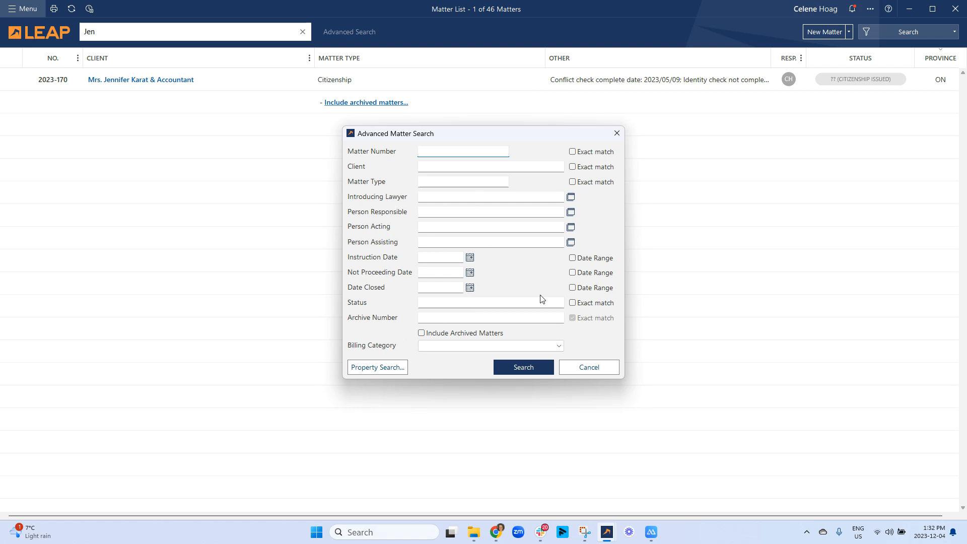
# - Toggle the instruction date range off, try a property search, then cancel the empty Property address window
pyautogui.click(579, 259)
pyautogui.click(581, 261)
pyautogui.click(382, 368)
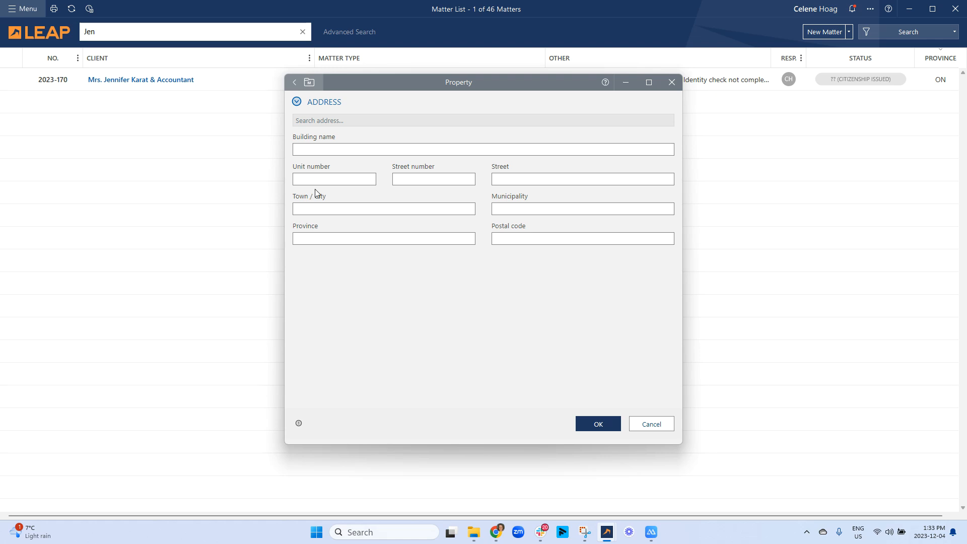
pyautogui.click(650, 422)
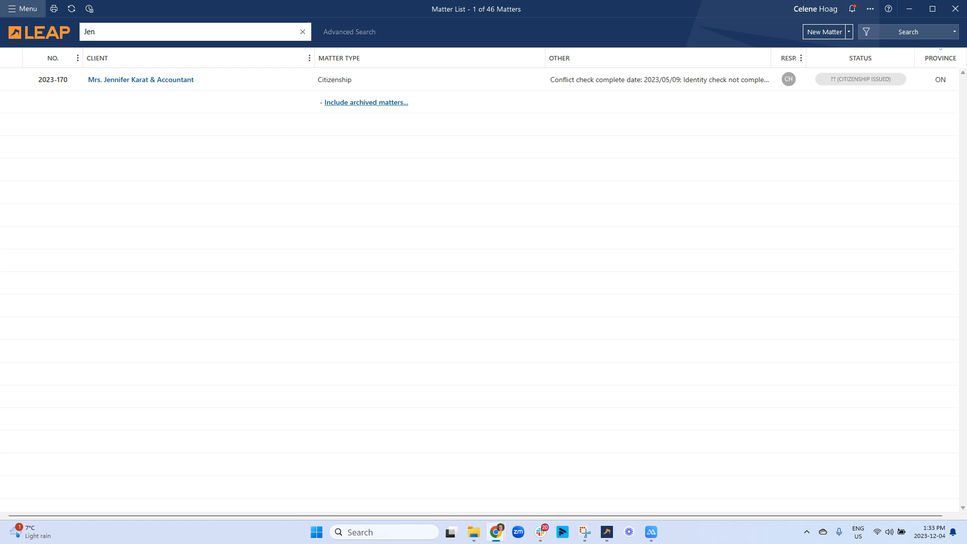
# - Clear the 'Jen' search so all 46 matters list again, then bring up a matter's actions
pyautogui.click(302, 33)
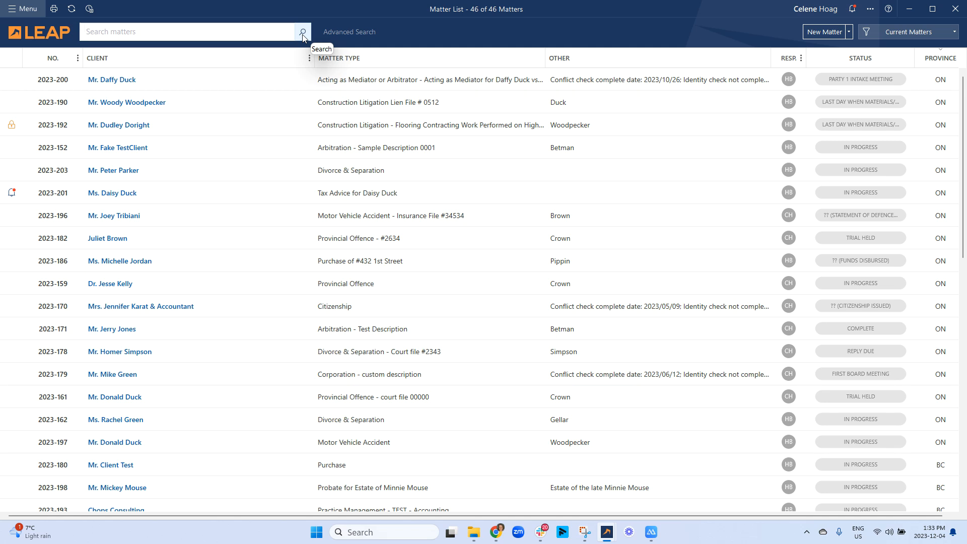
pyautogui.click(23, 8)
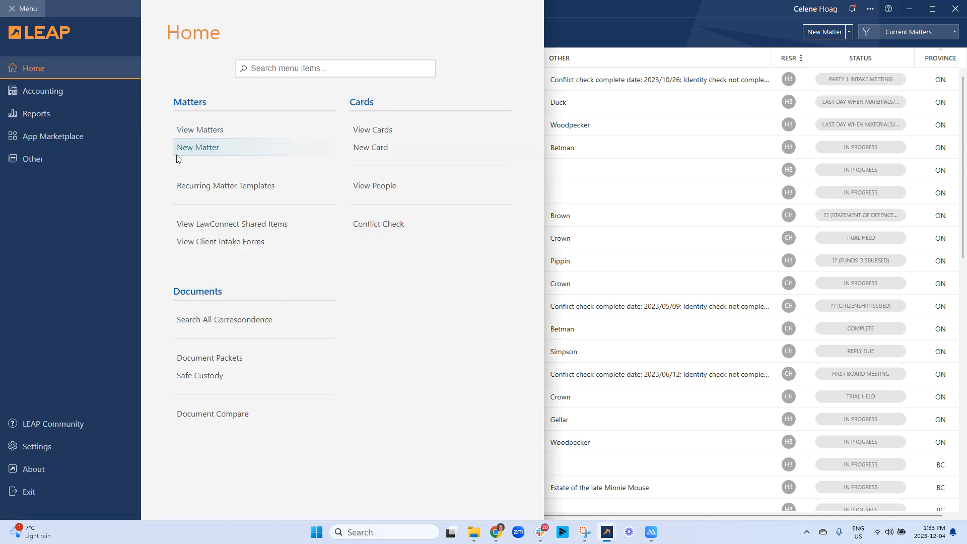
pyautogui.click(609, 17)
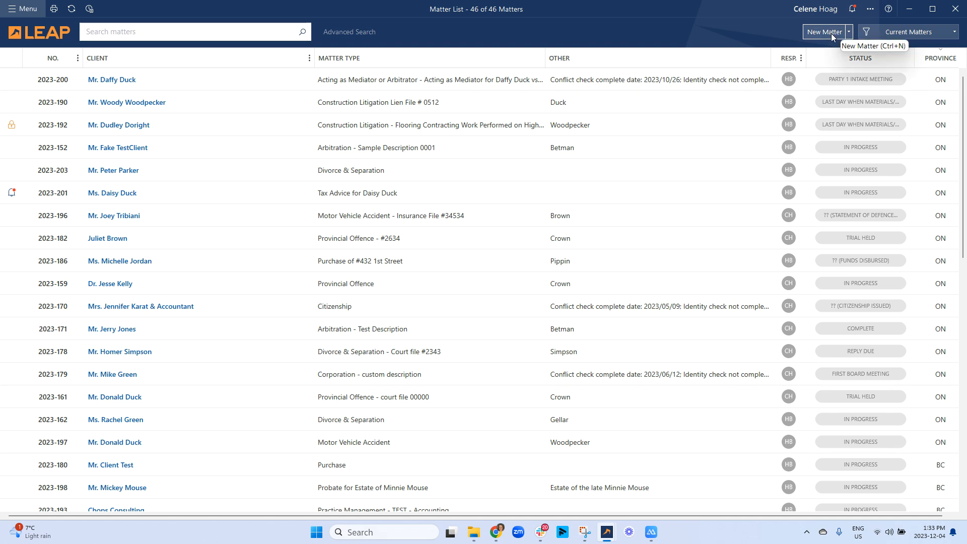
pyautogui.rightClick(491, 177)
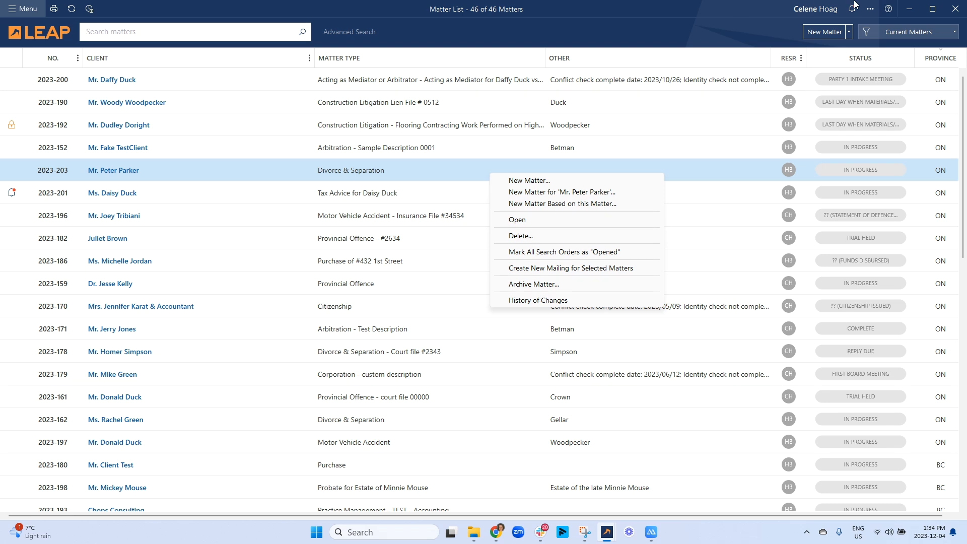
pyautogui.click(850, 32)
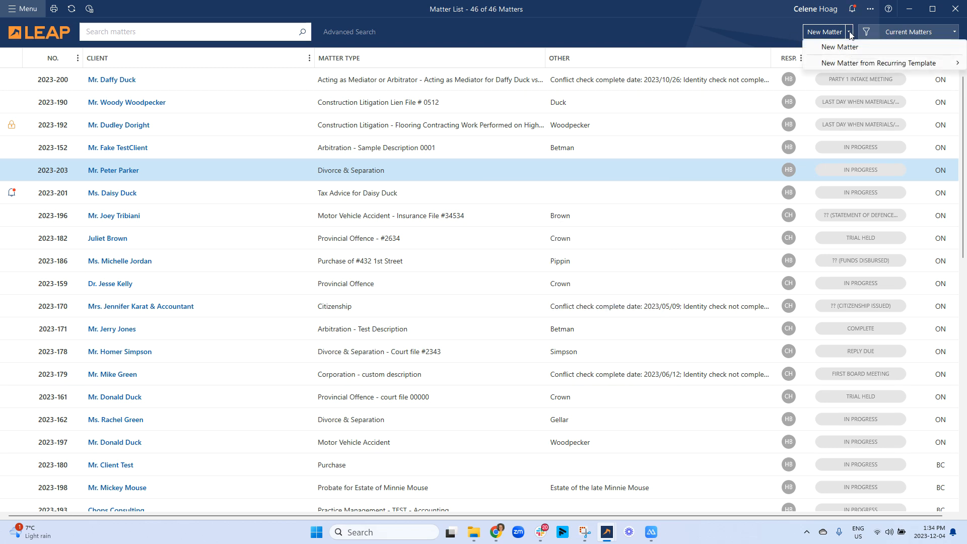
pyautogui.moveTo(855, 66)
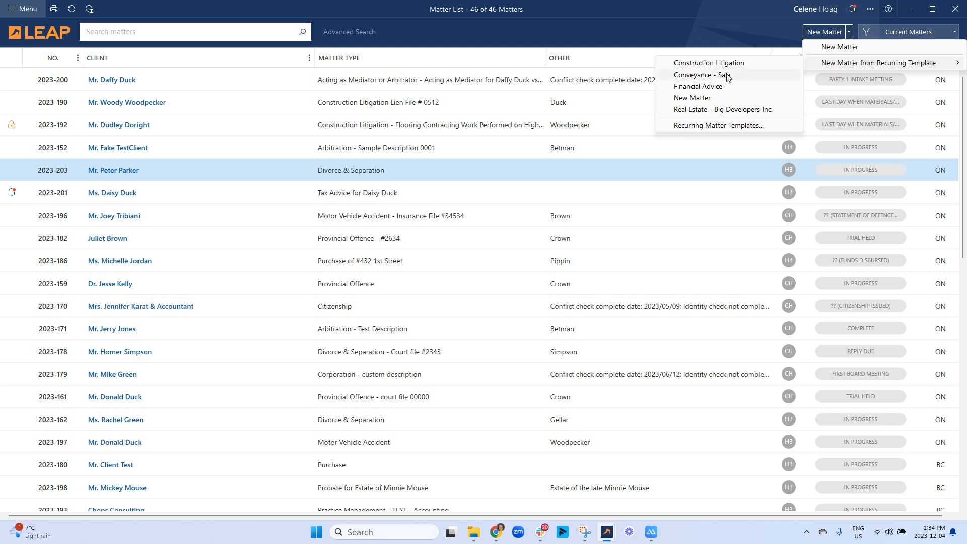
pyautogui.click(711, 127)
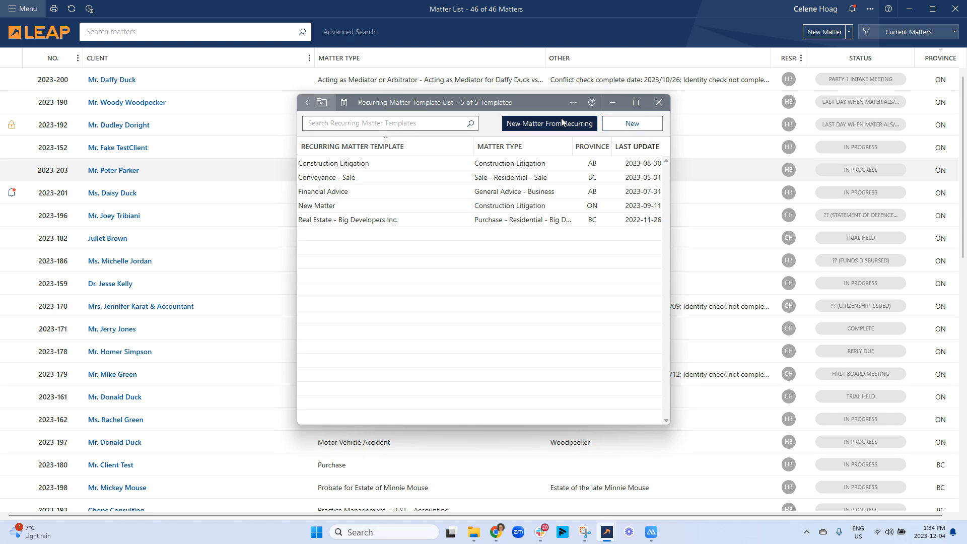
pyautogui.click(657, 103)
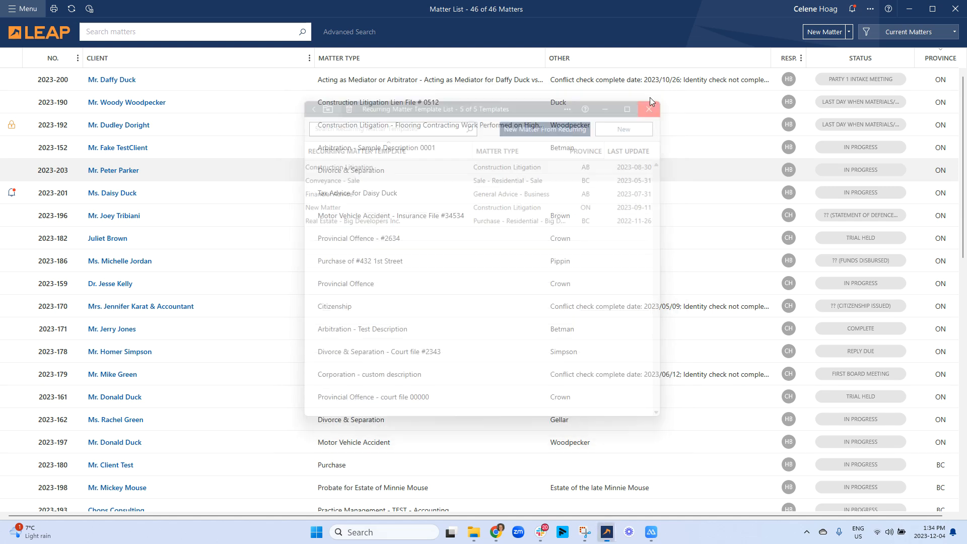
# - Start a new matter and browse the Criminal, Construction and Favourite matter type folders
pyautogui.click(816, 35)
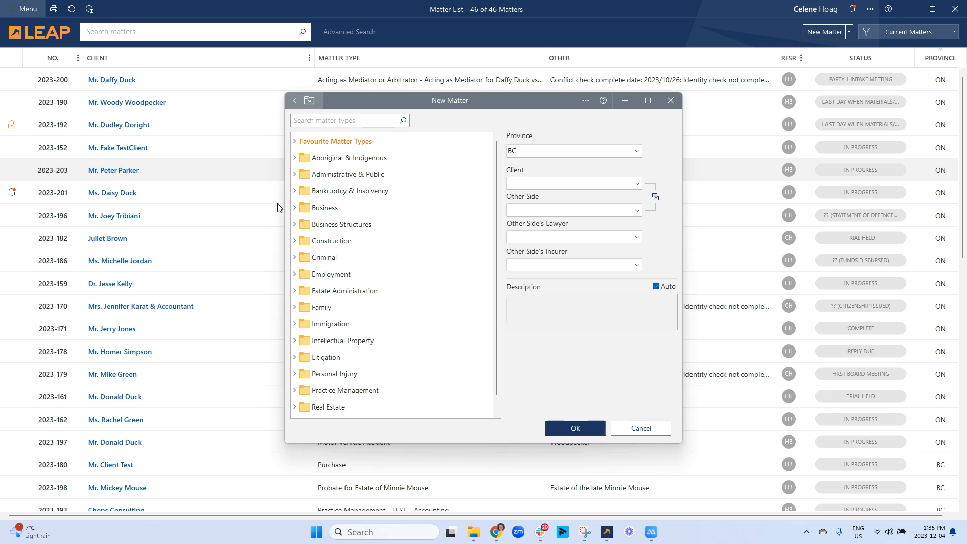
pyautogui.scroll(-1, 350, 375)
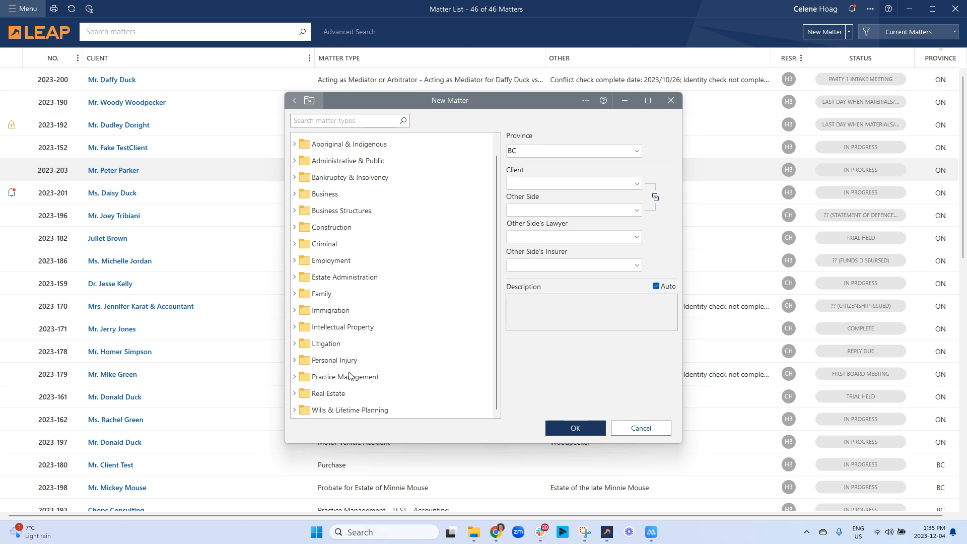
pyautogui.scroll(1, 329, 302)
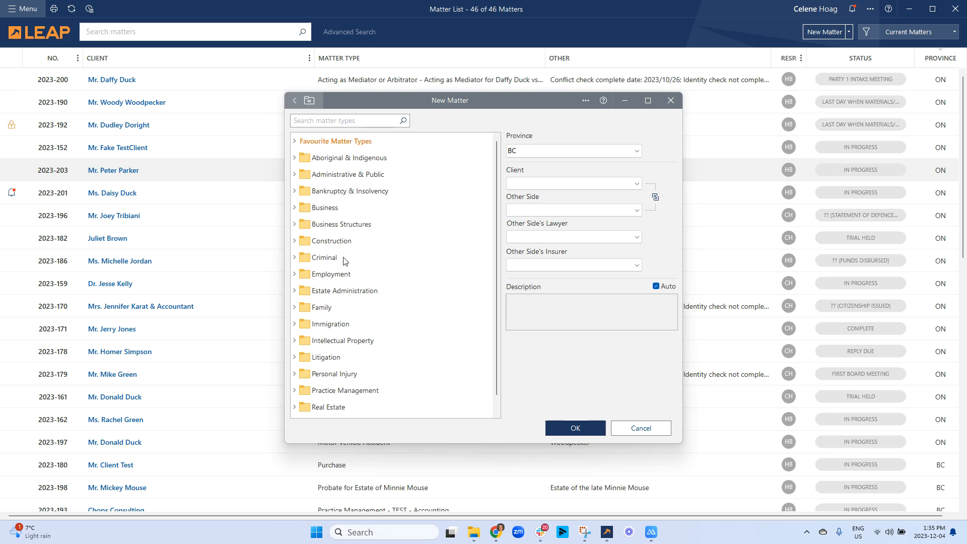
pyautogui.click(295, 258)
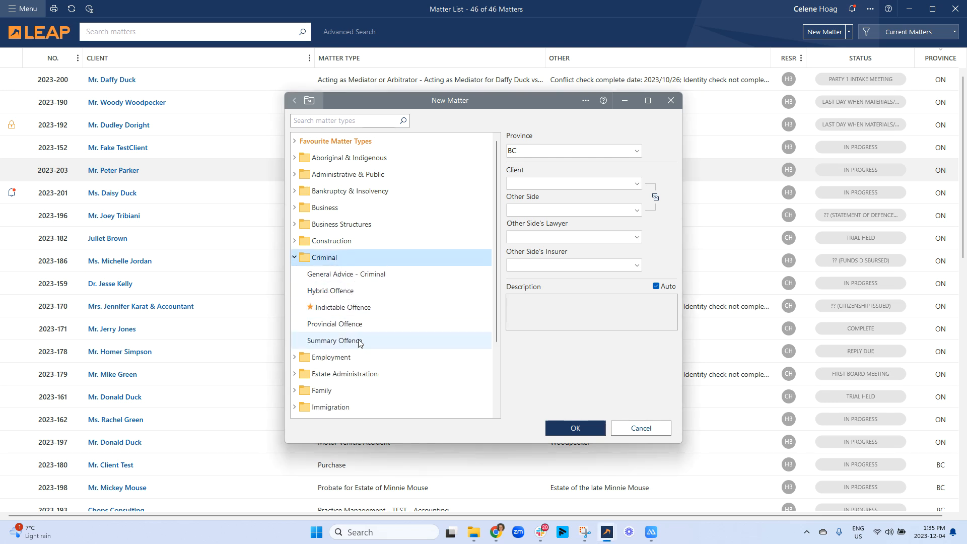
pyautogui.click(295, 242)
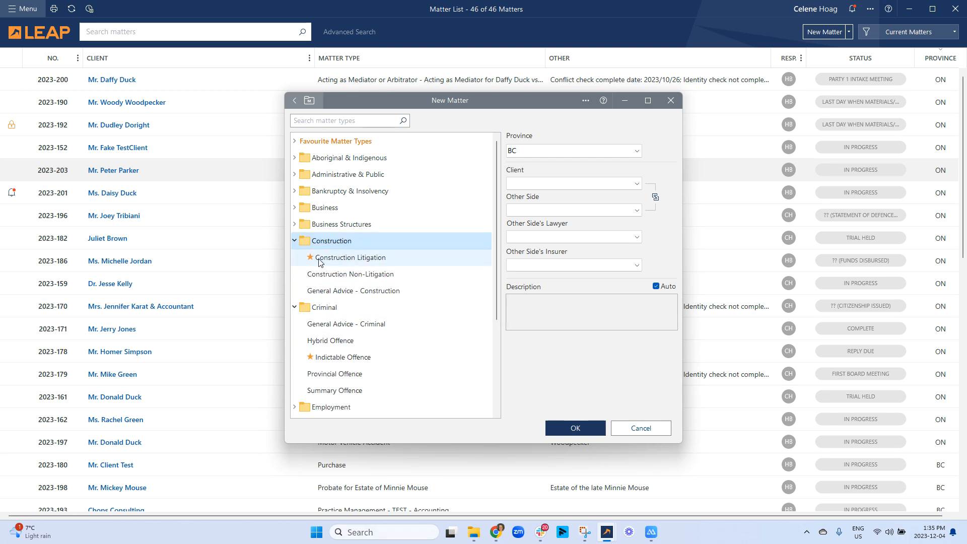
pyautogui.rightClick(340, 280)
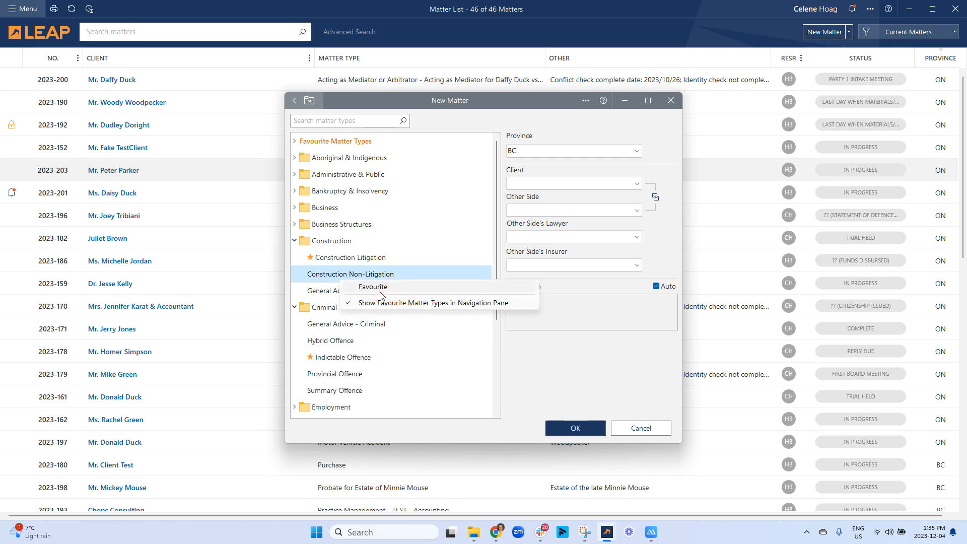
pyautogui.click(295, 142)
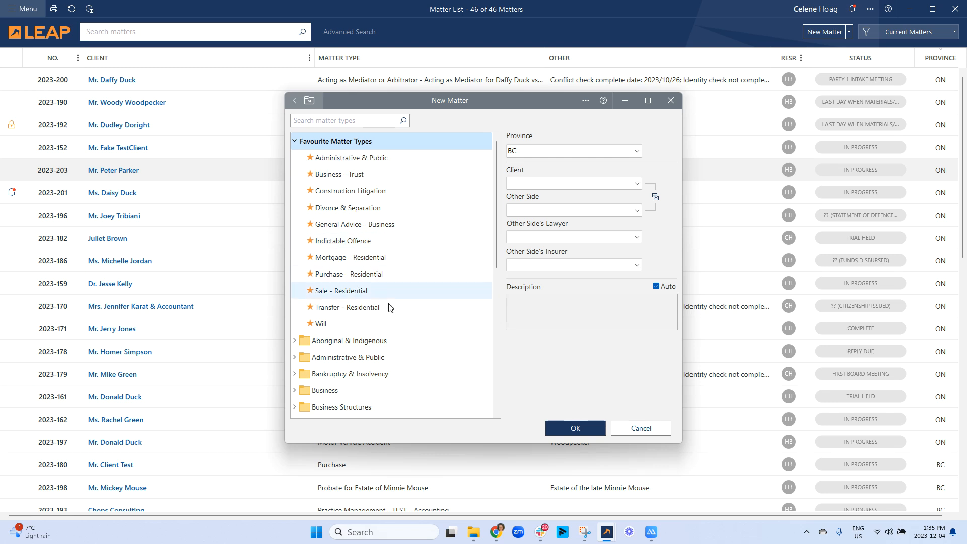
pyautogui.click(366, 276)
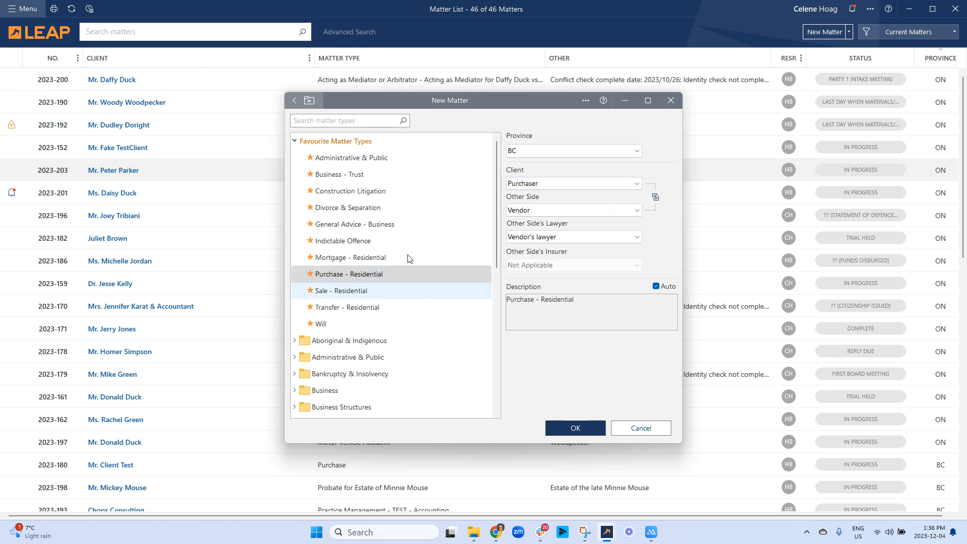
# - Set Province to ON and expand the Real Estate matter types
pyautogui.click(545, 151)
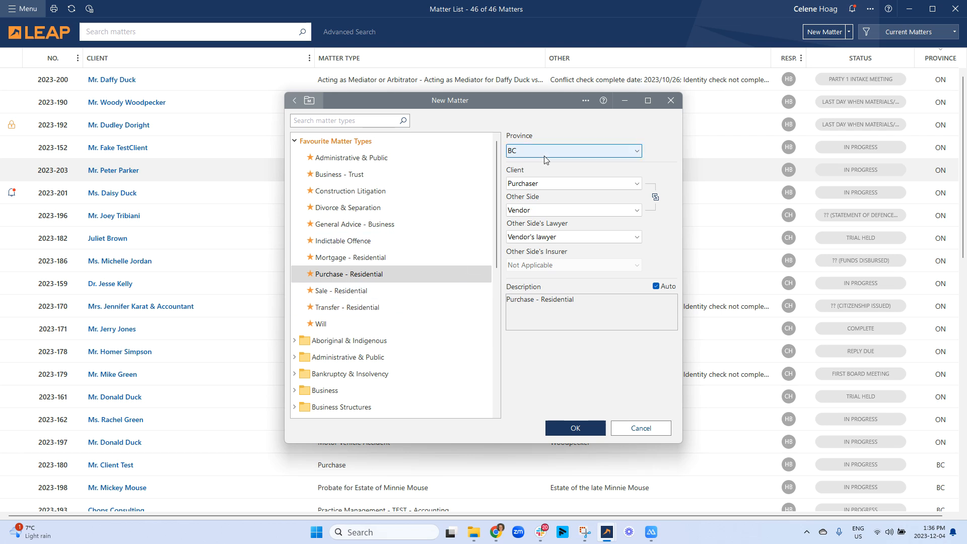
pyautogui.click(545, 233)
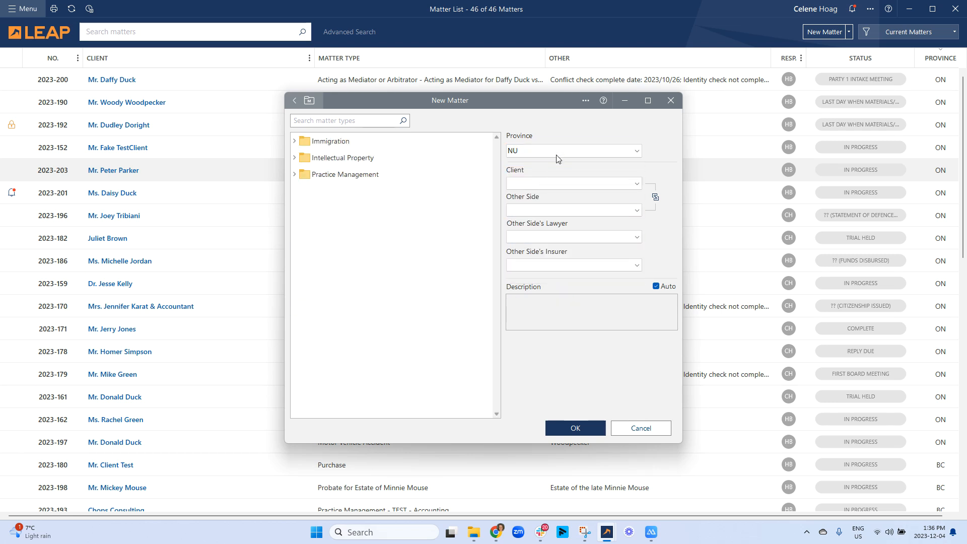
pyautogui.click(557, 153)
pyautogui.click(524, 240)
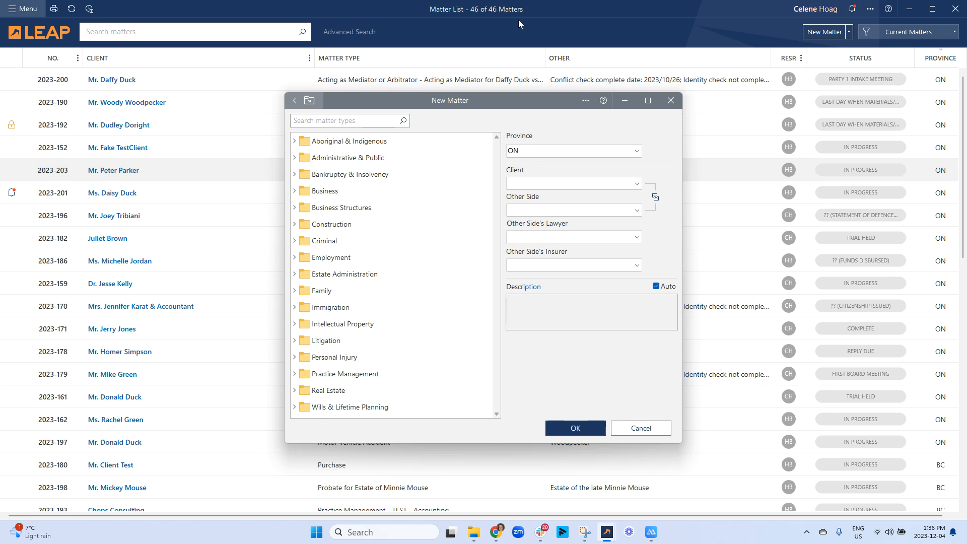
pyautogui.click(585, 187)
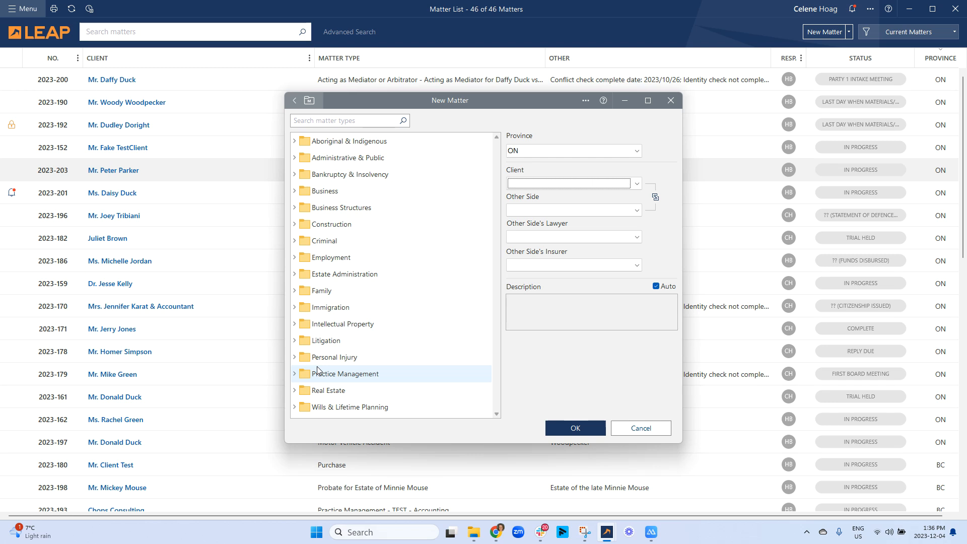
pyautogui.click(325, 390)
pyautogui.scroll(-2, 335, 335)
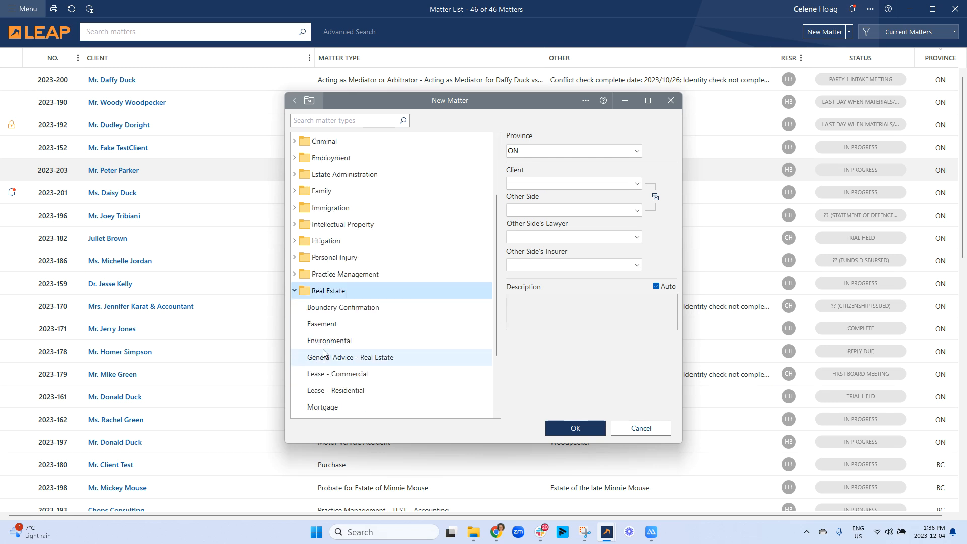
pyautogui.scroll(-2, 334, 331)
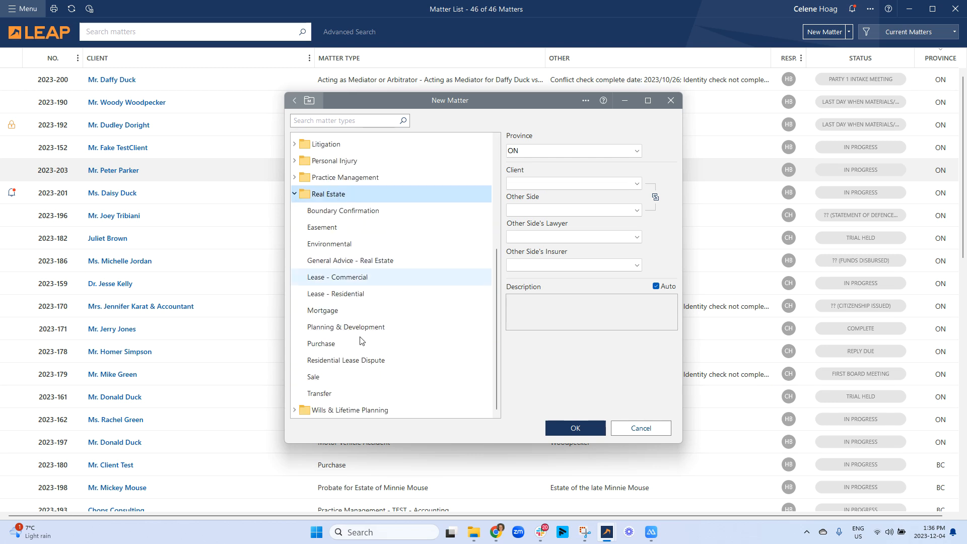
# - Choose Purchase as the matter type, keeping Purchaser as client and Vendor as other side
pyautogui.click(337, 346)
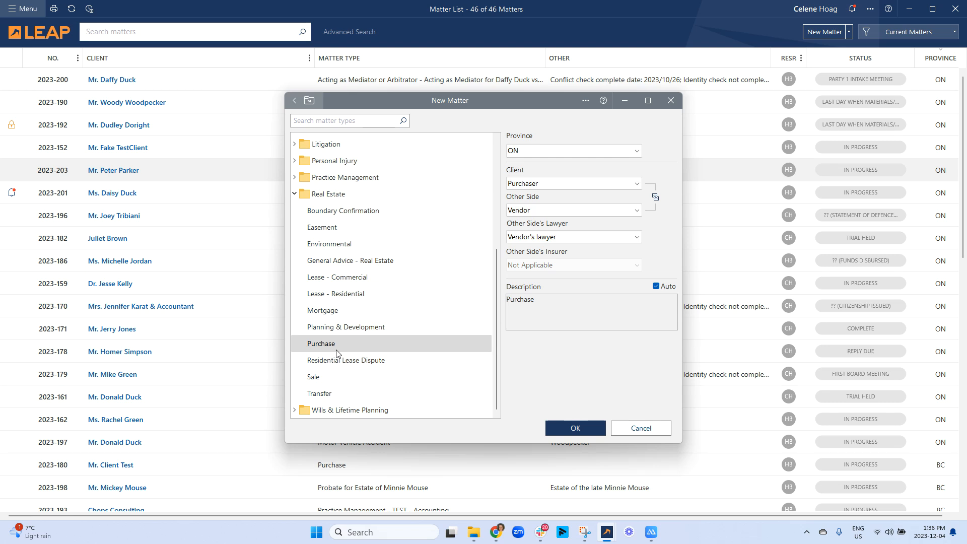
pyautogui.click(614, 183)
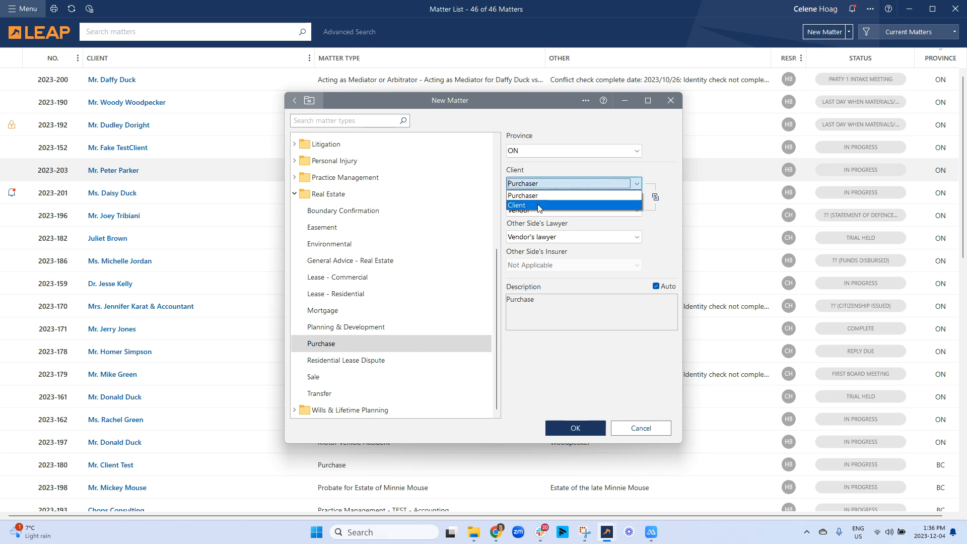
pyautogui.click(560, 180)
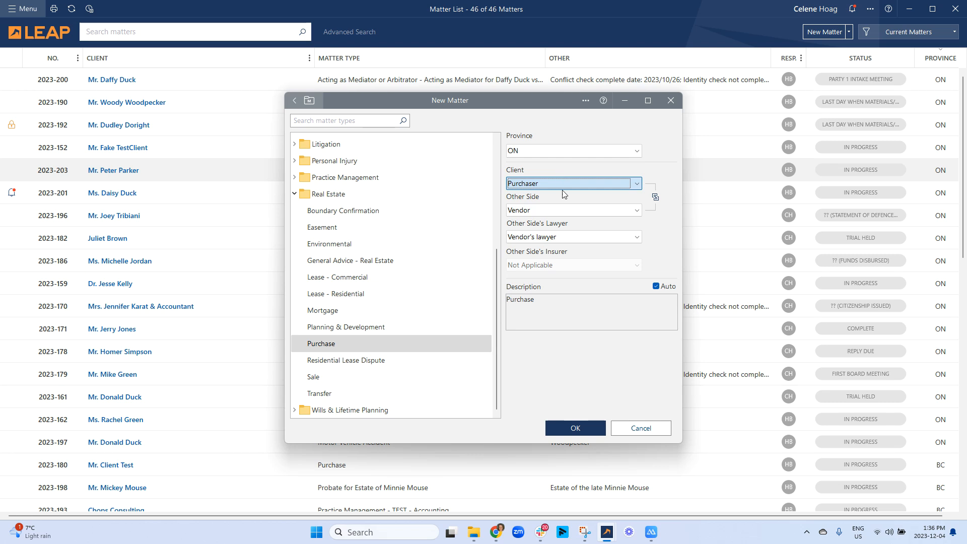
pyautogui.click(567, 214)
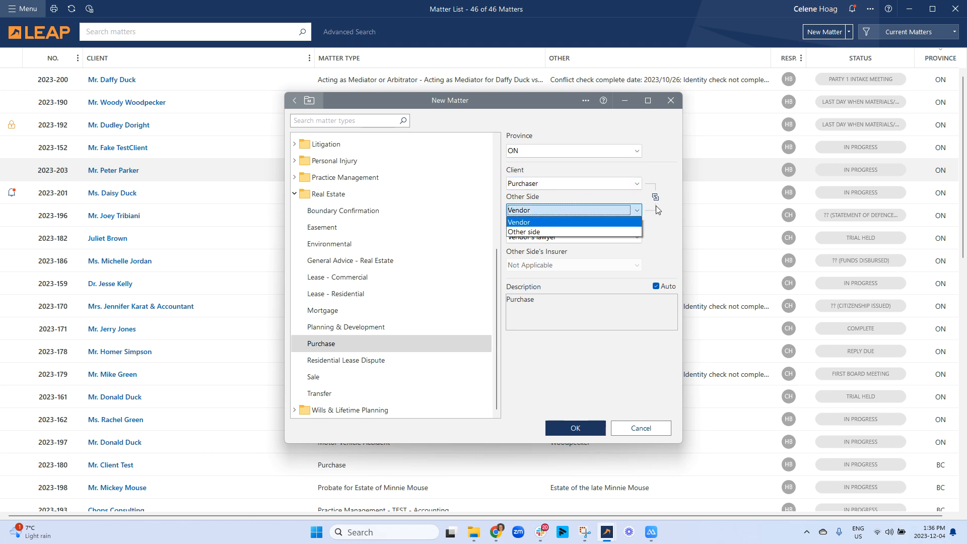
pyautogui.click(668, 244)
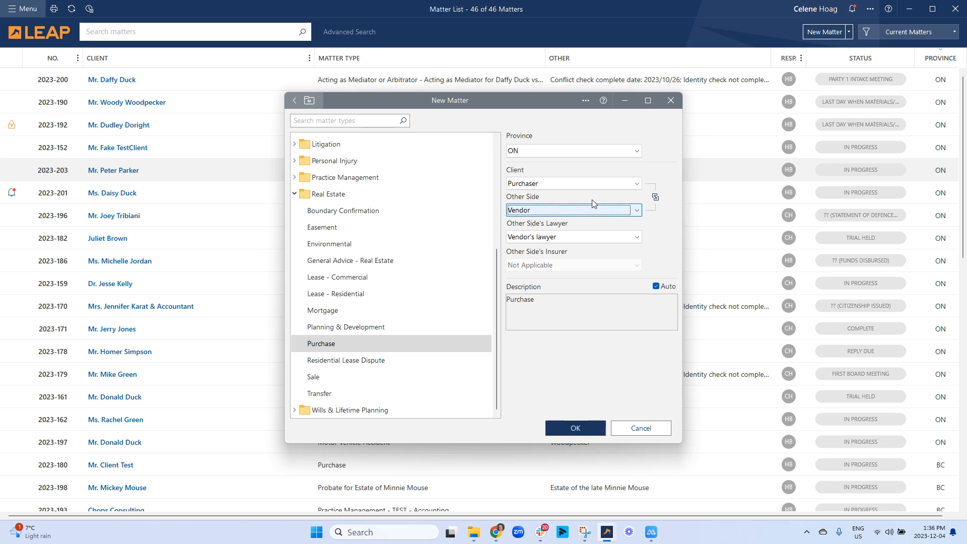
# - Attempt to swap client and other side, dismiss the error, and leave client as Purchaser
pyautogui.click(655, 197)
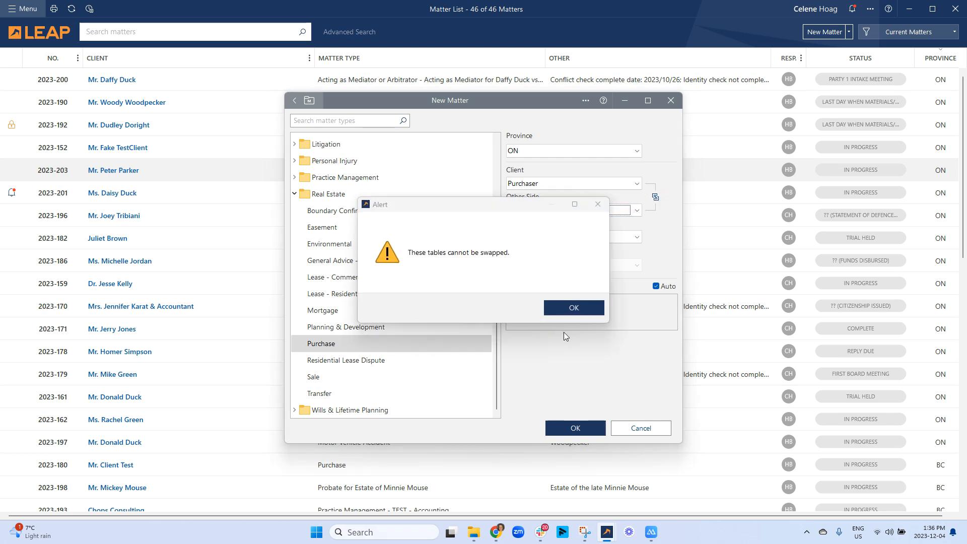
pyautogui.click(549, 312)
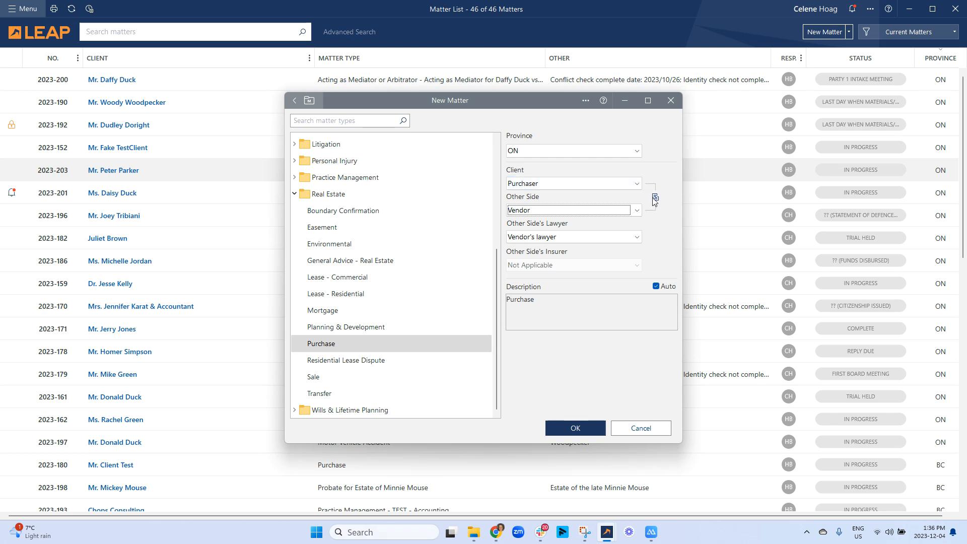
pyautogui.click(604, 186)
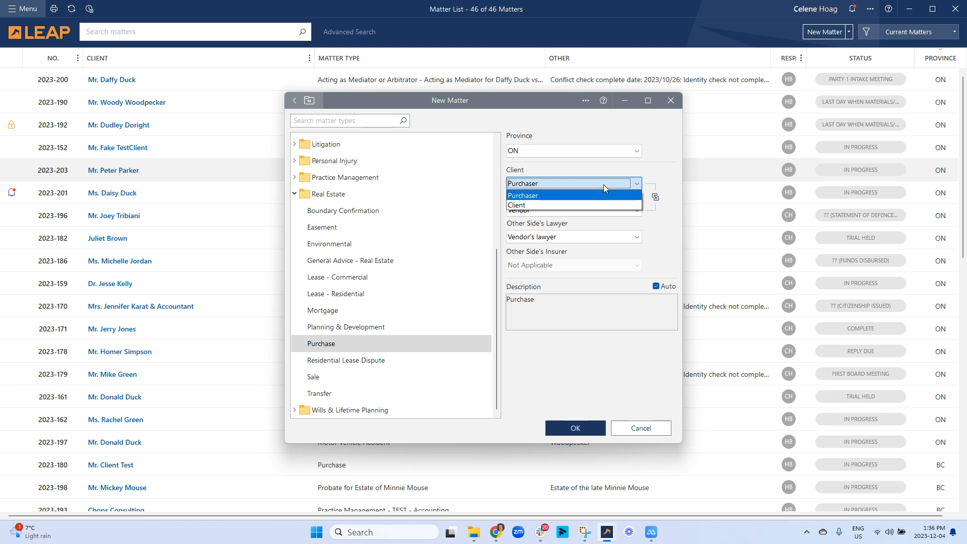
pyautogui.click(672, 168)
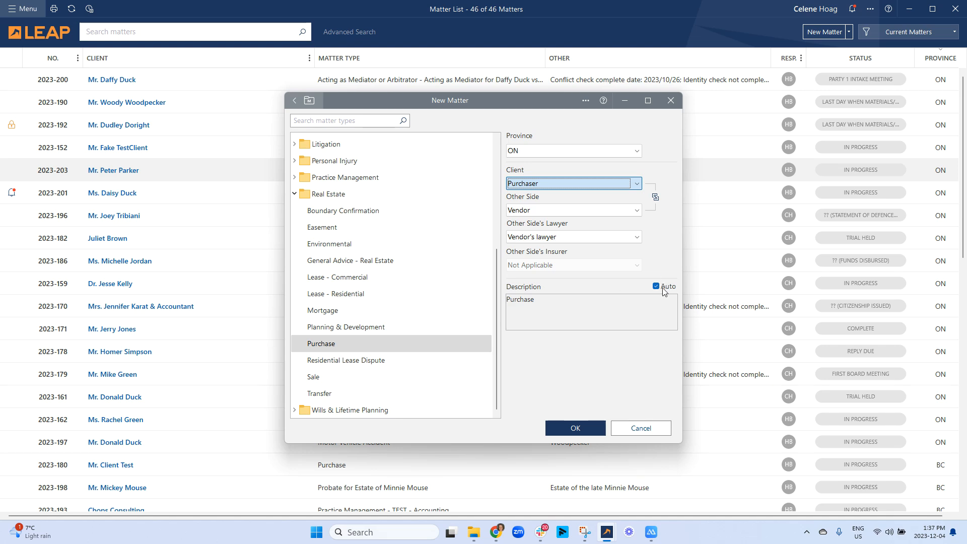
# - Turn off Auto, change the description to 'Purchase - 123 4th Street' and submit the matter
pyautogui.moveTo(527, 99); pyautogui.dragTo(803, 59)
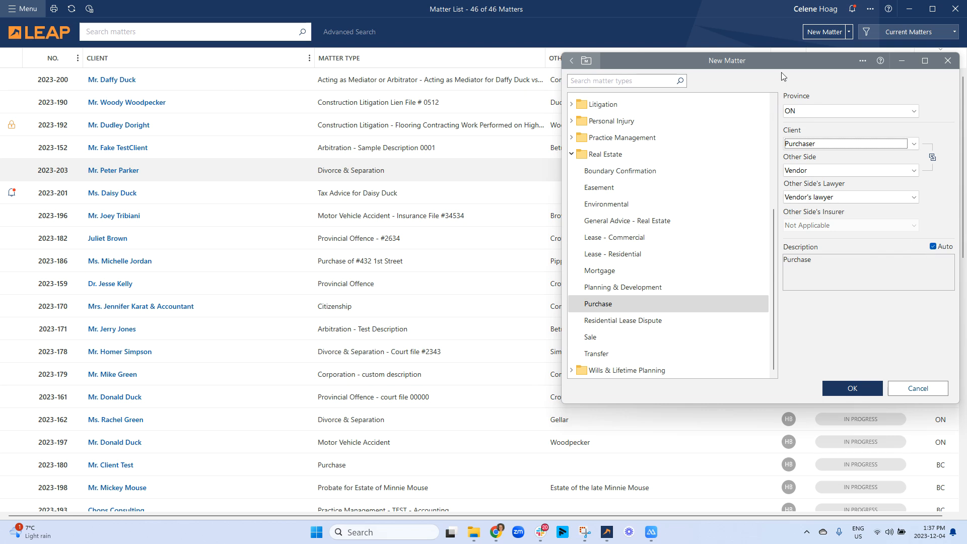
pyautogui.moveTo(740, 61); pyautogui.dragTo(561, 69)
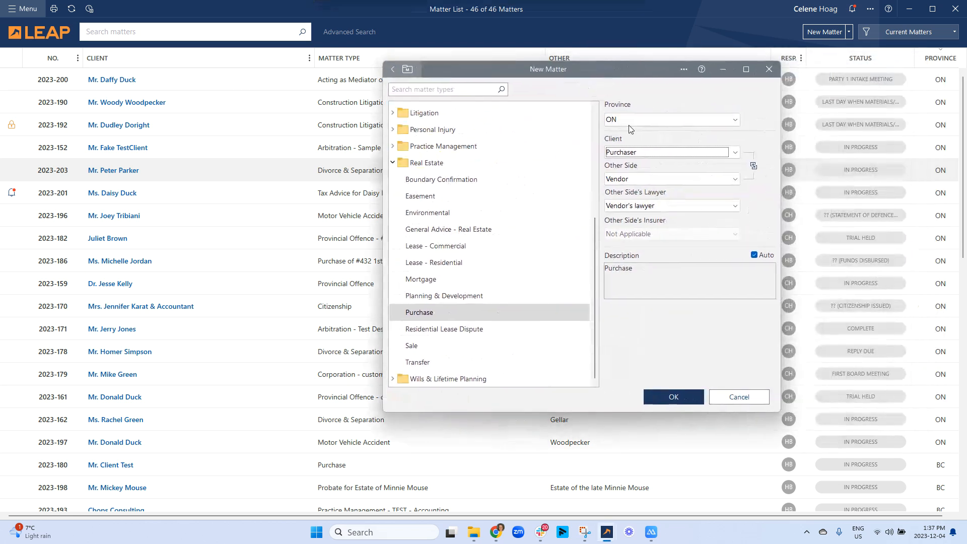
pyautogui.click(754, 255)
pyautogui.click(709, 275)
pyautogui.write('- 123 4th Street')
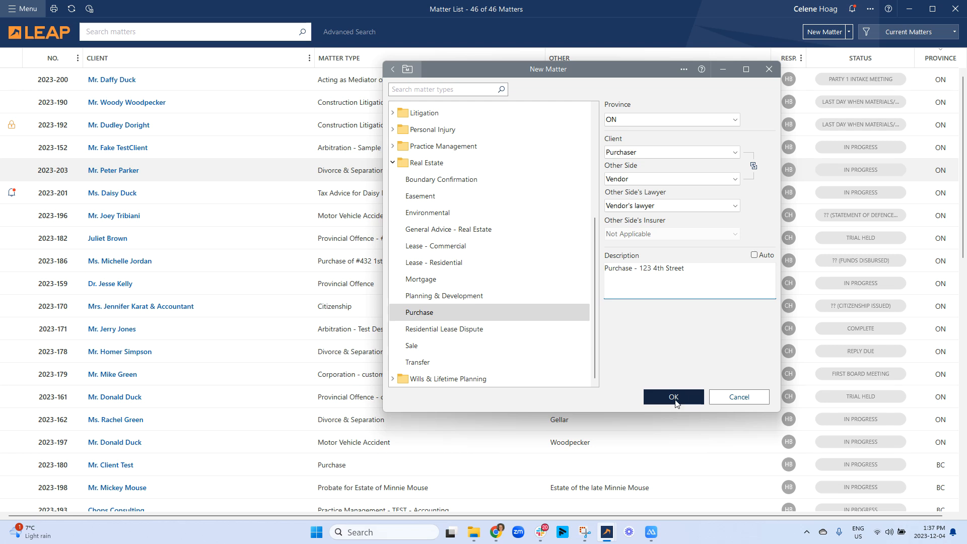
pyautogui.moveTo(597, 68); pyautogui.dragTo(687, 182)
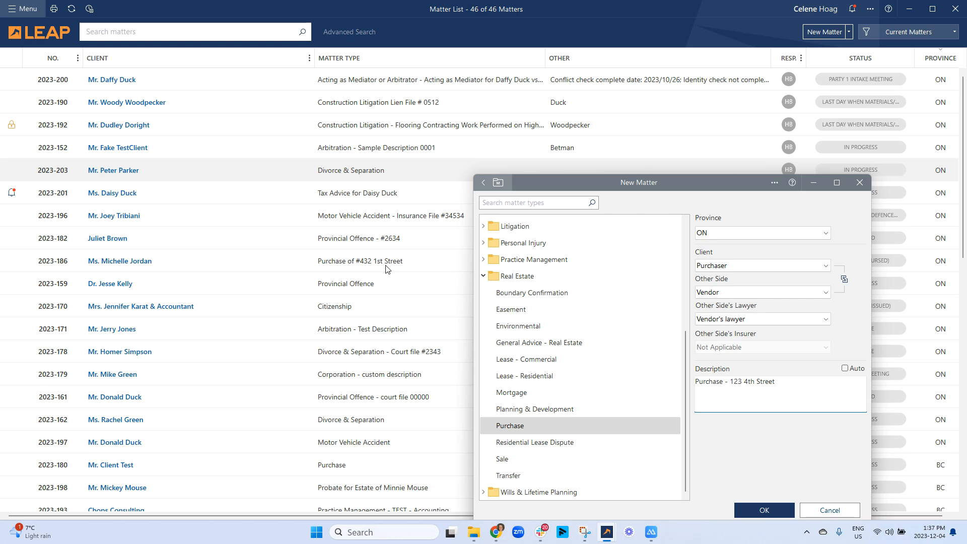
pyautogui.moveTo(716, 183); pyautogui.dragTo(548, 88)
pyautogui.click(572, 411)
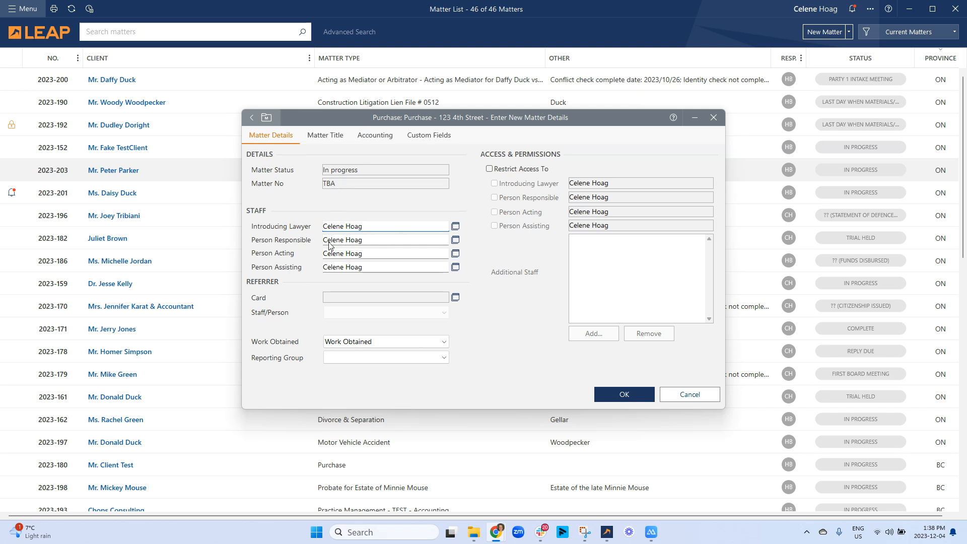
# - Pick a different staff member from the Staff List as Introducing Lawyer
pyautogui.click(455, 226)
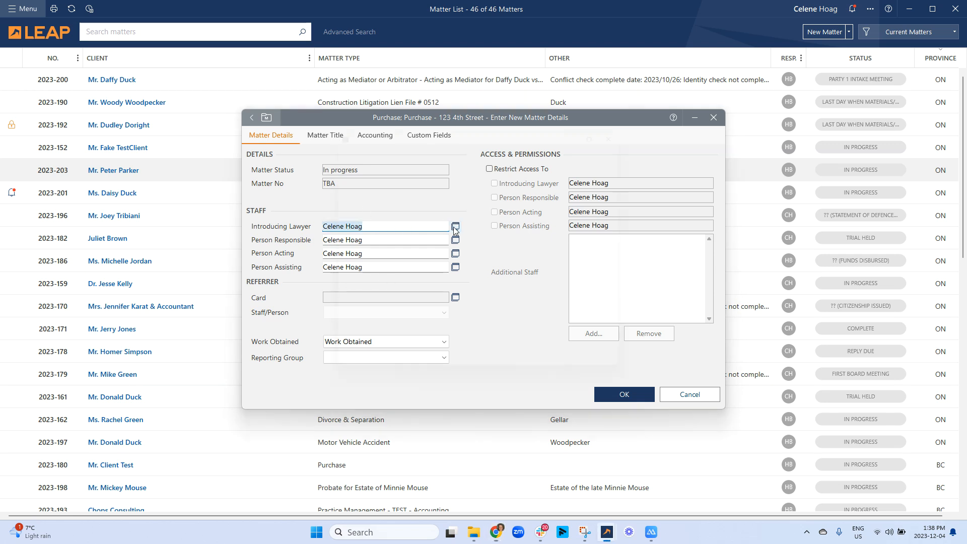
pyautogui.click(393, 233)
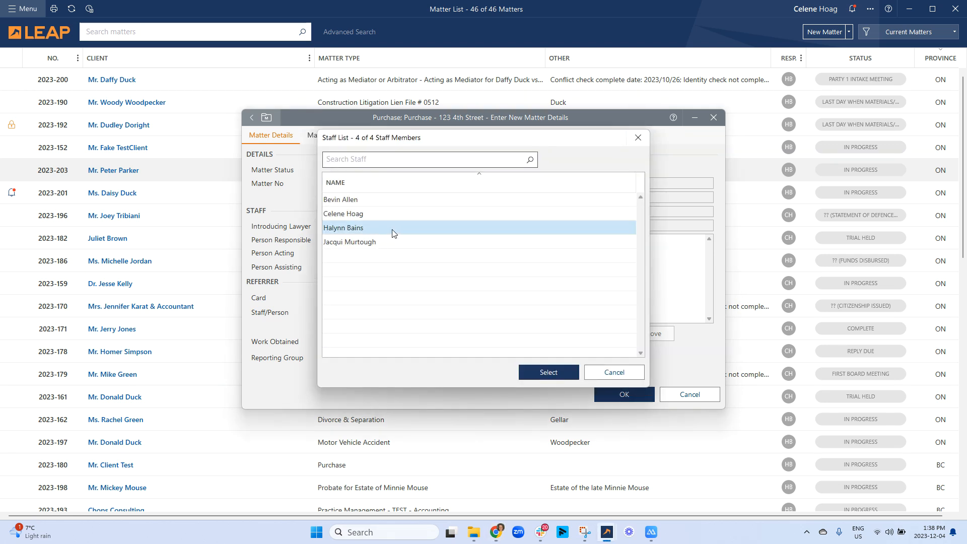
pyautogui.click(548, 373)
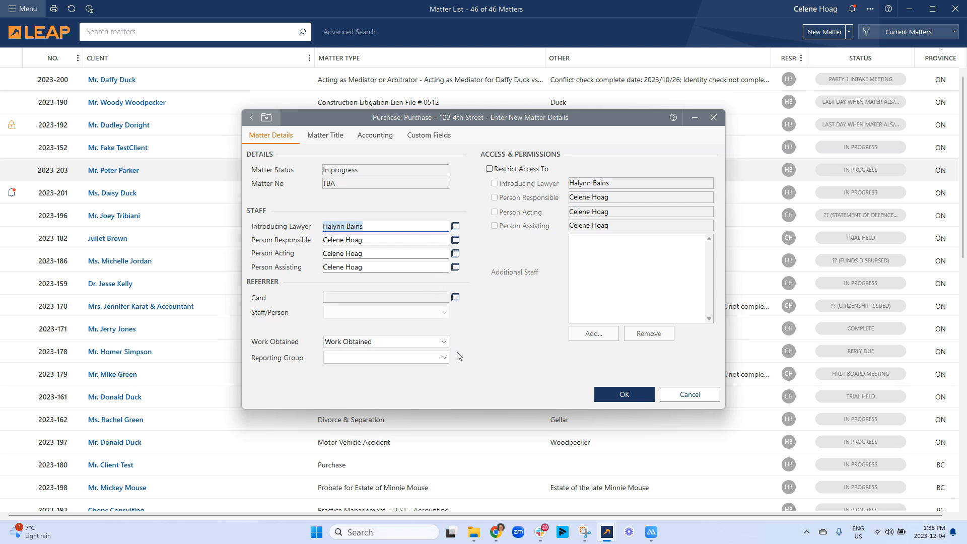
# - Set Work Obtained to Mortgage Broker and leave Reporting Group empty
pyautogui.click(432, 343)
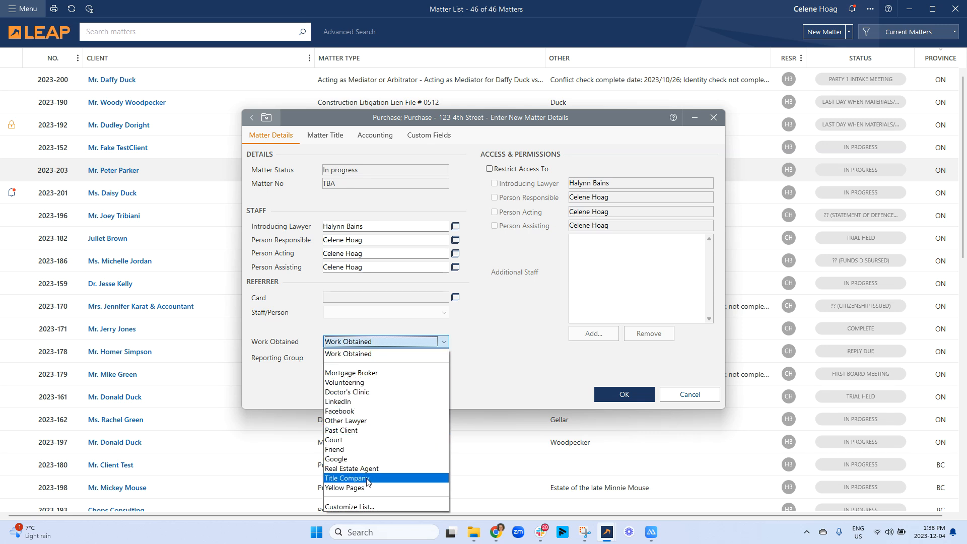
pyautogui.click(399, 373)
pyautogui.click(416, 357)
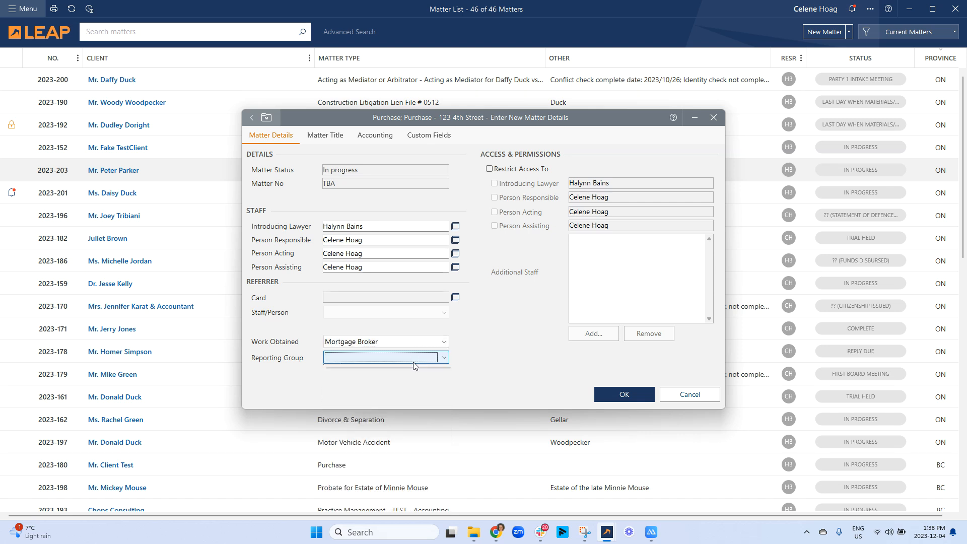
pyautogui.click(471, 392)
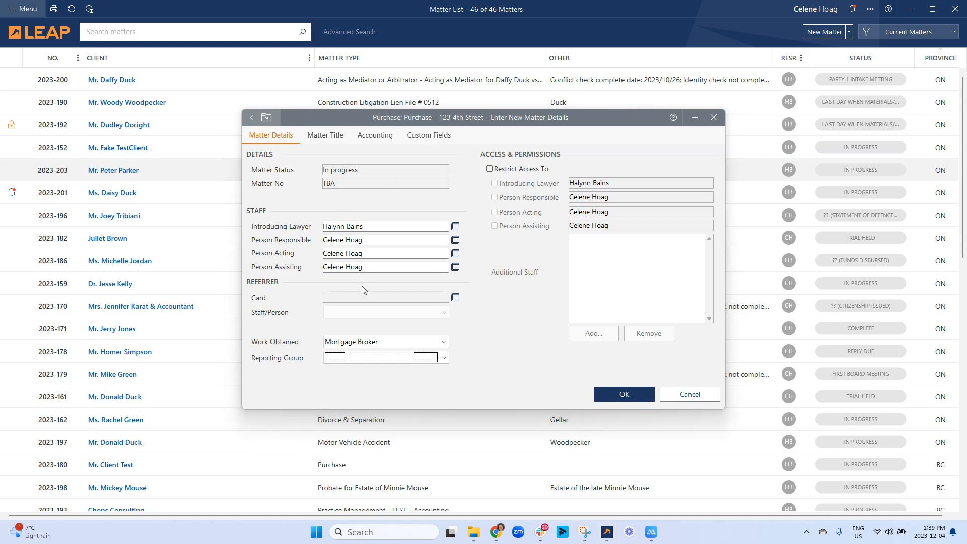
# - Search cards for 'fina' and select First National Financial LP as the referrer card
pyautogui.click(455, 299)
pyautogui.click(455, 299)
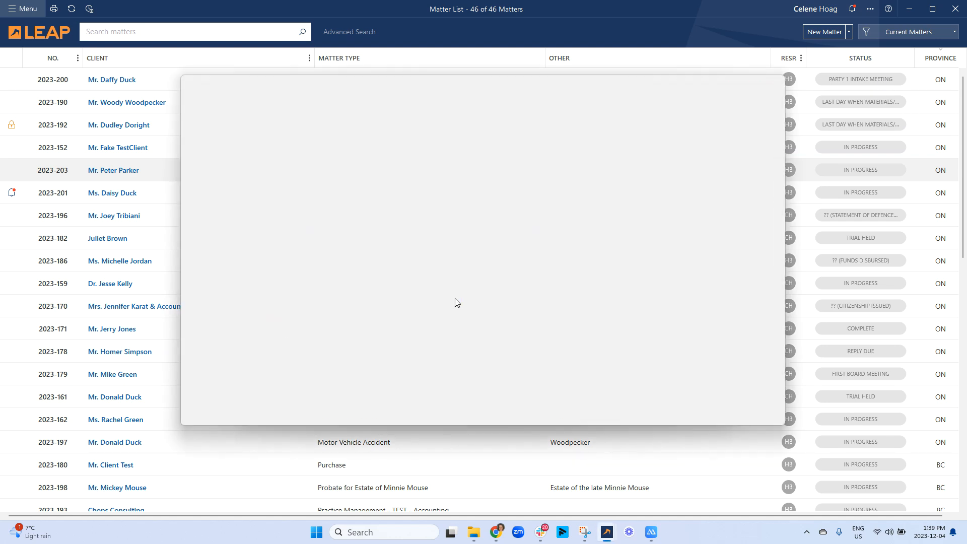
pyautogui.scroll(-4, 398, 259)
pyautogui.scroll(-10, 399, 259)
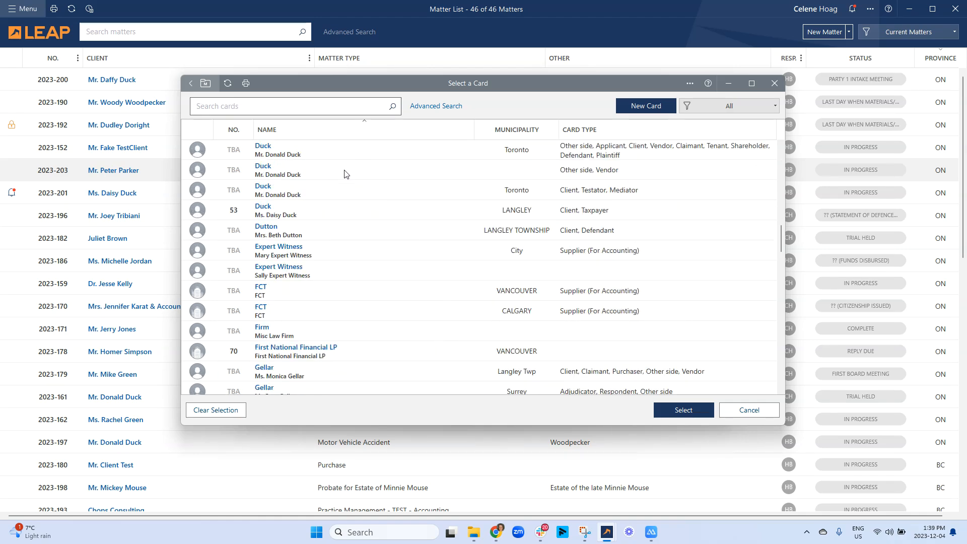
pyautogui.scroll(-10, 325, 199)
pyautogui.scroll(10, 328, 218)
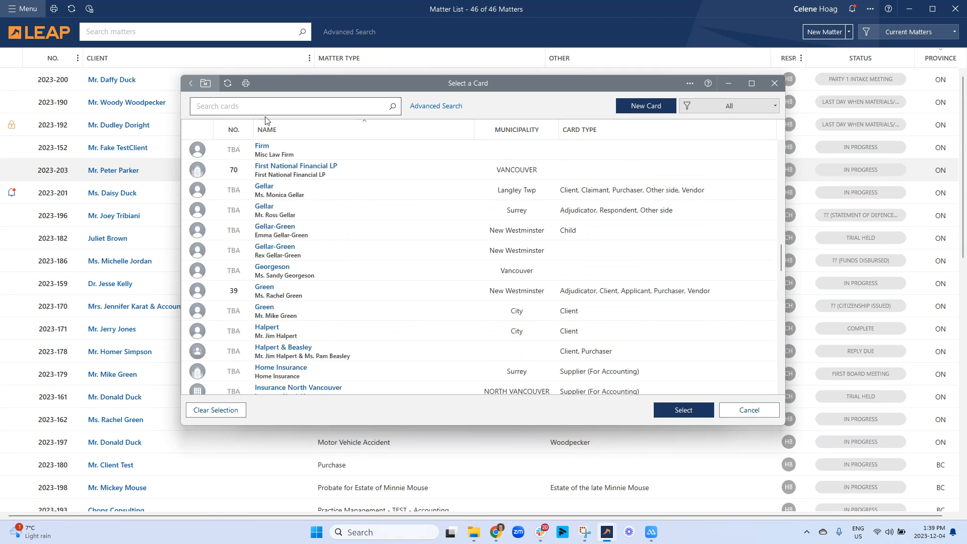
pyautogui.click(260, 106)
pyautogui.write('fina')
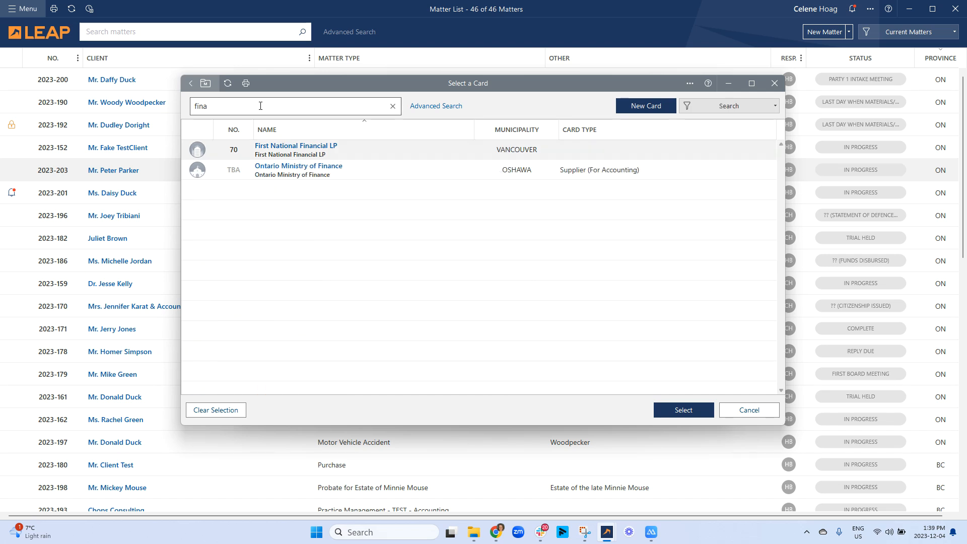
pyautogui.click(298, 149)
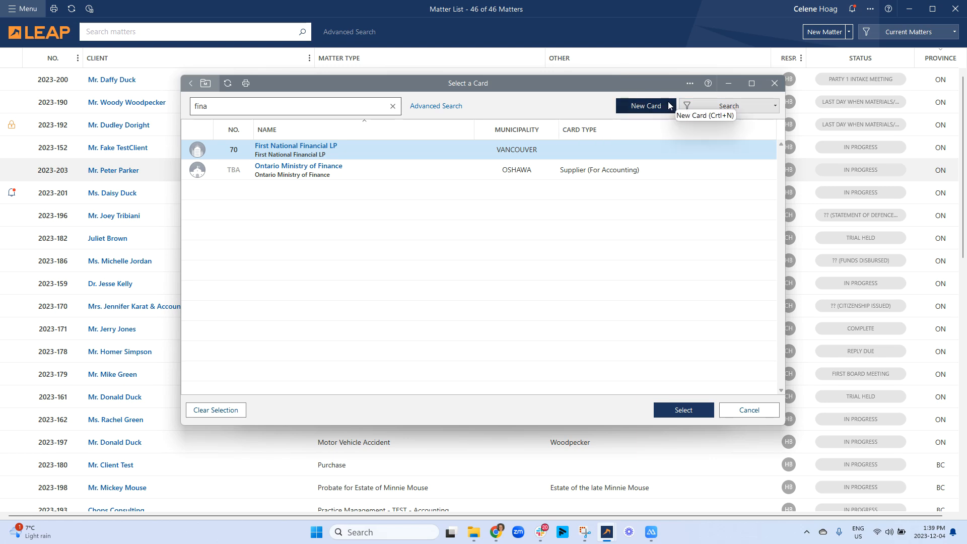
pyautogui.click(684, 410)
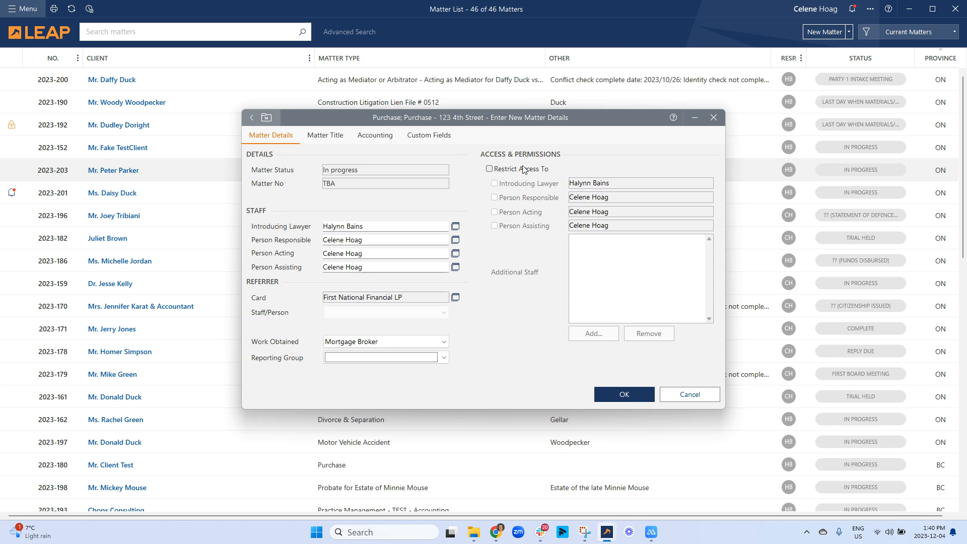
# - Toggle Restrict Access and the client Re line default on and off, then view Accounting settings
pyautogui.click(500, 169)
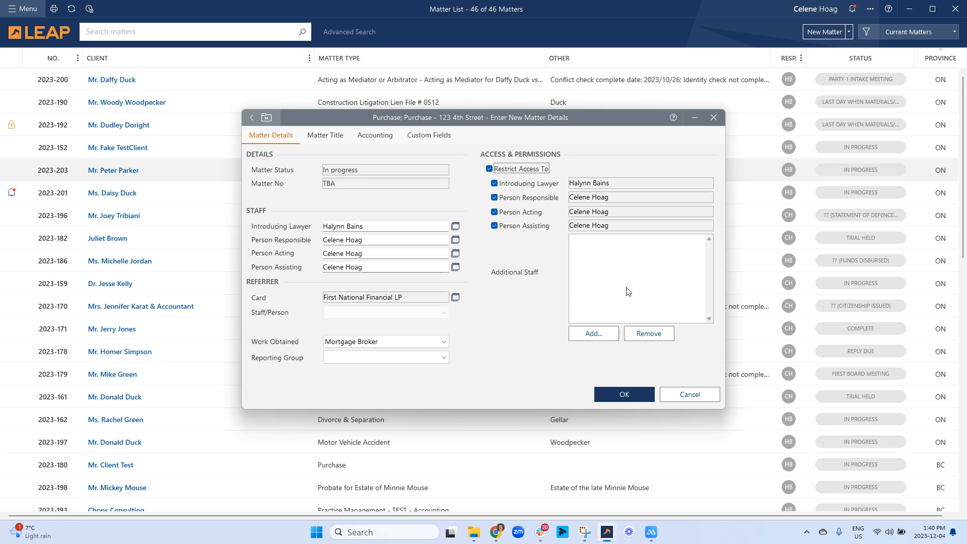
pyautogui.click(489, 169)
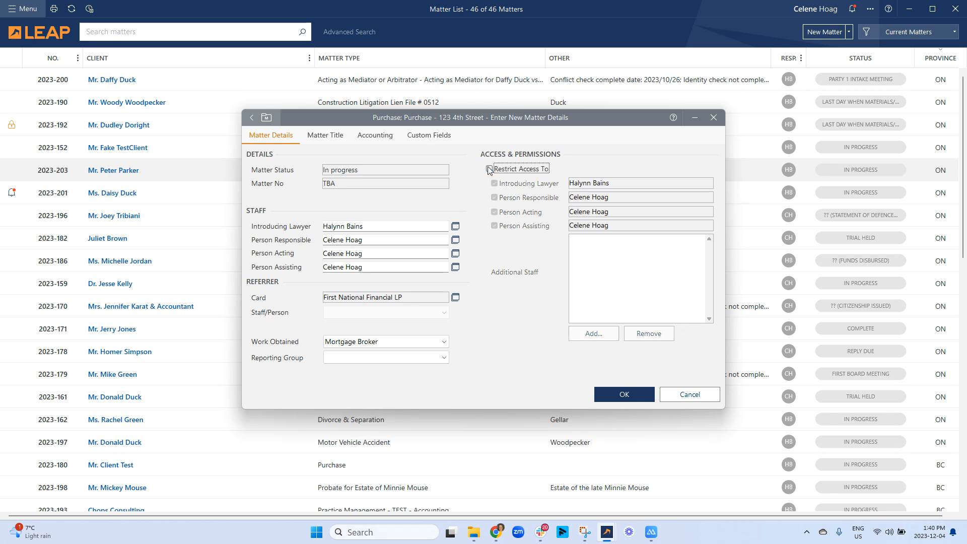
pyautogui.click(336, 141)
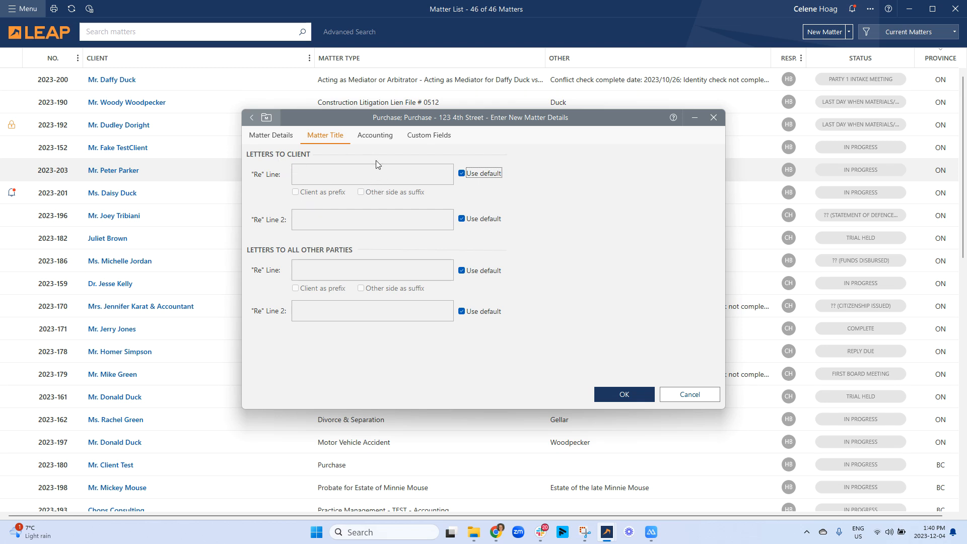
pyautogui.click(462, 174)
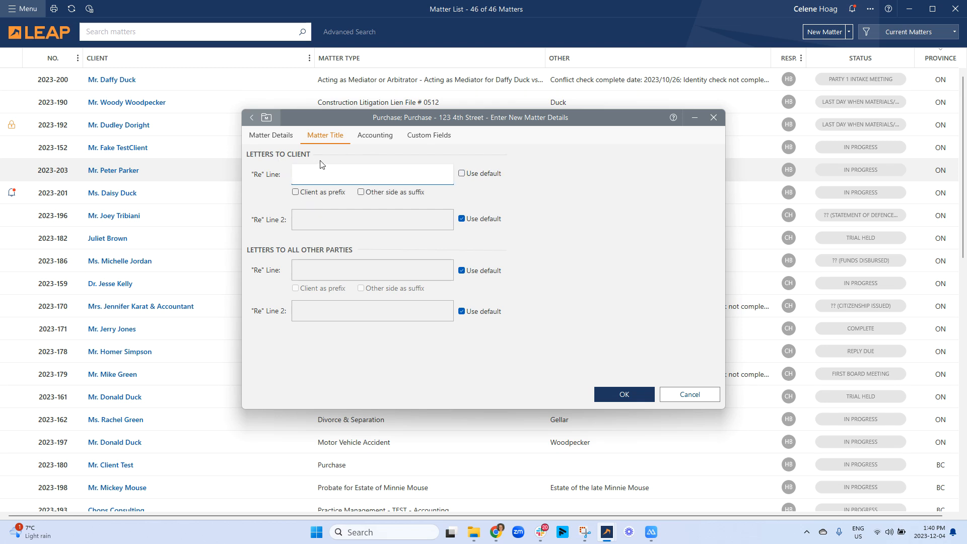
pyautogui.click(462, 174)
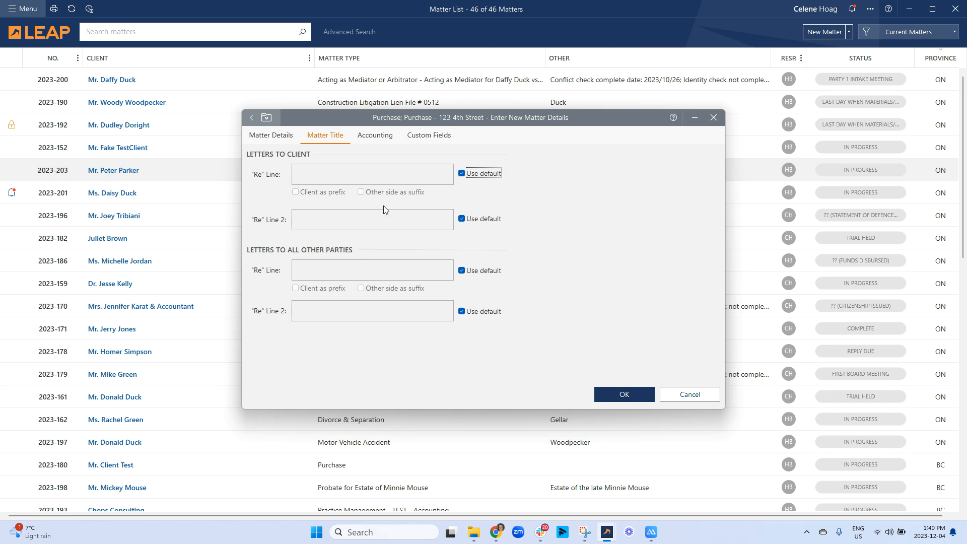
pyautogui.click(375, 135)
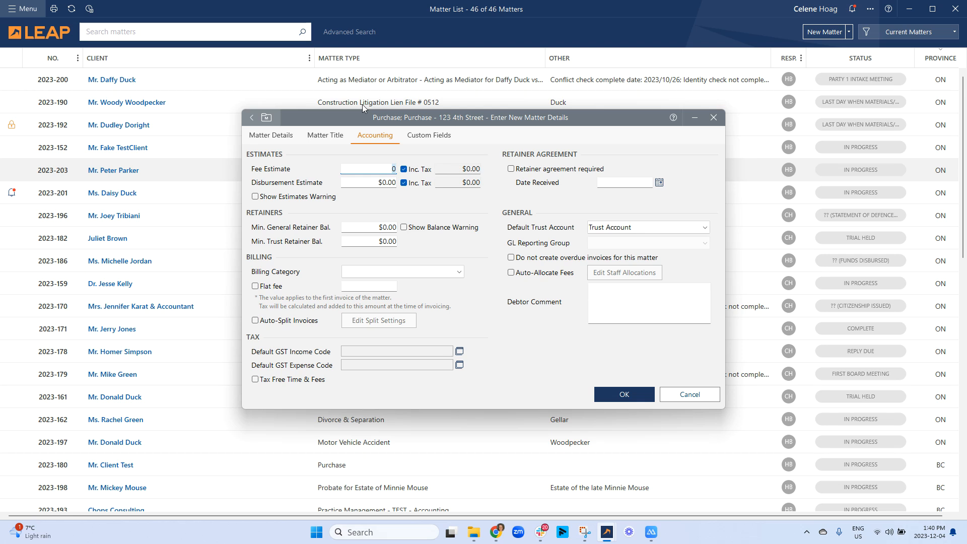
# - Enter a 5000 fee estimate, turn on Show Estimates Warning, and toggle the tax-inclusive option
pyautogui.scroll(-1, 361, 104)
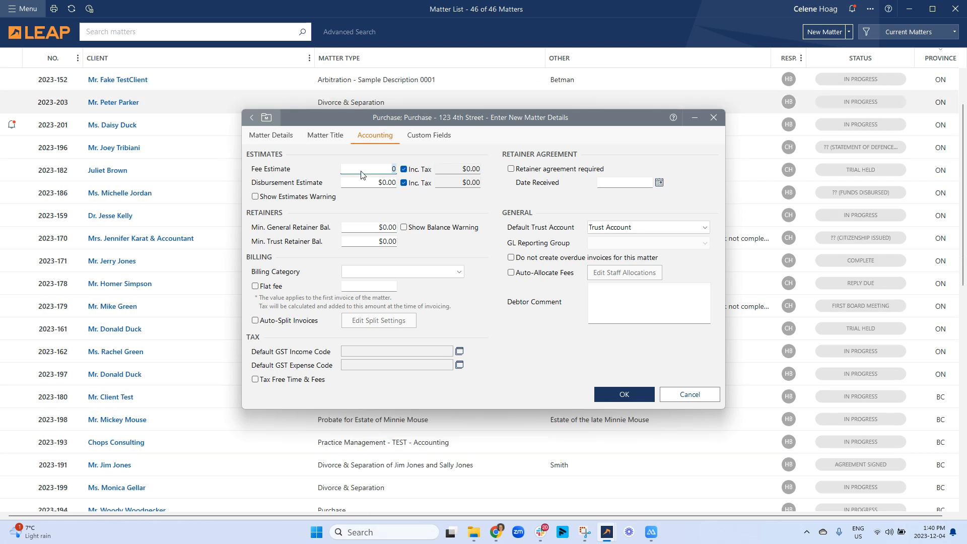
pyautogui.write('5000')
pyautogui.click(307, 197)
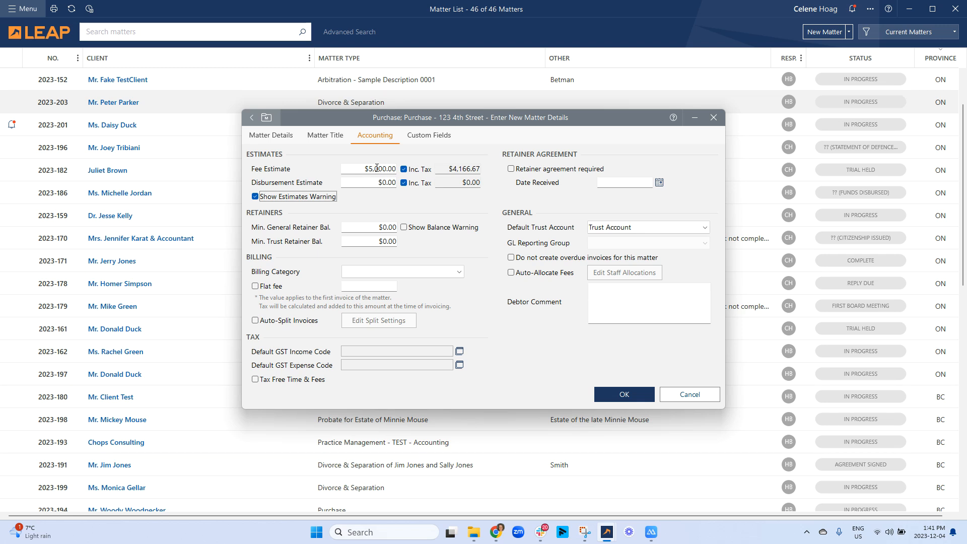
pyautogui.click(403, 169)
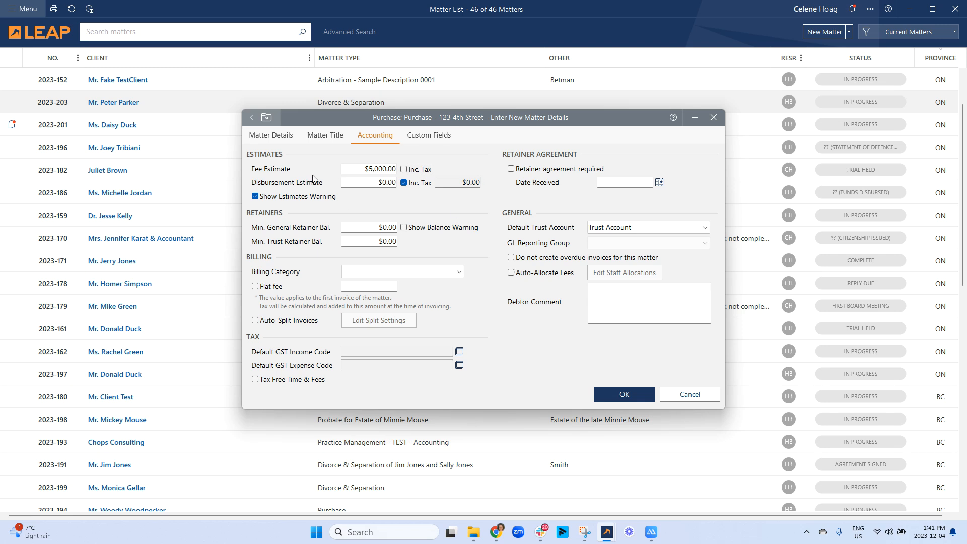
# - Turn off the estimates warning, skip Billing Category, and set a flat fee of 5000
pyautogui.click(257, 198)
pyautogui.click(404, 272)
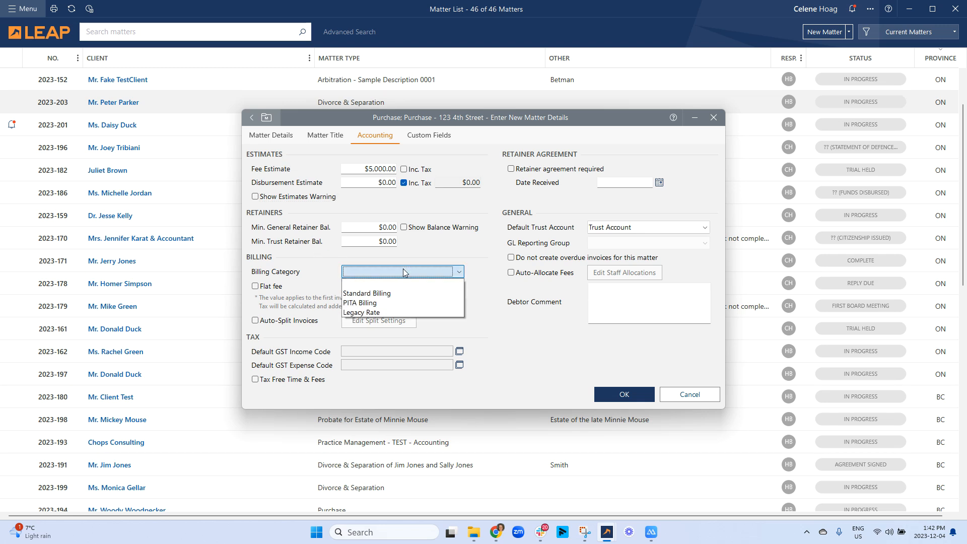
pyautogui.click(323, 267)
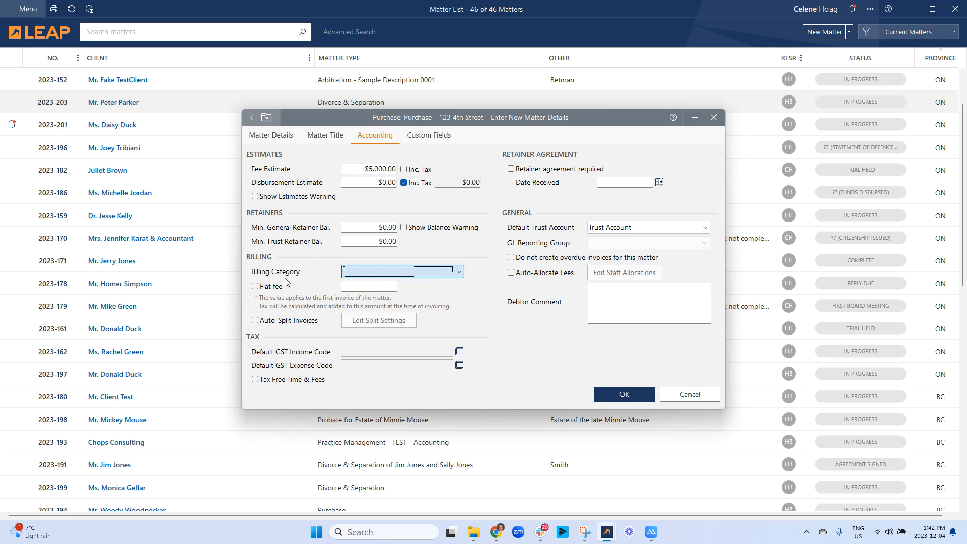
pyautogui.click(255, 286)
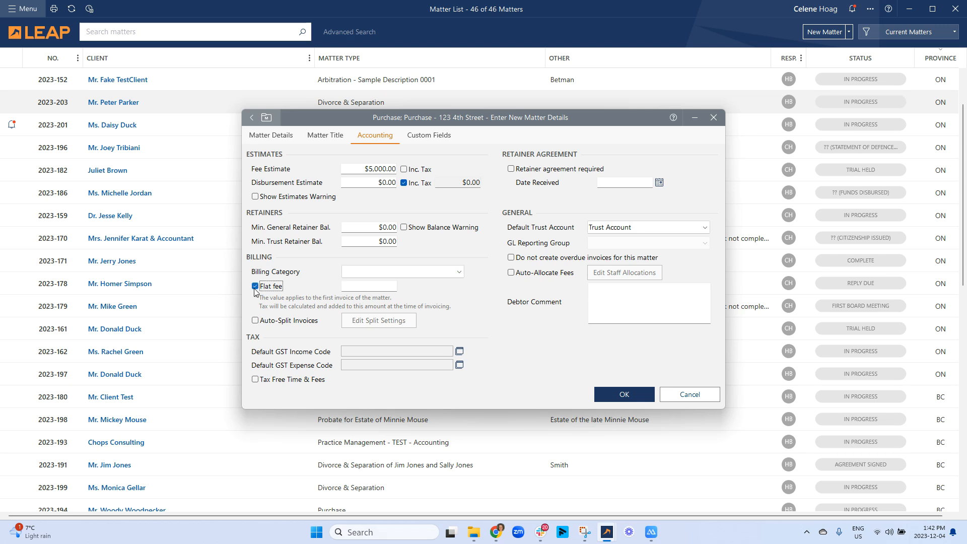
pyautogui.click(355, 286)
pyautogui.write('5000')
# - Untick Flat fee, keeping its $5,000.00 amount, and turn on Auto-Split Invoices with no split settings
pyautogui.click(256, 287)
pyautogui.click(303, 322)
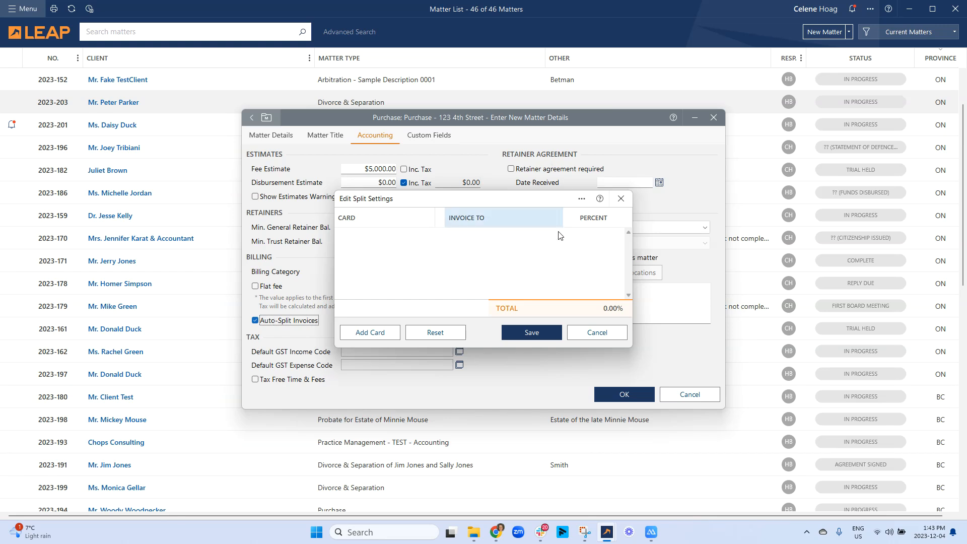
pyautogui.click(597, 333)
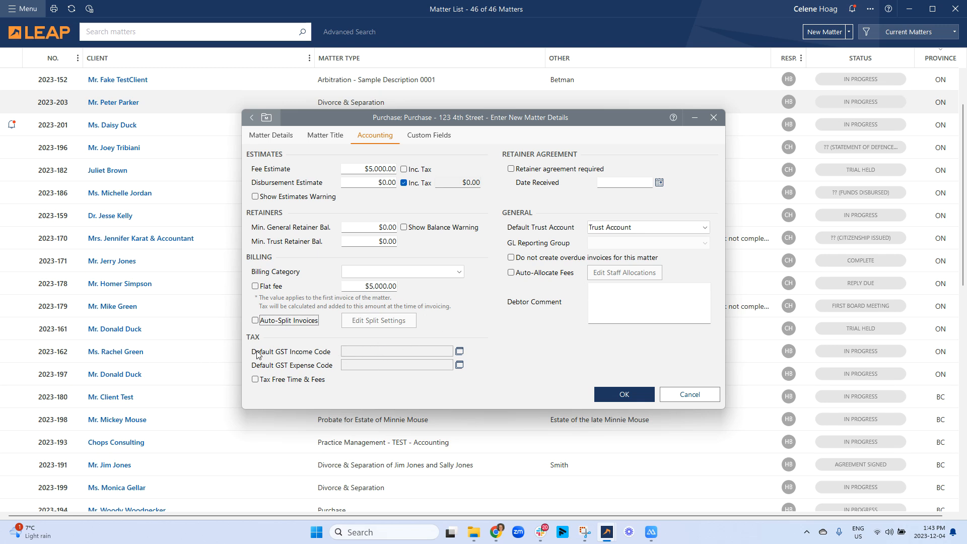
# - Set the GST income code to ON - HST on Sales and the expense code to ON - HST on Purchases
pyautogui.click(460, 351)
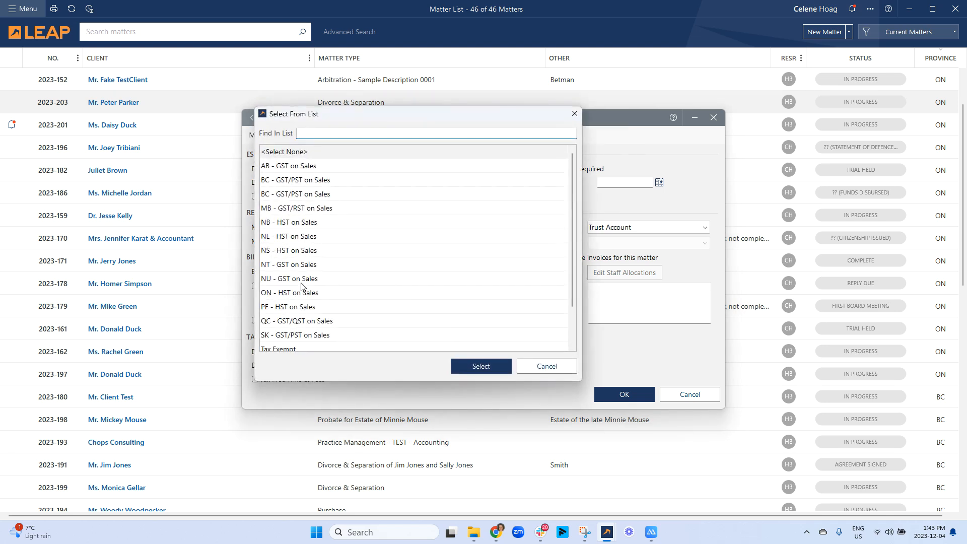
pyautogui.click(285, 295)
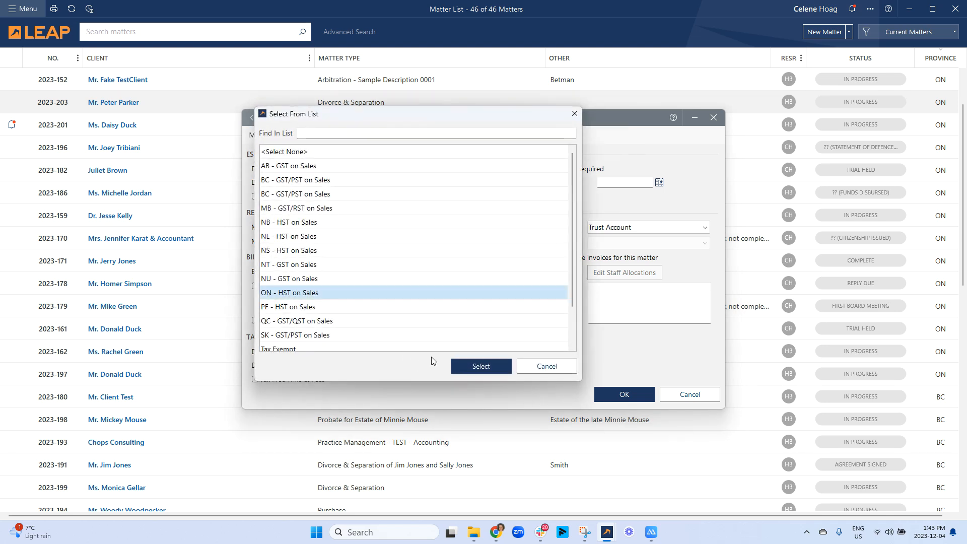
pyautogui.click(458, 366)
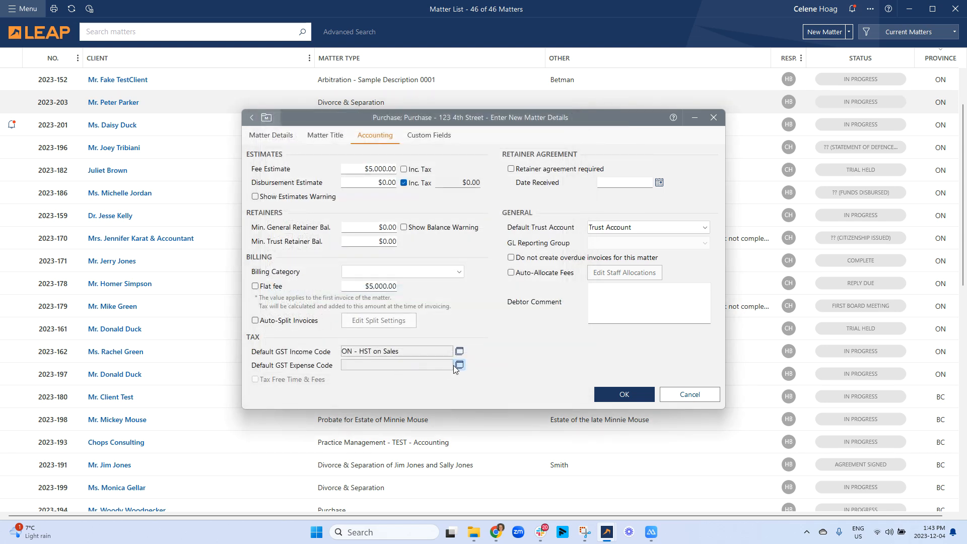
pyautogui.click(459, 365)
pyautogui.click(311, 294)
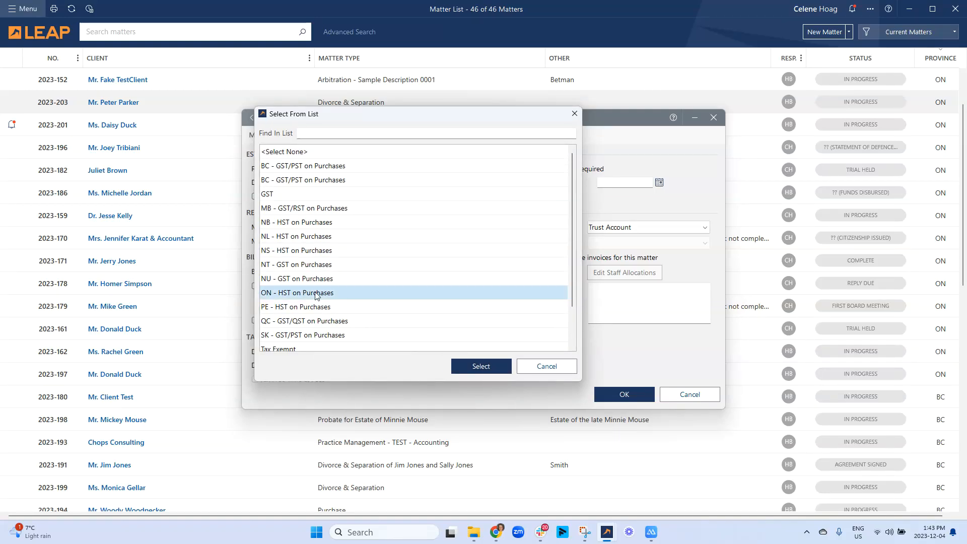
pyautogui.click(458, 368)
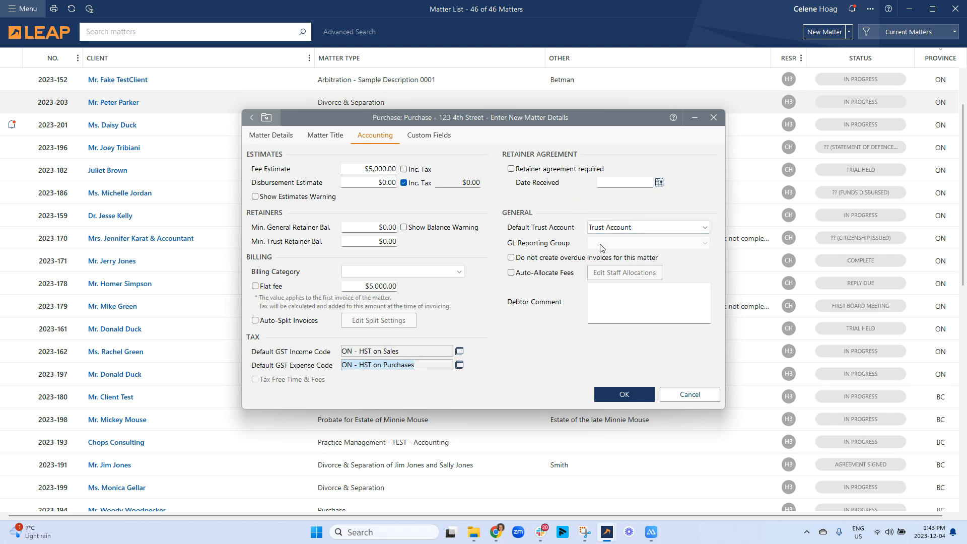
# - Keep Trust Account as the matter's default trust account and bring up the Custom Fields list
pyautogui.click(608, 228)
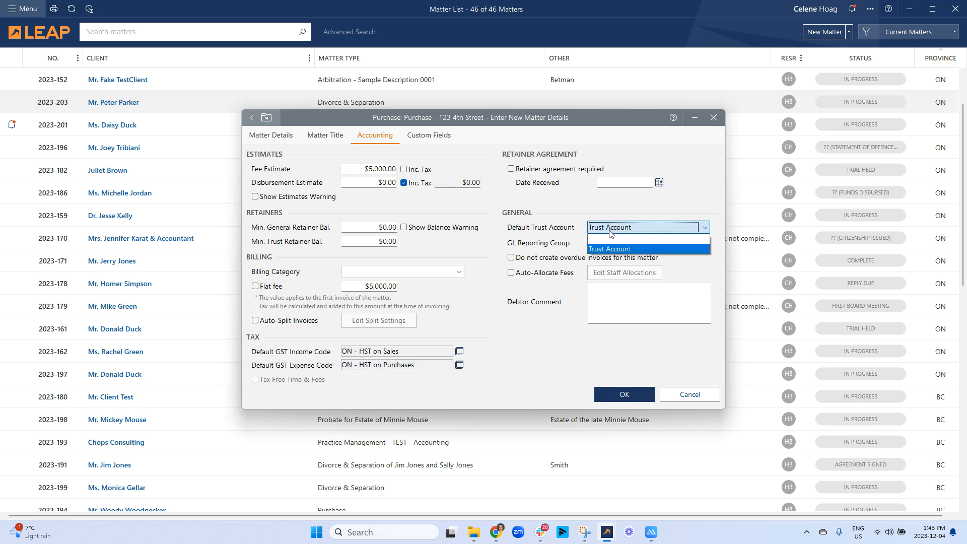
pyautogui.click(572, 252)
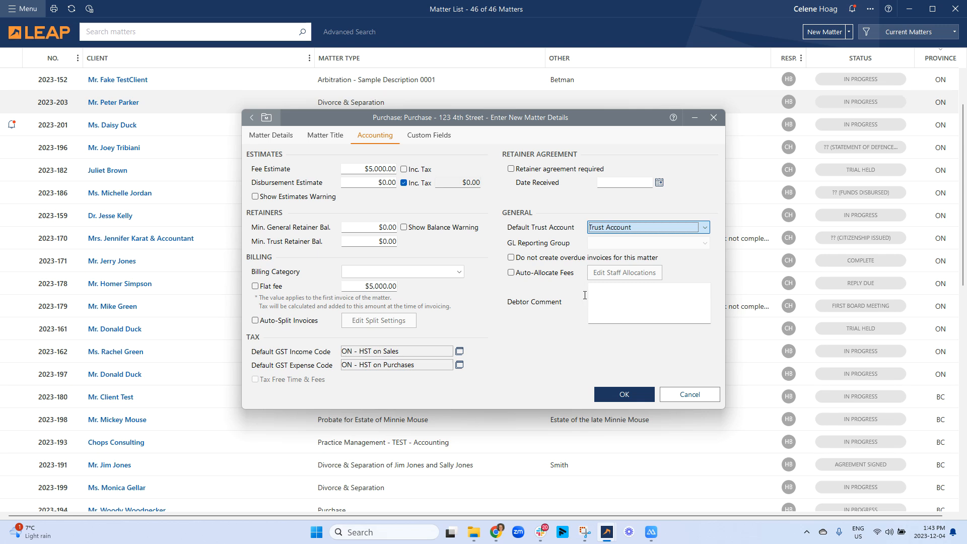
pyautogui.click(443, 139)
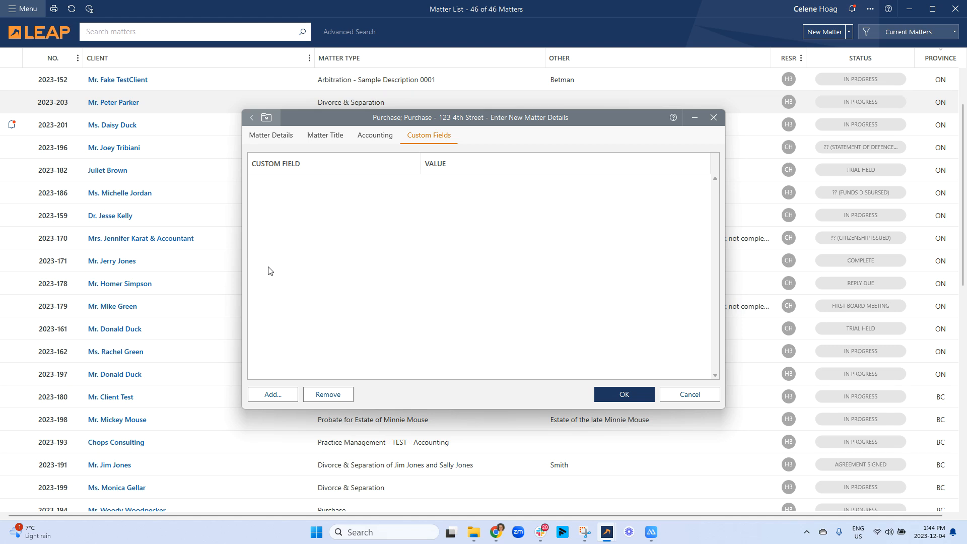
# - Add the Preffered contact method custom field to the matter and set its value to Email
pyautogui.click(262, 397)
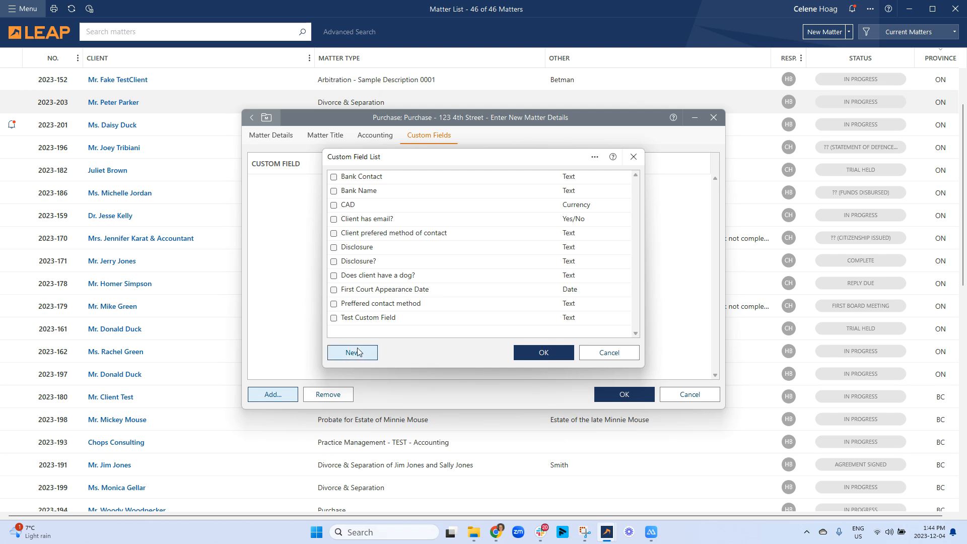
pyautogui.click(367, 304)
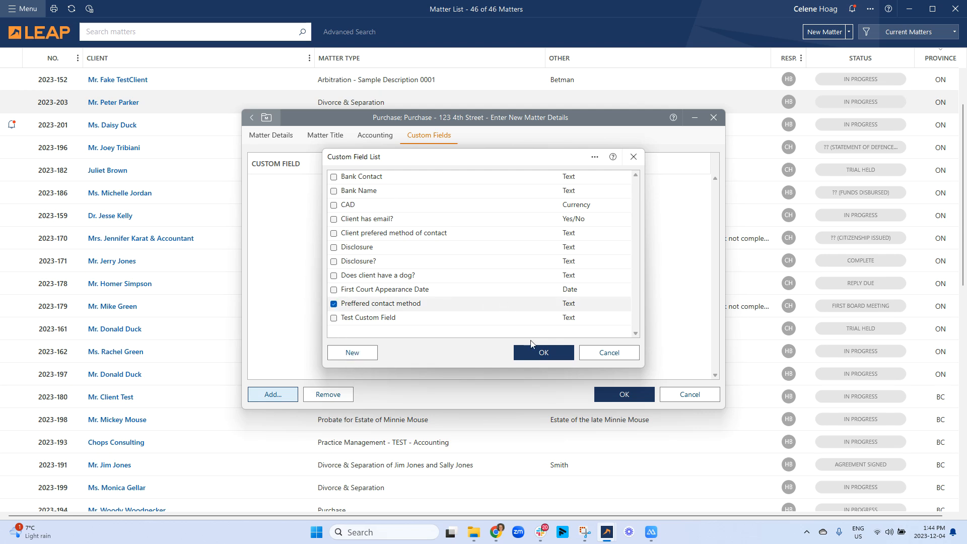
pyautogui.click(538, 353)
pyautogui.click(435, 179)
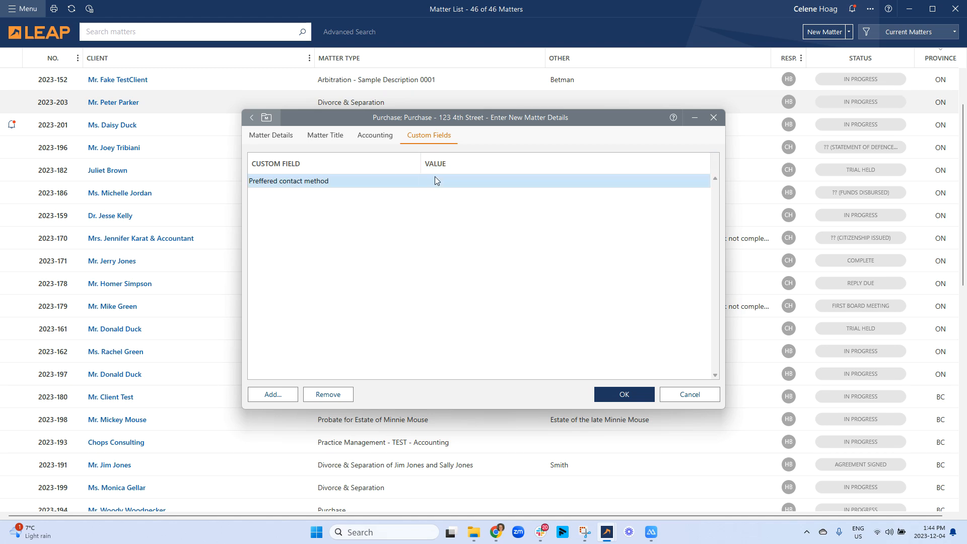
pyautogui.write('Emali')
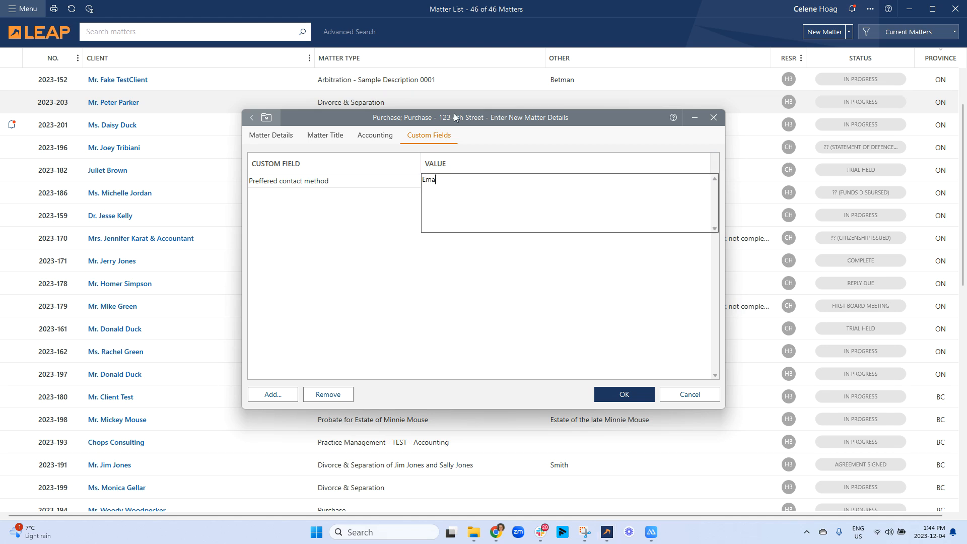
pyautogui.press('BackSpace')
pyautogui.press('BackSpace')
pyautogui.write('o;')
pyautogui.press('BackSpace')
pyautogui.write('il')
pyautogui.click(488, 285)
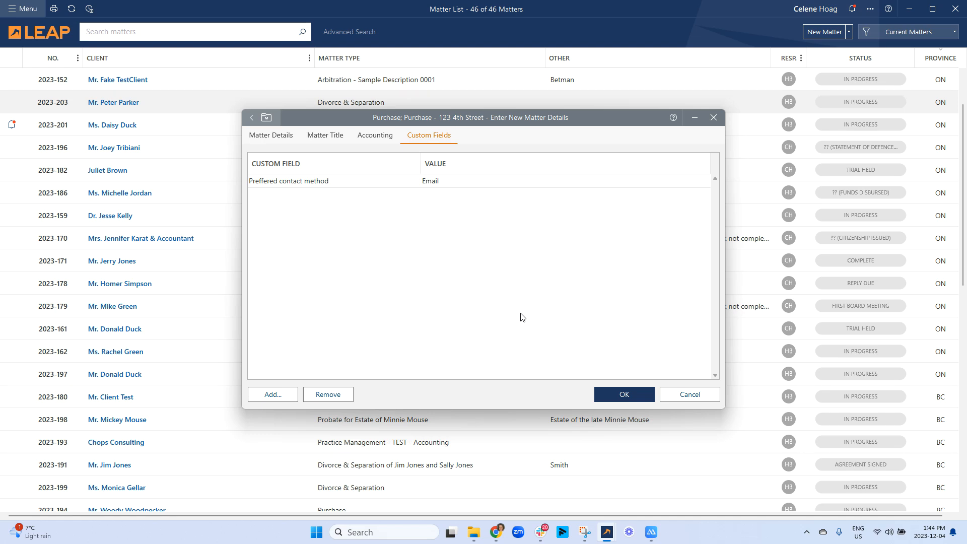
# - Save the matter details and start a People client card with the title Mrs
pyautogui.click(637, 395)
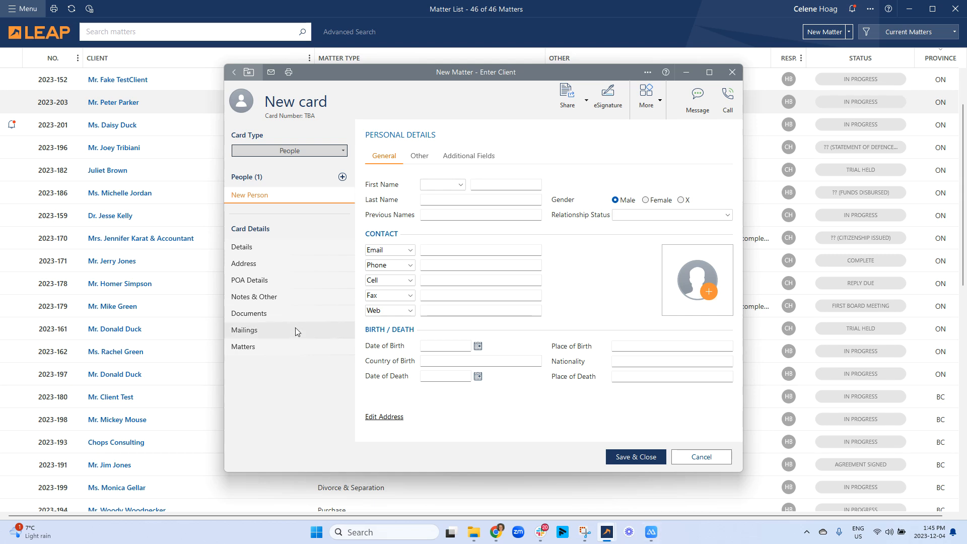
pyautogui.click(295, 153)
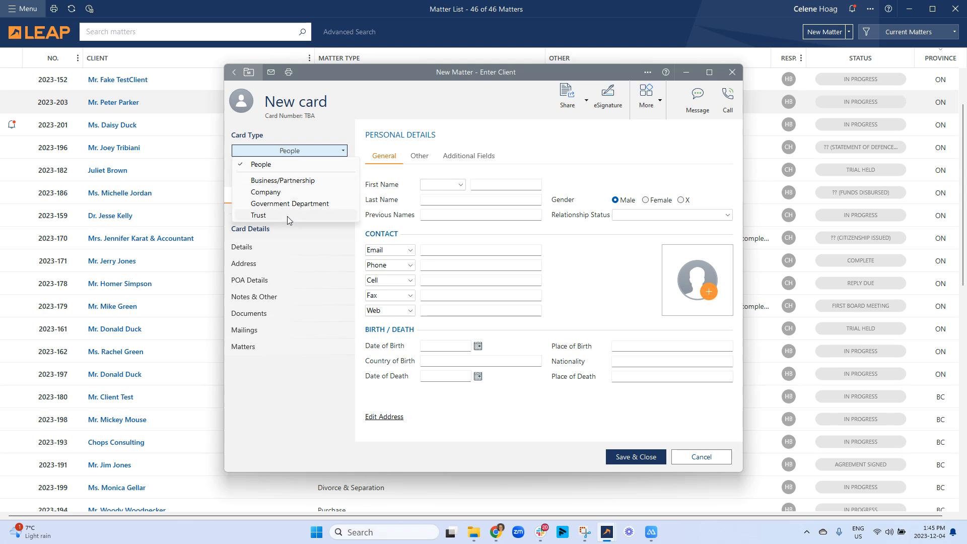
pyautogui.click(276, 166)
pyautogui.click(442, 185)
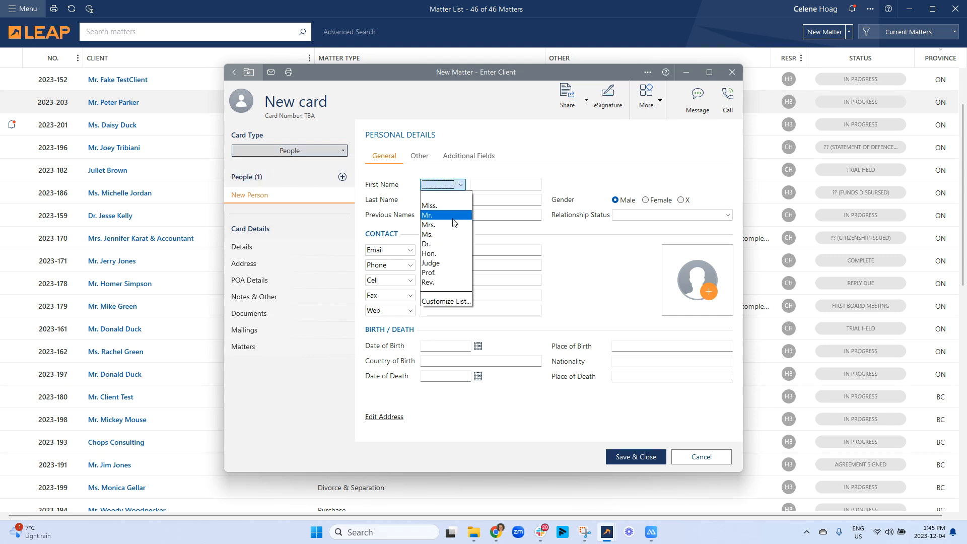
pyautogui.click(446, 225)
# - Enter the client's first and last names, leaving Relationship Status unselected
pyautogui.click(499, 181)
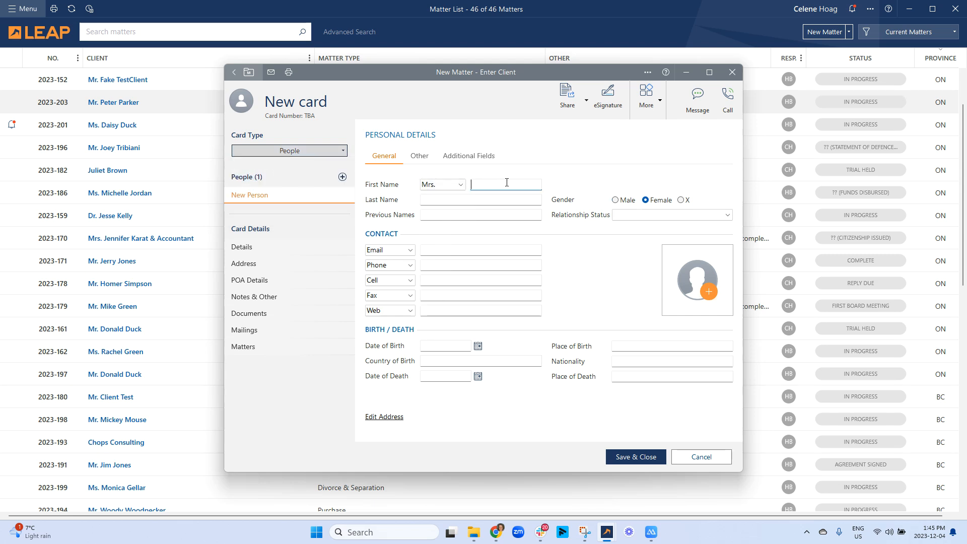
pyautogui.press('Tab')
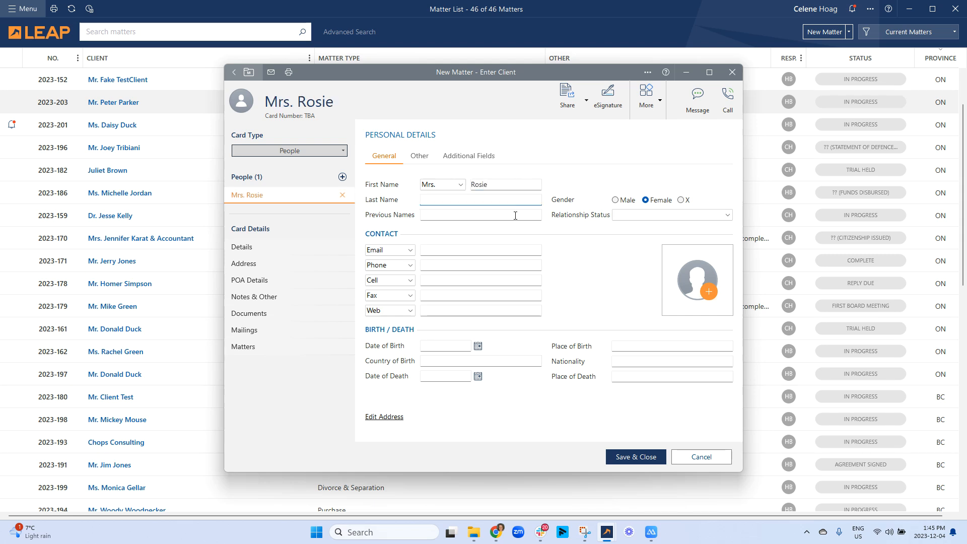
pyautogui.click(640, 215)
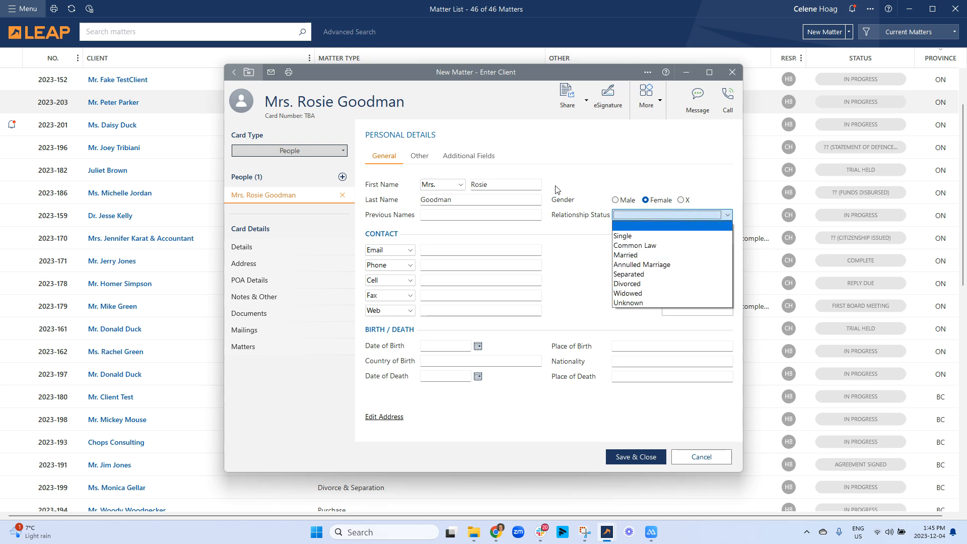
pyautogui.click(414, 236)
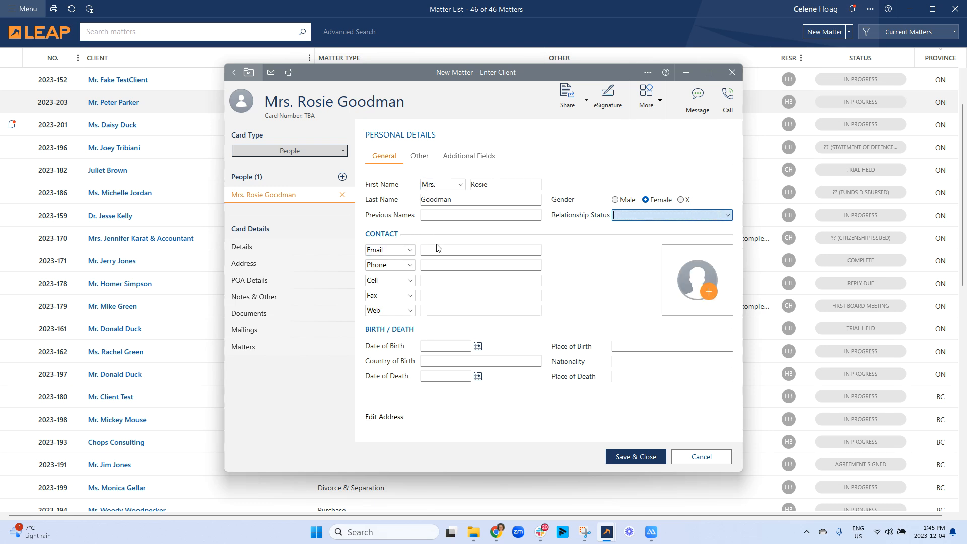
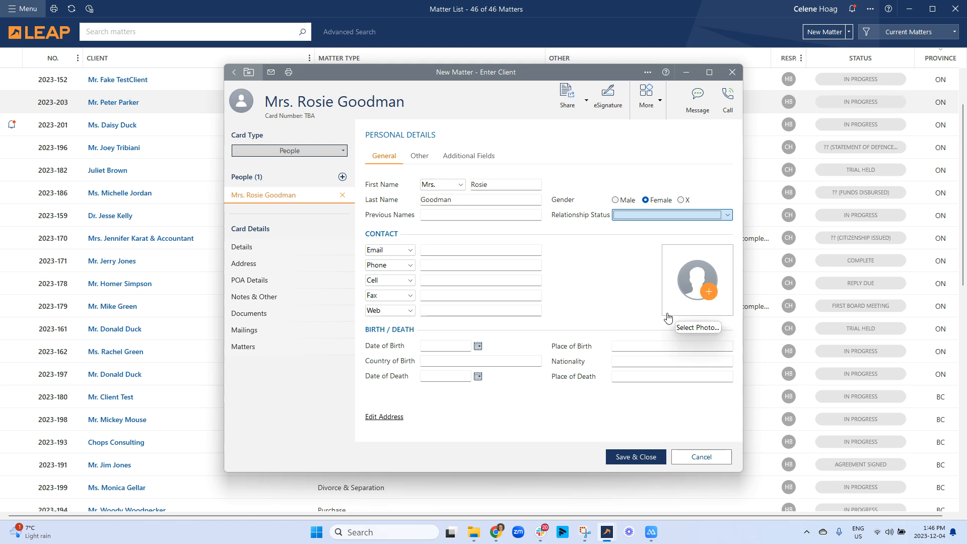
# - Review the client's Other and Additional Fields tabs, then bring up the Details section
pyautogui.click(420, 156)
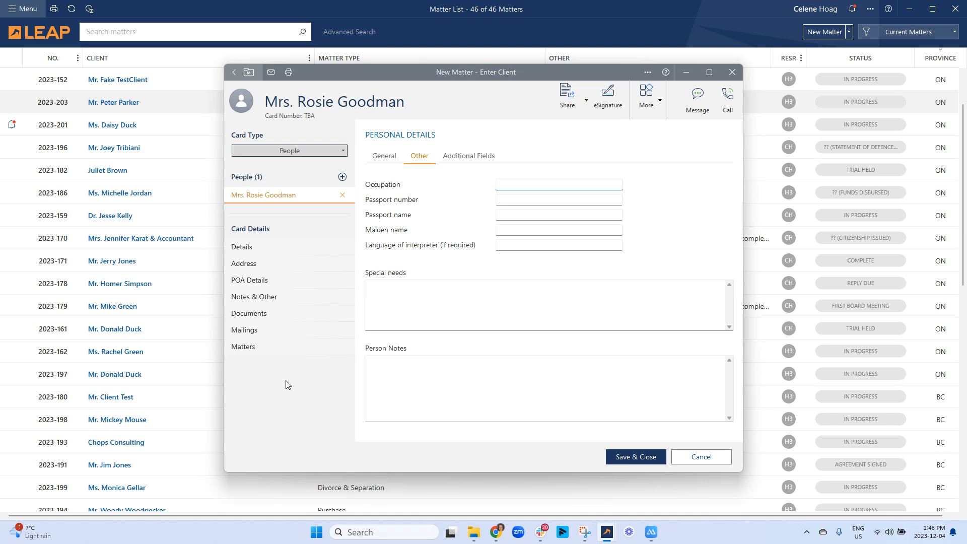
pyautogui.click(459, 154)
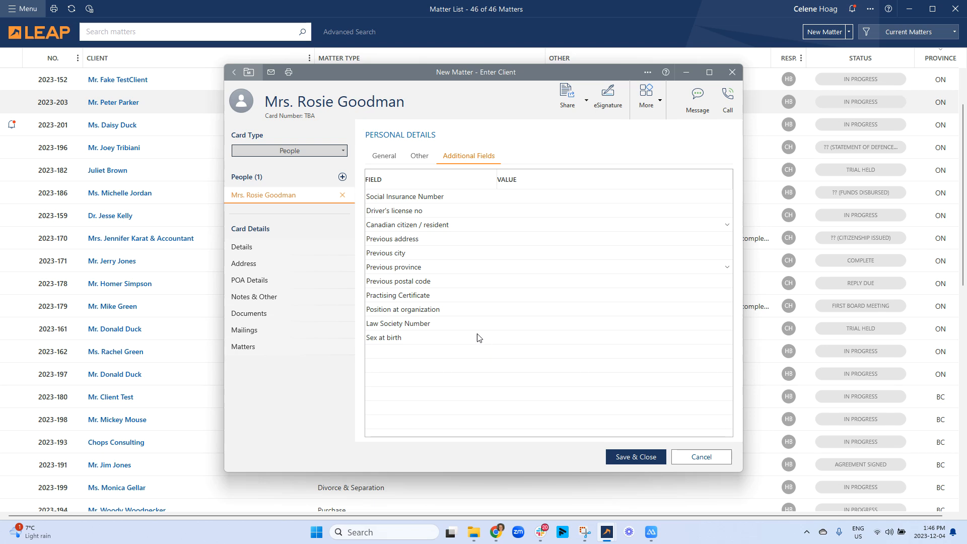
pyautogui.click(292, 246)
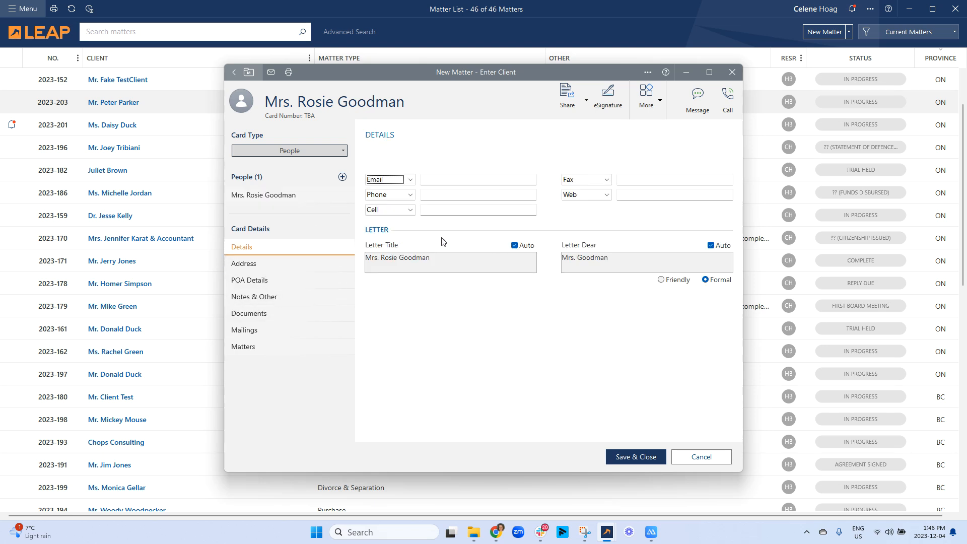
# - Try the Friendly and manual Letter Dear options, leaving the salutation automatic and Formal
pyautogui.click(673, 281)
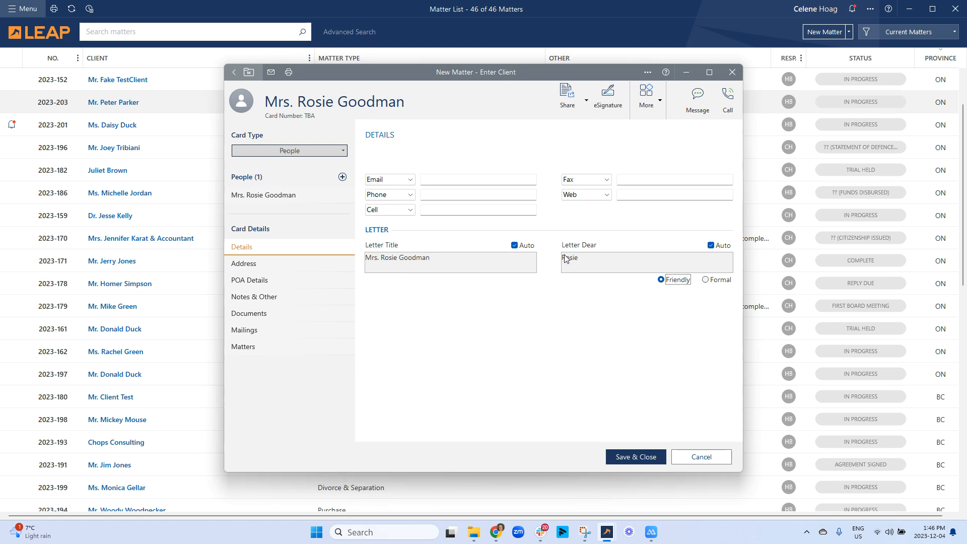
pyautogui.click(715, 279)
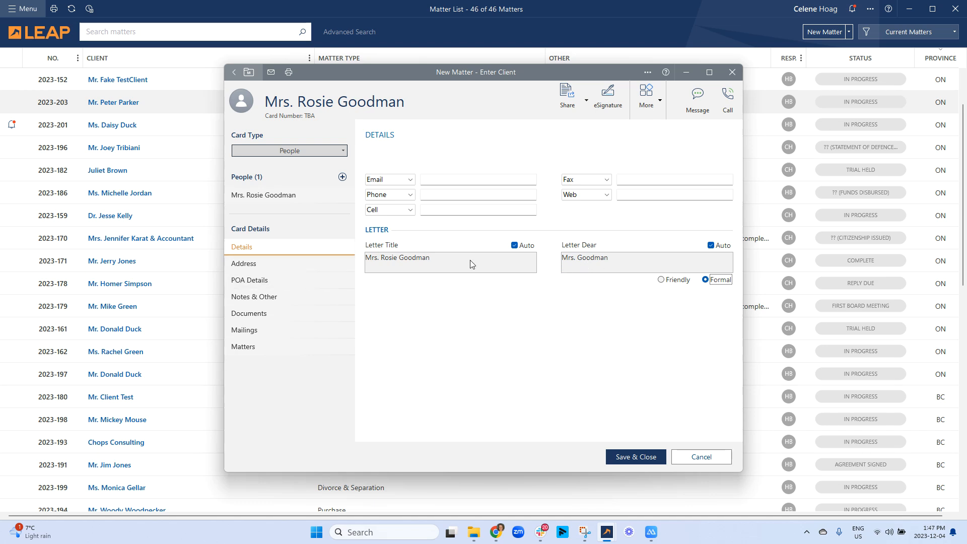
pyautogui.click(711, 246)
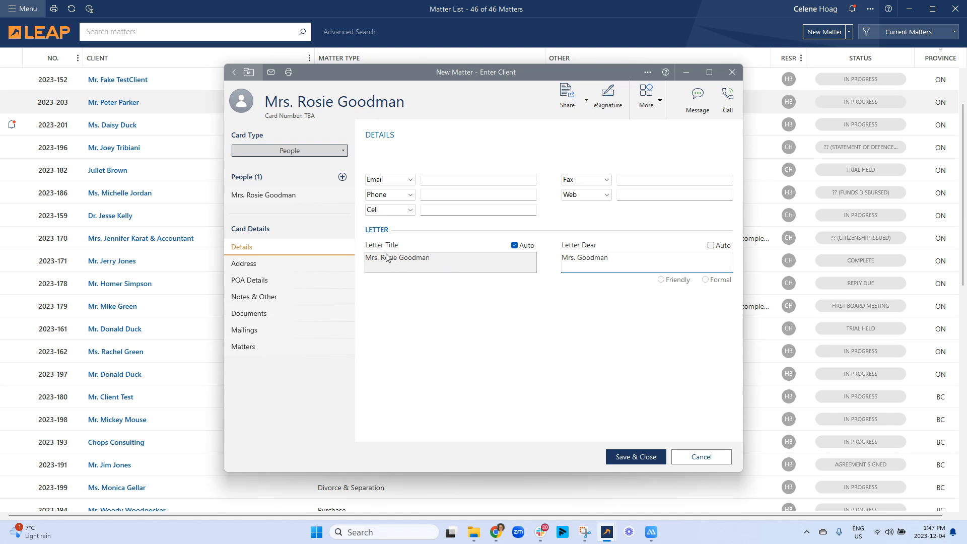
pyautogui.click(722, 245)
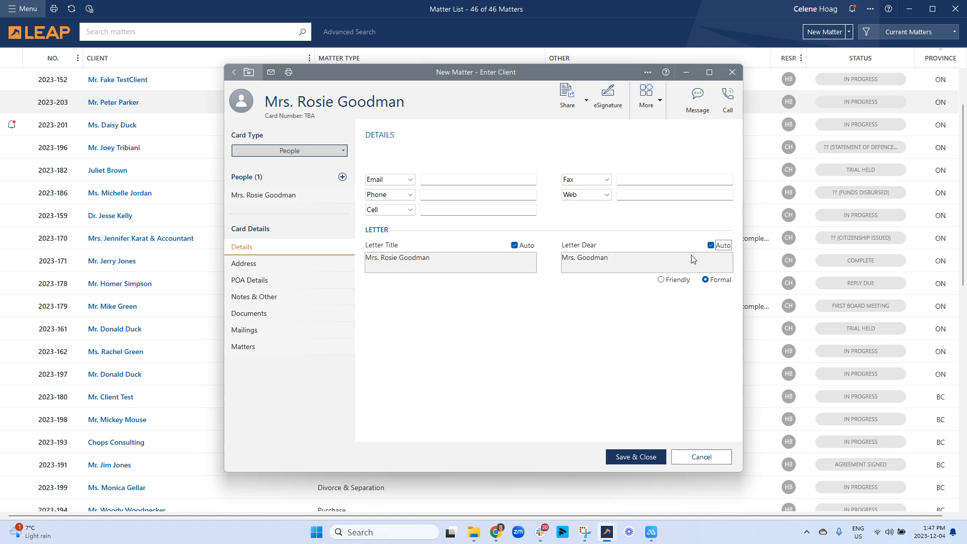
pyautogui.click(288, 268)
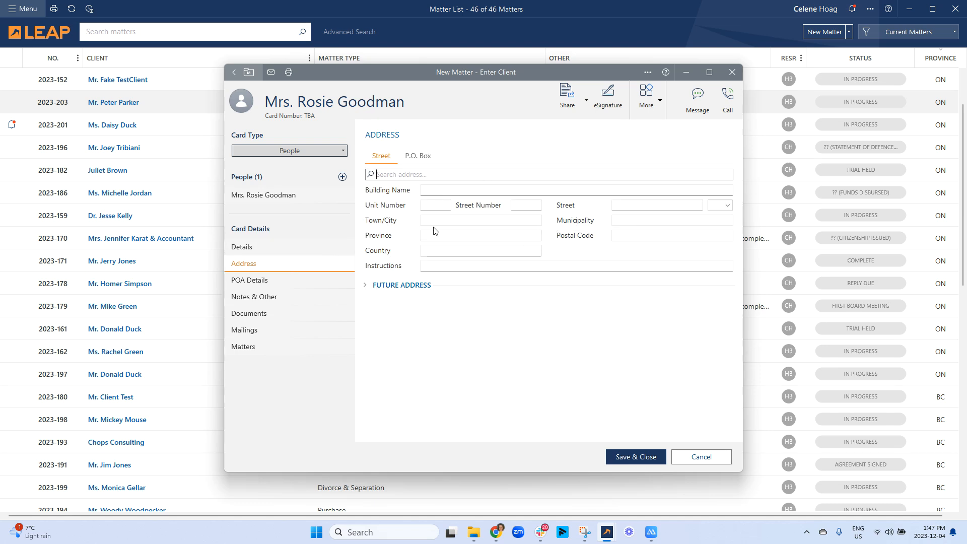
# - Enter the client's street address as 234 5th Street, correcting the misspelling
pyautogui.click(449, 190)
pyautogui.click(456, 223)
pyautogui.click(519, 207)
pyautogui.write('234')
pyautogui.press('Tab')
pyautogui.write('4')
pyautogui.press('BackSpace')
pyautogui.write('5th Streret')
pyautogui.press('Tab')
pyautogui.click(641, 207)
pyautogui.press('BackSpace')
# - Fill in town City, province ON, postal code B0B 0B0 and country Canada
pyautogui.click(424, 220)
pyautogui.write('City')
pyautogui.press('Tab')
pyautogui.press('Tab')
pyautogui.write('ON')
pyautogui.press('Tab')
pyautogui.write('B0B 0B0')
pyautogui.press('Tab')
pyautogui.write('Canada')
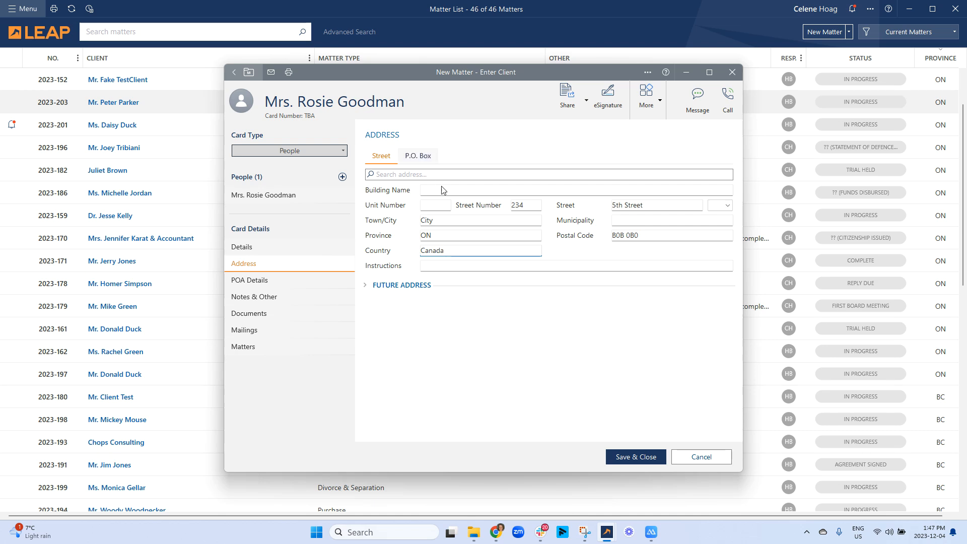
# - Add a future address at 123 4th Street
pyautogui.click(367, 286)
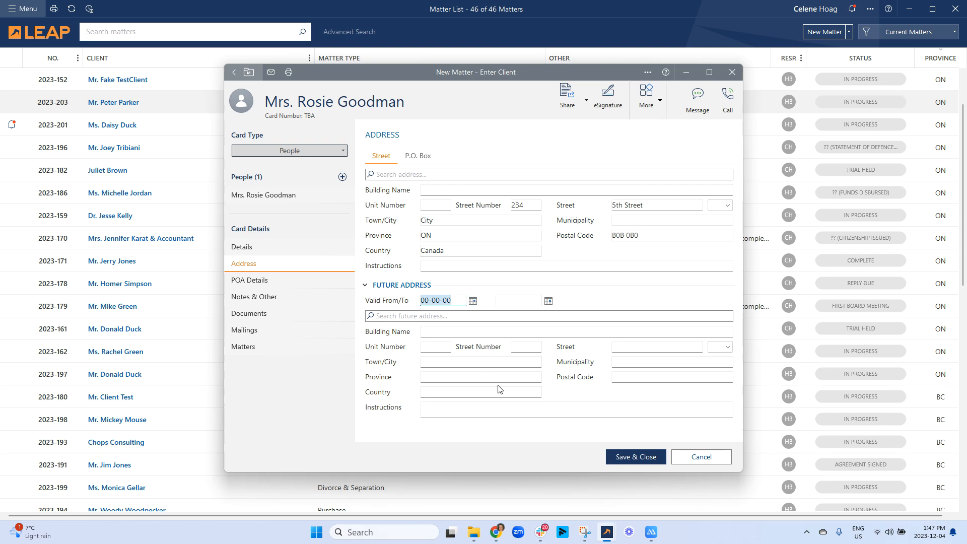
pyautogui.click(539, 349)
pyautogui.write('123')
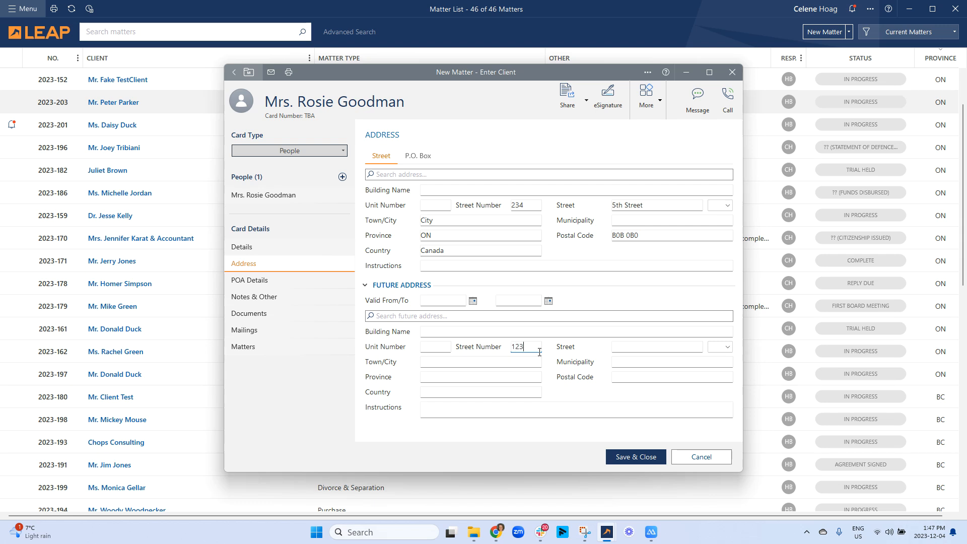
pyautogui.press('Tab')
pyautogui.write('4th Street')
# - Set the future address Valid From date to 2024-01-01, leaving the end date blank
pyautogui.click(444, 301)
pyautogui.click(473, 302)
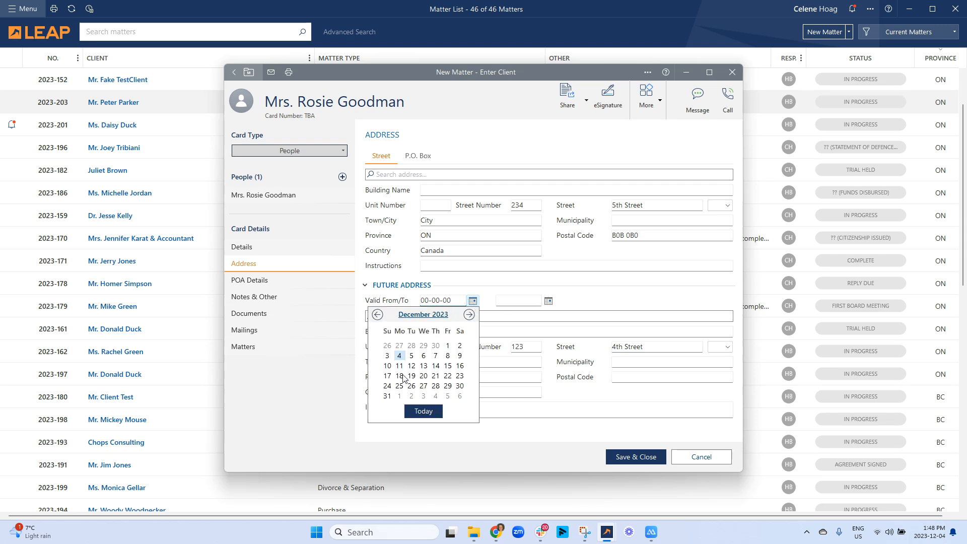
pyautogui.click(400, 397)
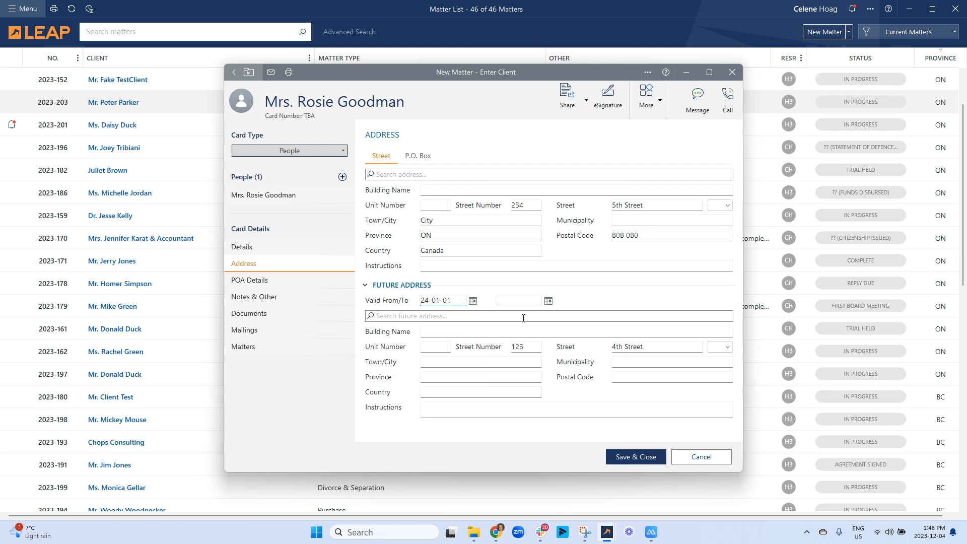
pyautogui.click(535, 305)
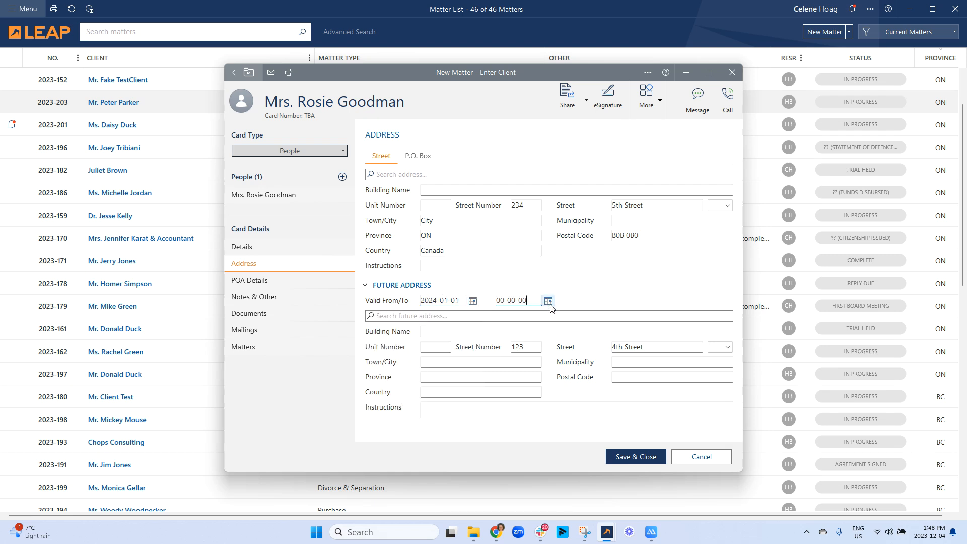
pyautogui.click(549, 302)
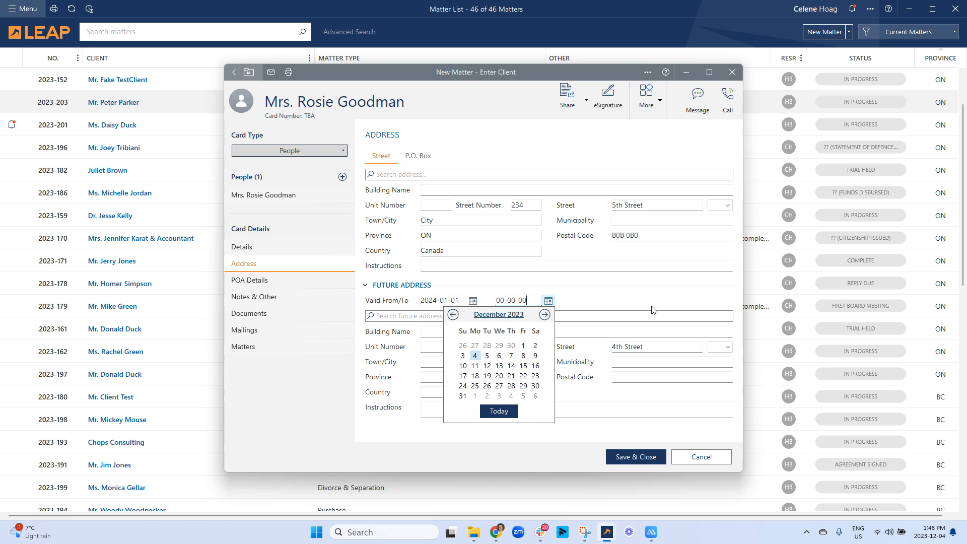
pyautogui.click(640, 314)
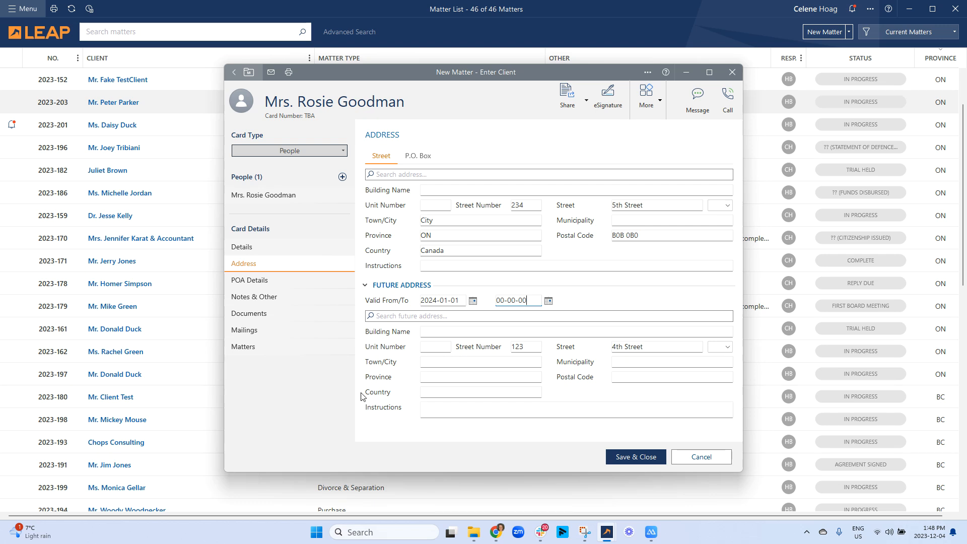
pyautogui.click(270, 288)
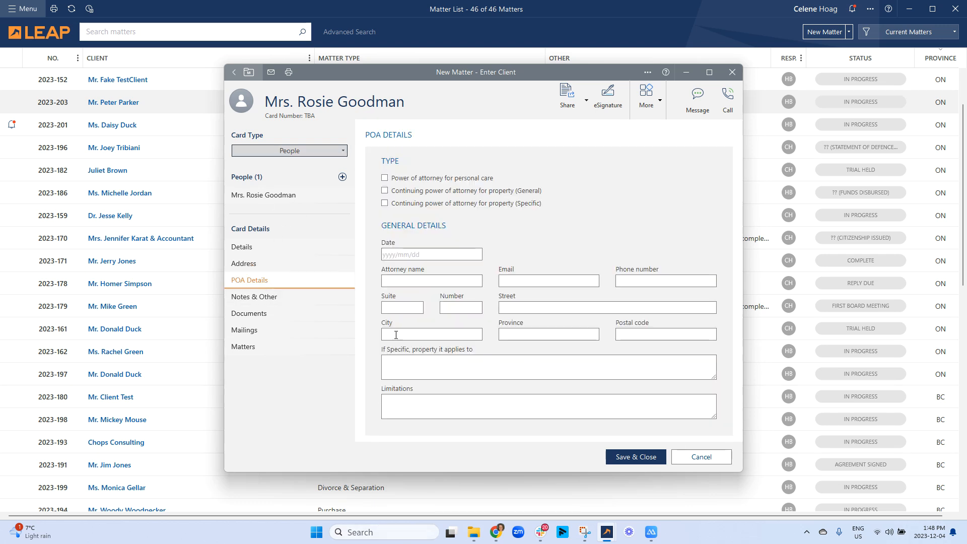
# - Review the client's Notes & Other, Documents, Mailings and Matters sections and the More menu
pyautogui.click(292, 303)
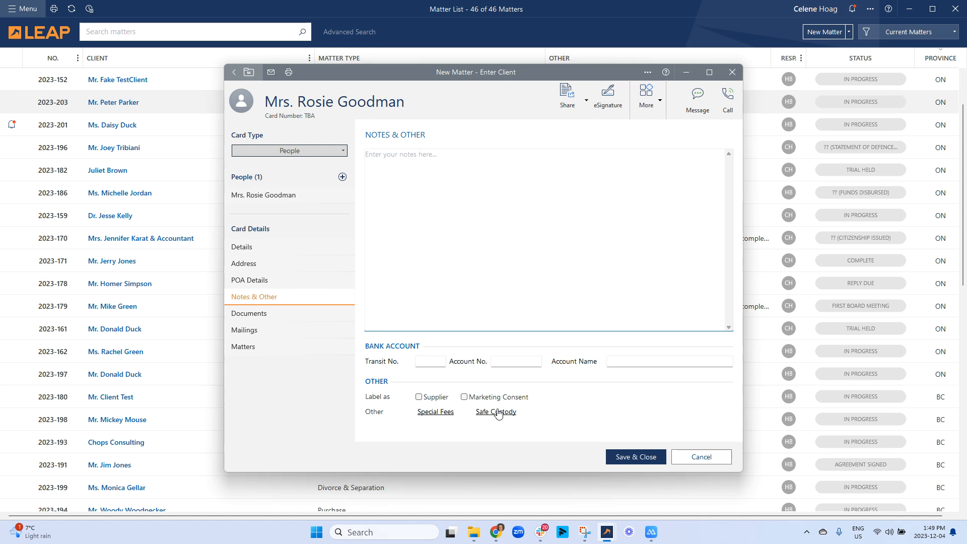
pyautogui.click(266, 315)
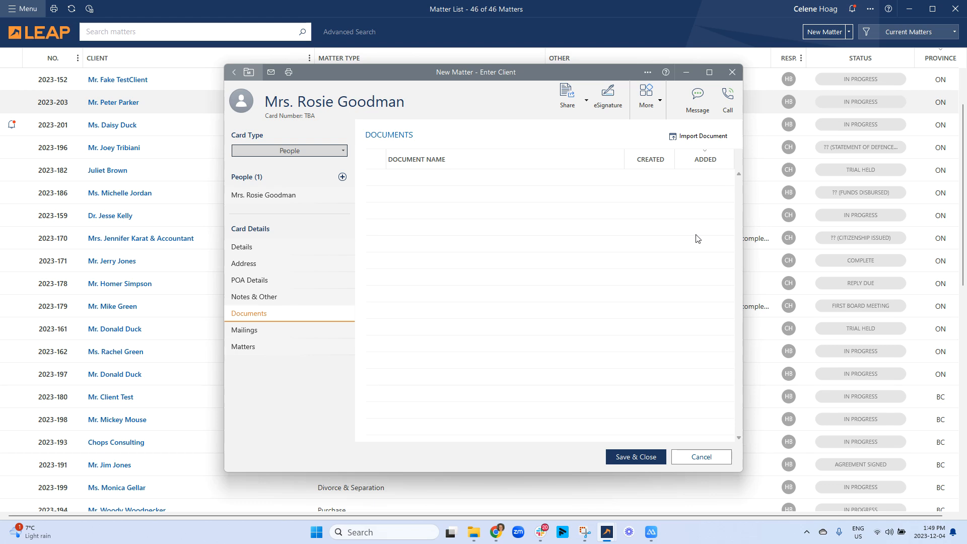
pyautogui.click(270, 335)
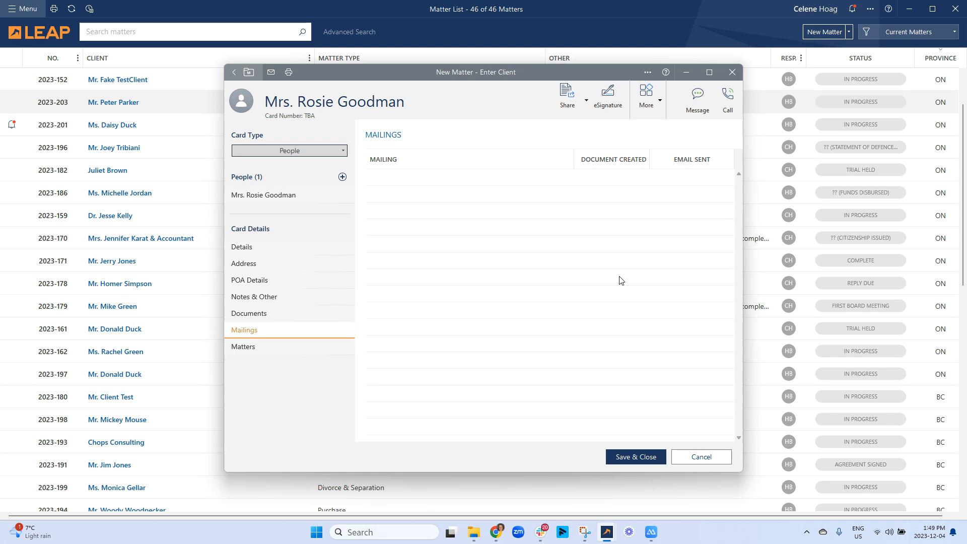
pyautogui.click(309, 346)
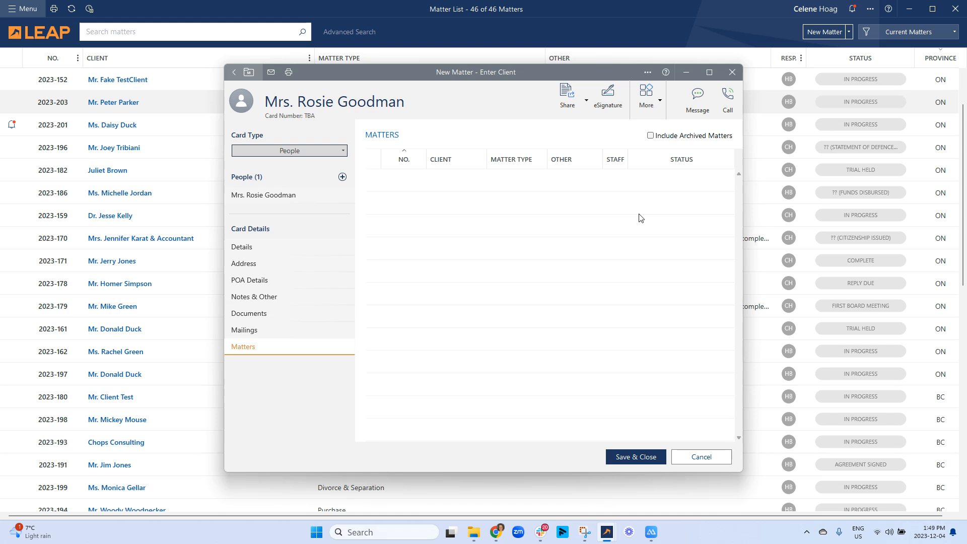
pyautogui.click(661, 99)
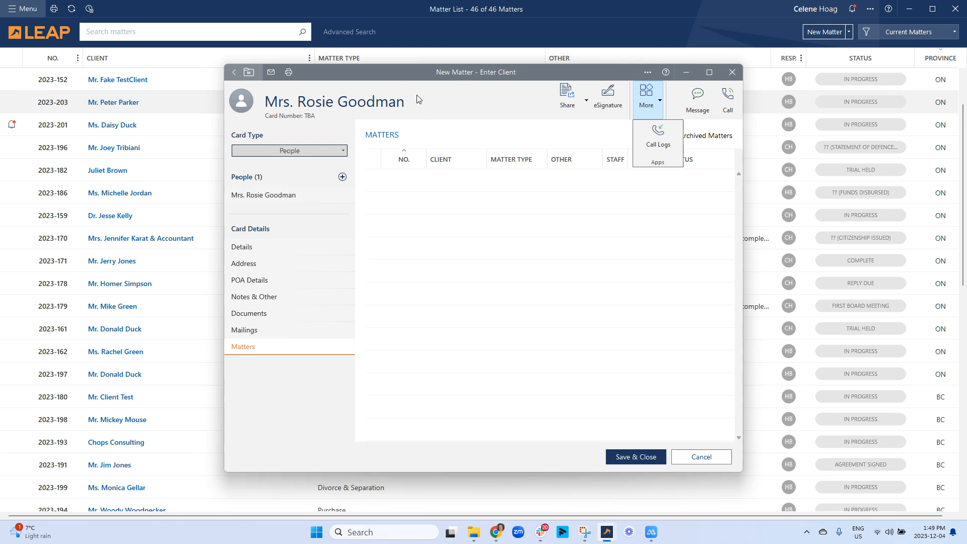
pyautogui.click(397, 100)
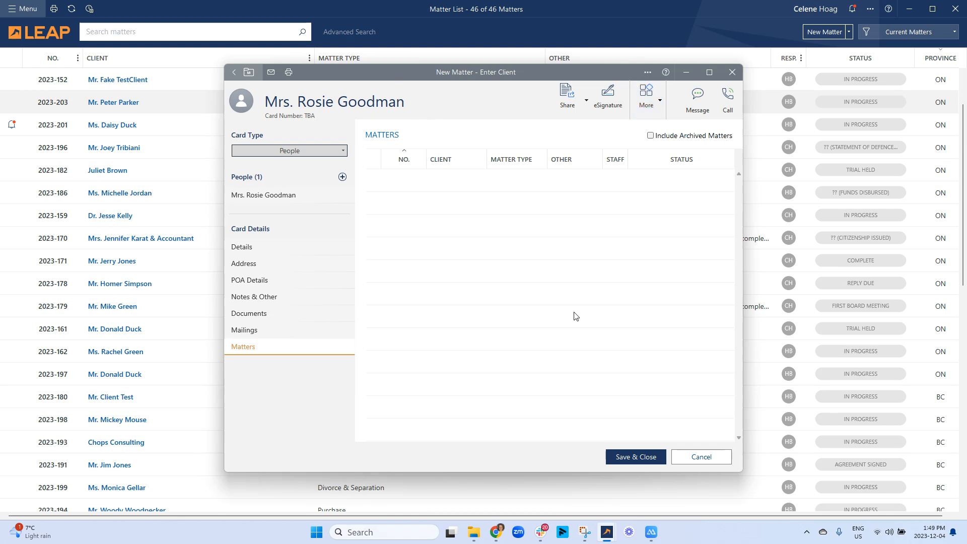
# - Save and close the client card to open the Purchase - 123 4th Street matter
pyautogui.click(637, 457)
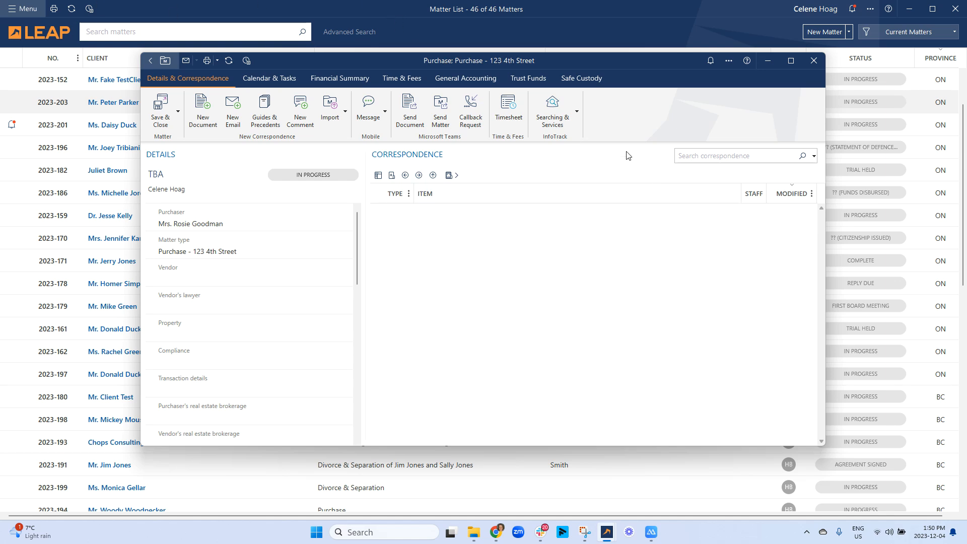
# - Start a new card from the main menu and change its type to Company
pyautogui.click(14, 10)
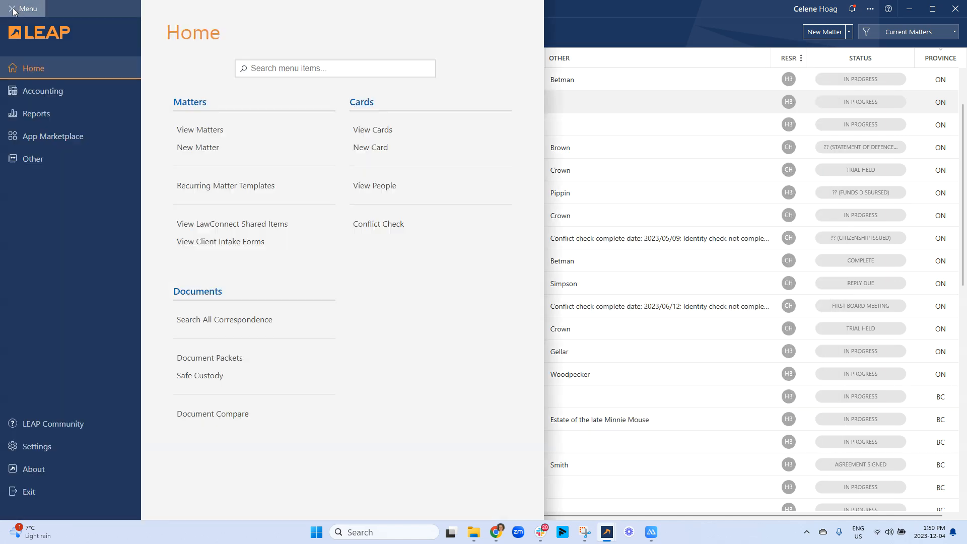
pyautogui.click(378, 146)
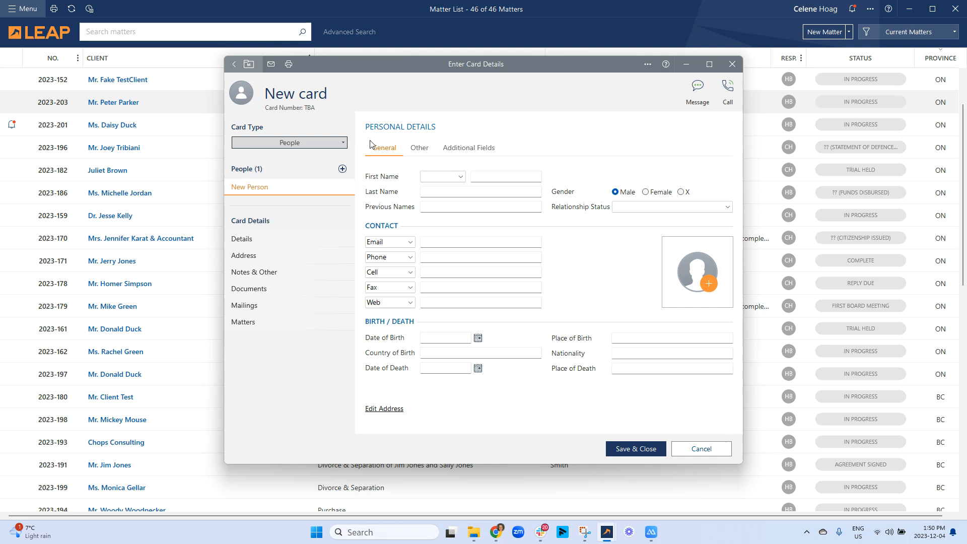
pyautogui.click(330, 144)
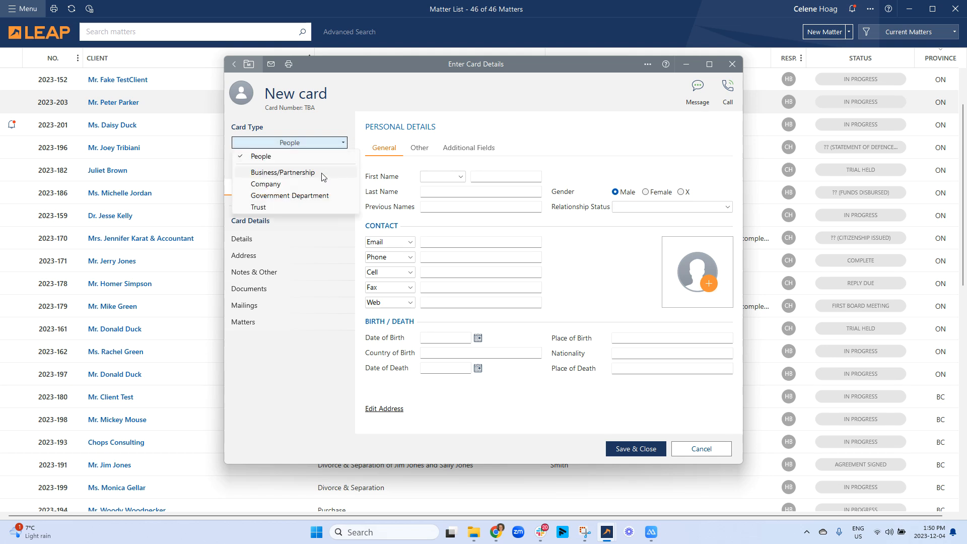
pyautogui.click(276, 185)
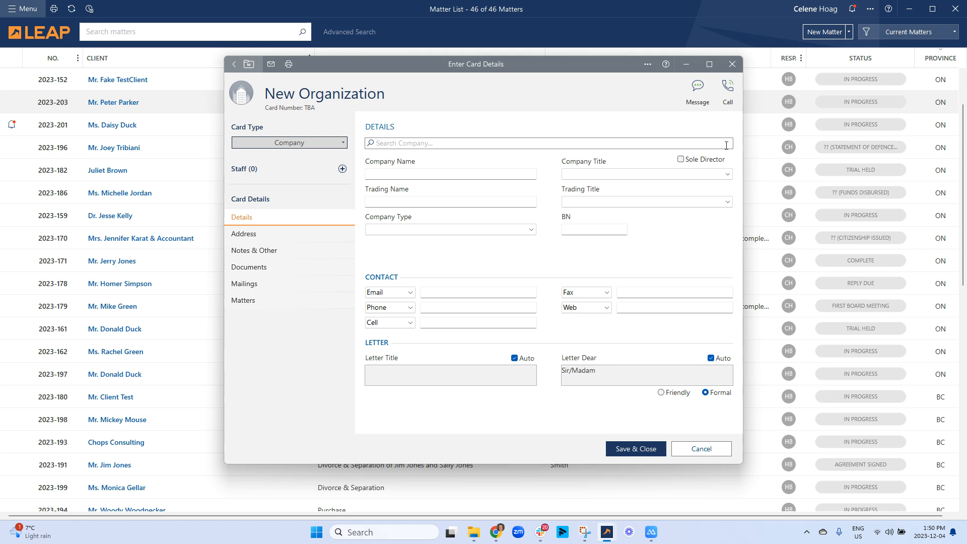
pyautogui.write('walmart')
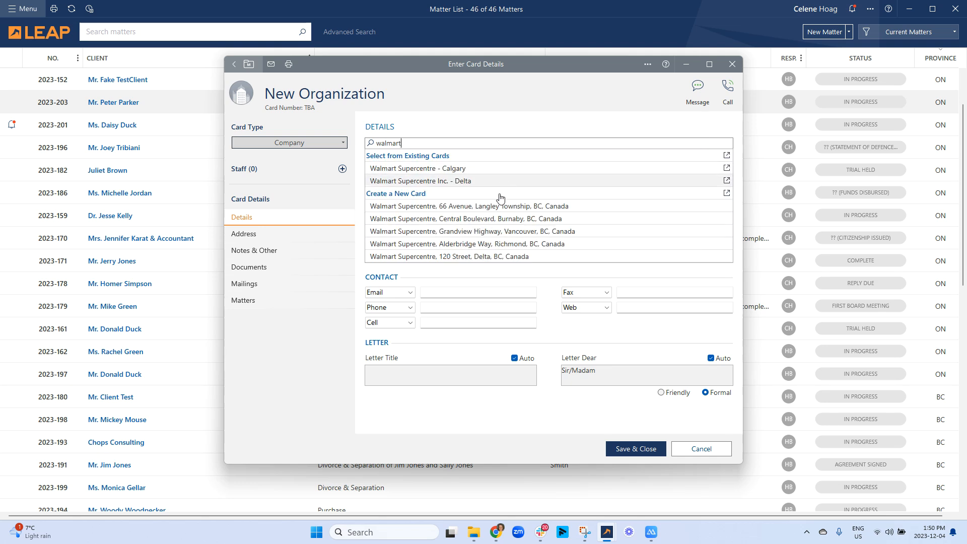
# - Name the company Test Company with title Inc. and company type Accounting
pyautogui.click(419, 174)
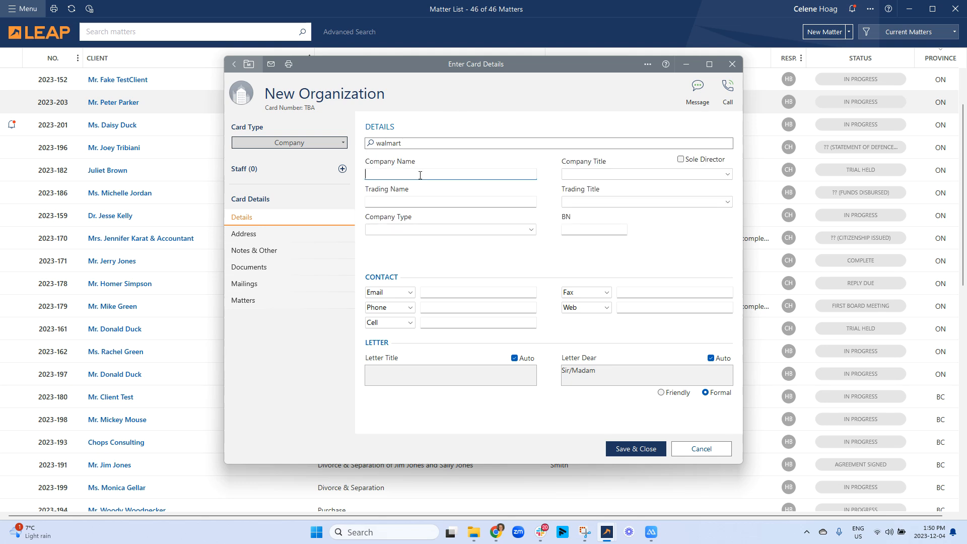
pyautogui.write('Test Company')
pyautogui.press('Tab')
pyautogui.click(588, 173)
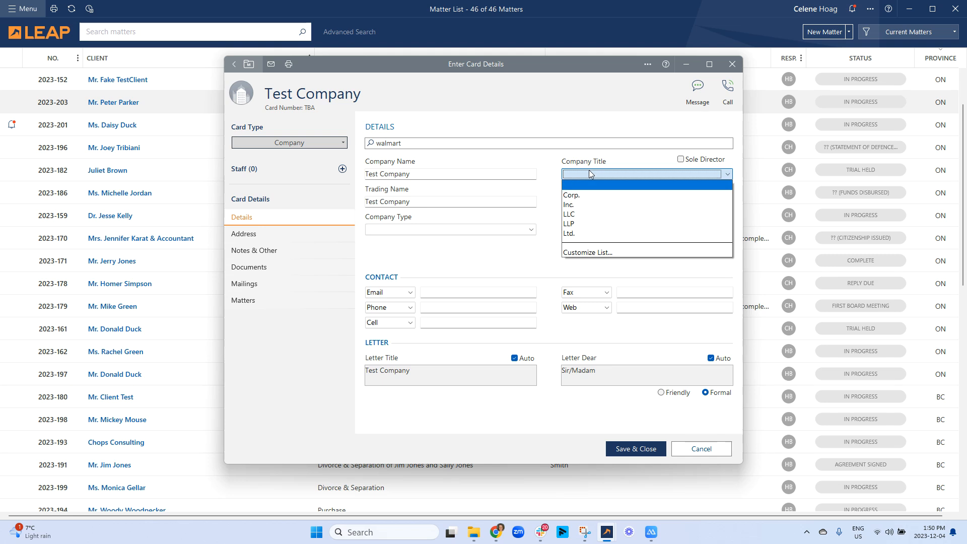
pyautogui.click(588, 204)
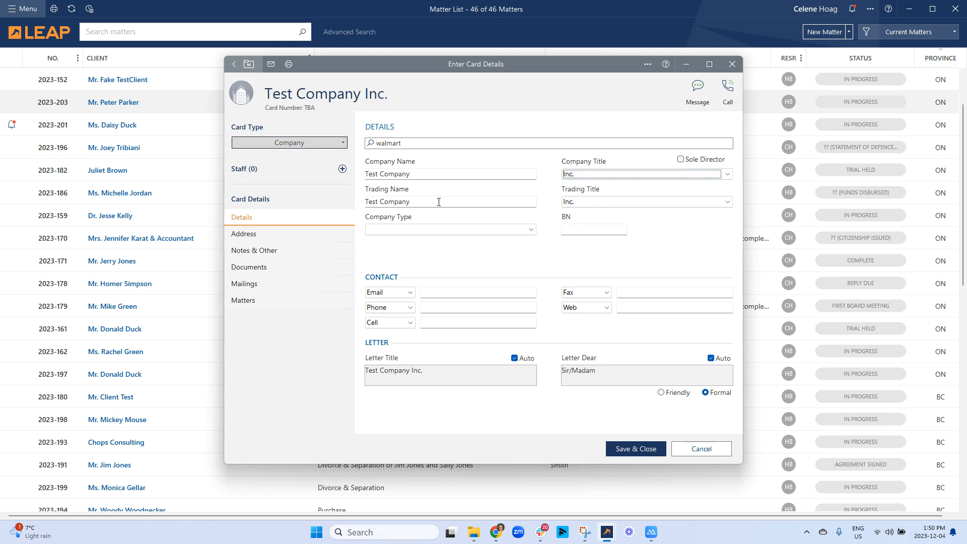
pyautogui.click(431, 229)
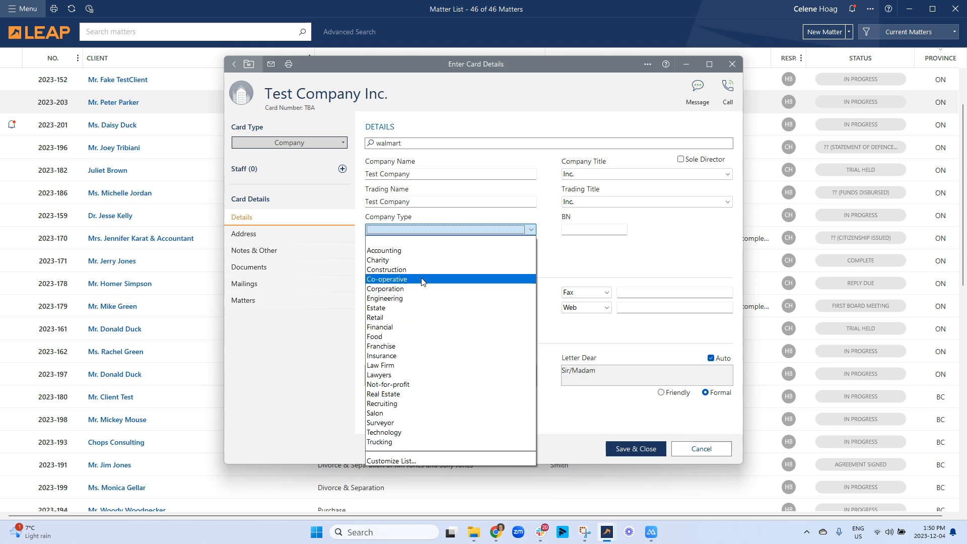
pyautogui.click(427, 251)
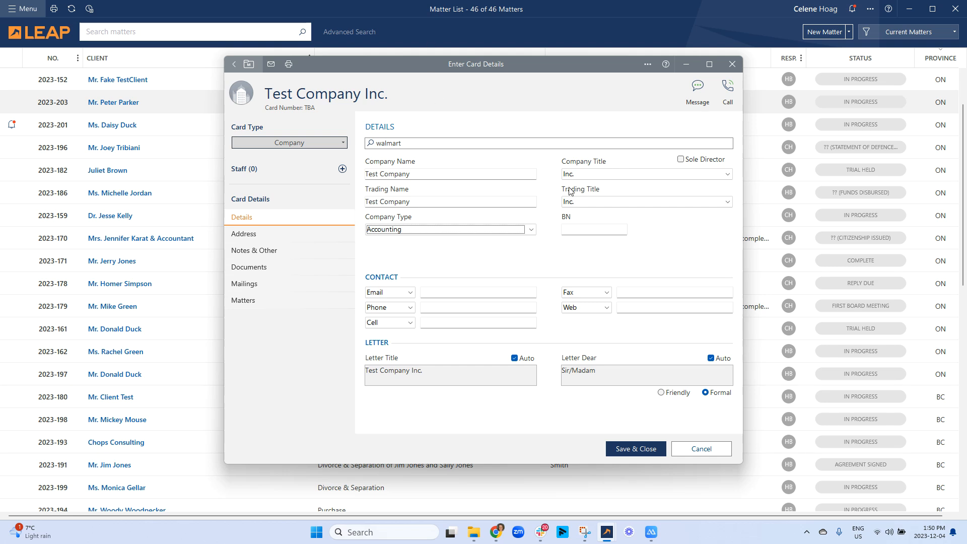
# - Enter business number 34534637 and the contact's e-mail address
pyautogui.click(591, 232)
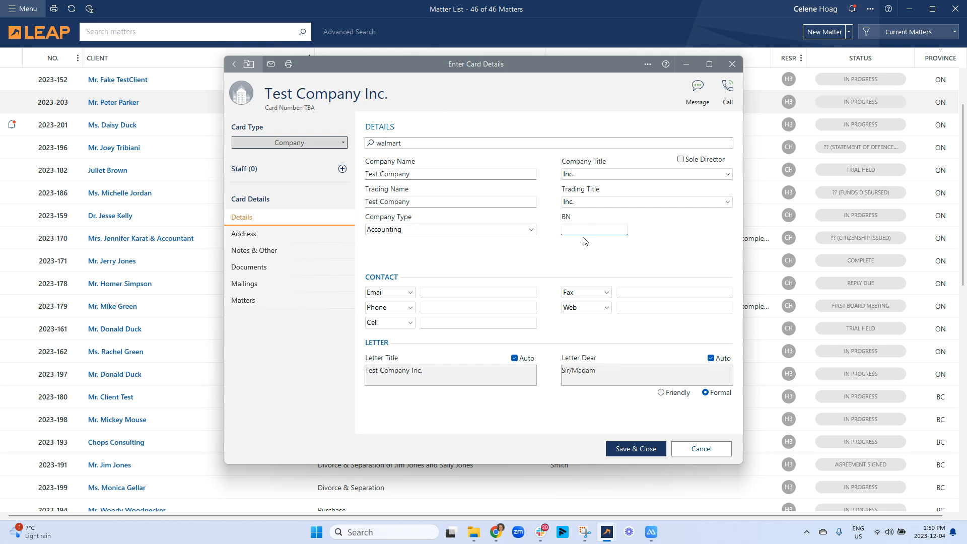
pyautogui.write('34534637')
pyautogui.click(491, 293)
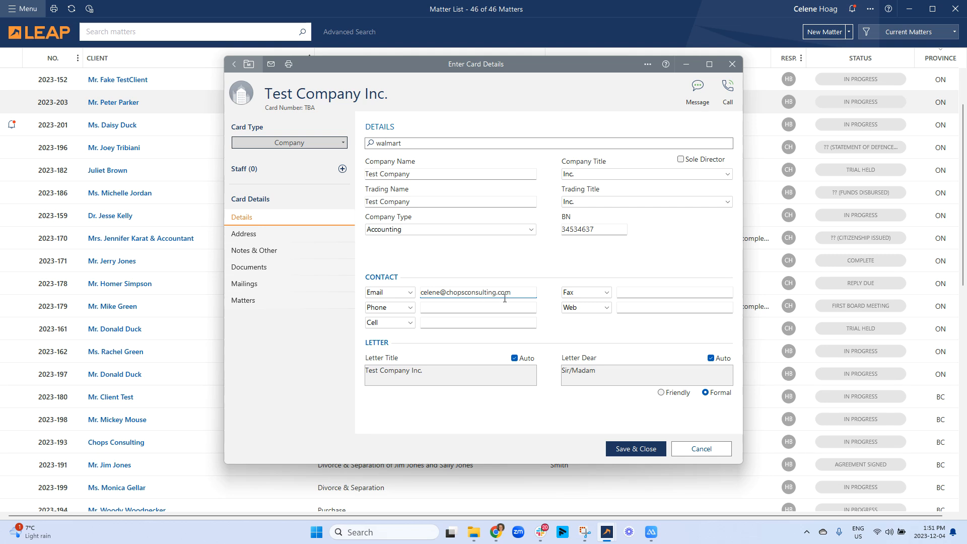
pyautogui.click(476, 306)
# - Browse the card's Address, Notes, Documents, Mailings and Matters sections, then return to Details
pyautogui.click(291, 234)
pyautogui.click(290, 250)
pyautogui.click(282, 267)
pyautogui.click(278, 283)
pyautogui.click(272, 301)
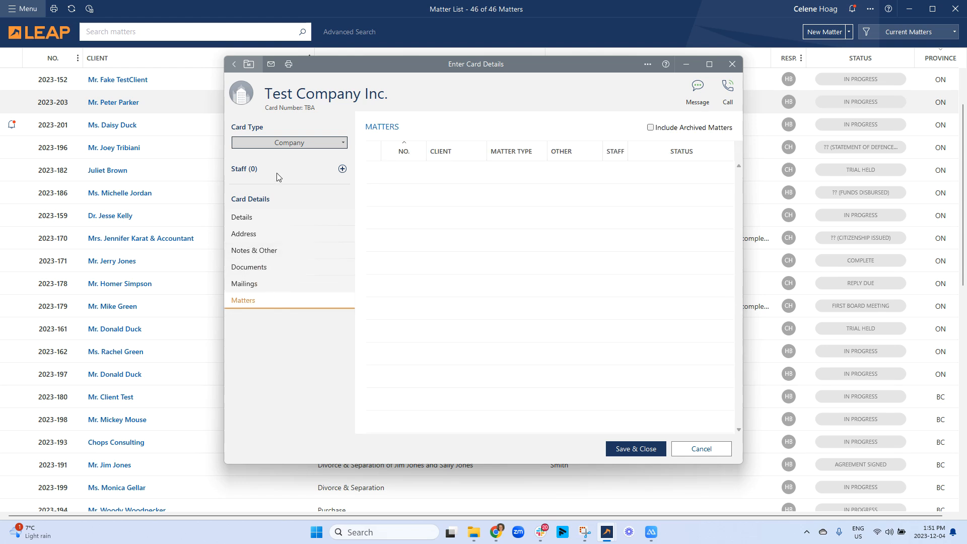
pyautogui.click(251, 218)
# - Add a staff member titled Mr. with the person's first and last name
pyautogui.click(343, 169)
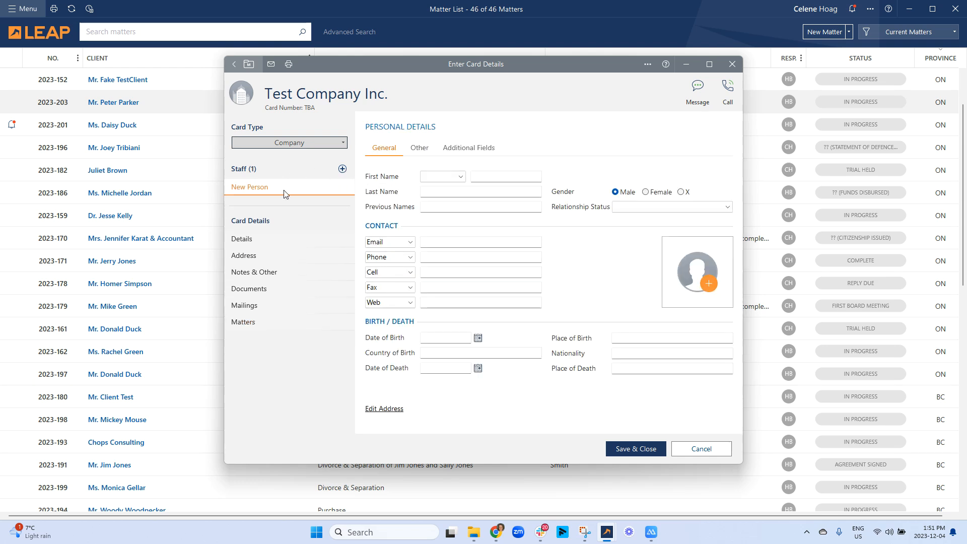
pyautogui.click(443, 177)
pyautogui.click(438, 188)
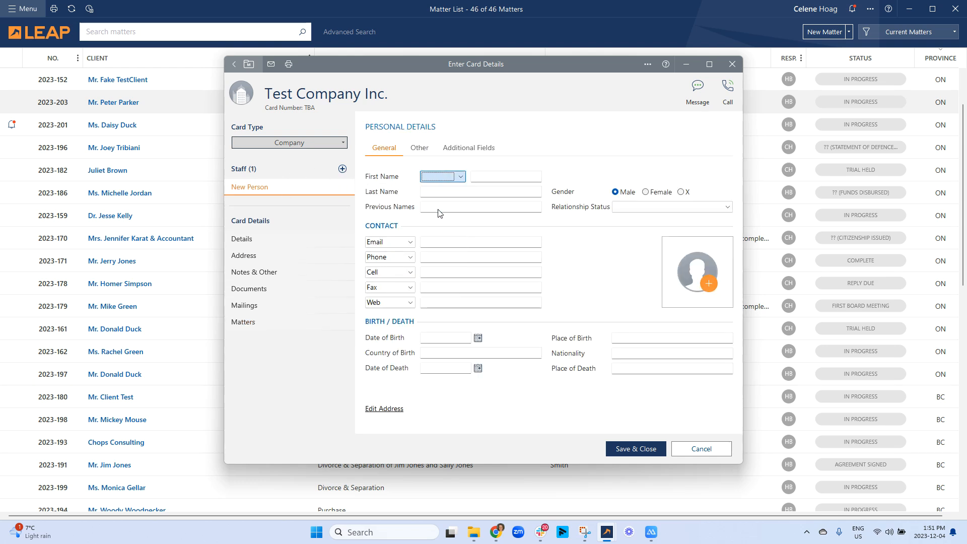
pyautogui.click(491, 178)
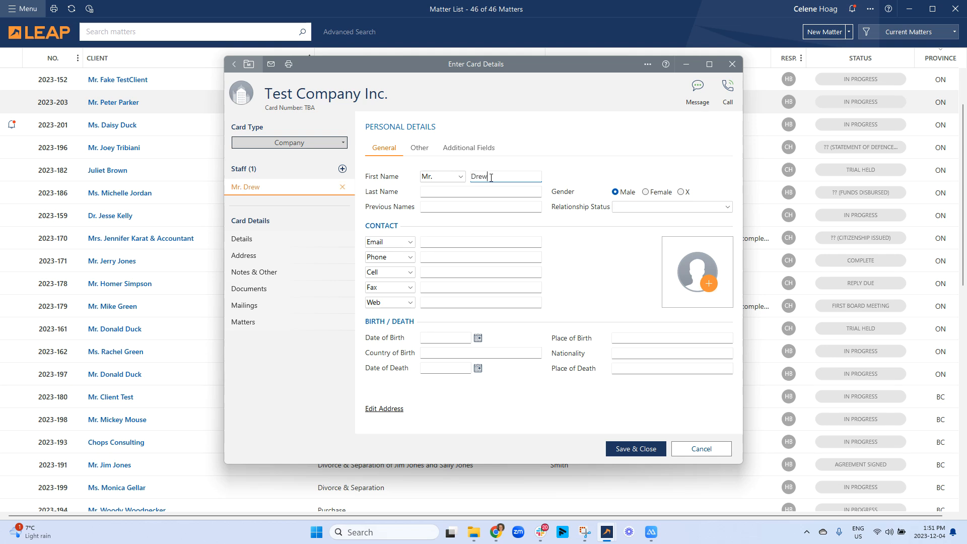
pyautogui.press('Tab')
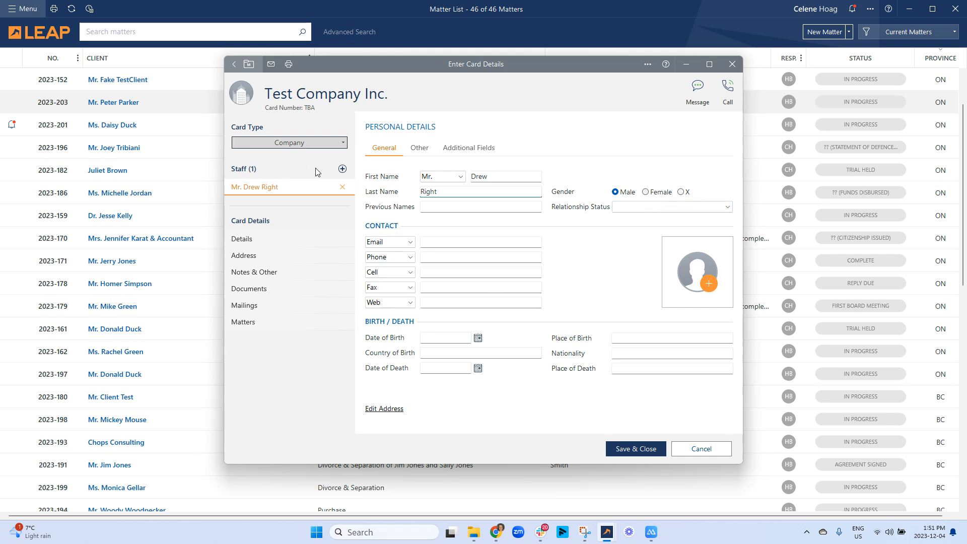
# - Add three more staff entries, two with placeholder first names 'a' and 'n'
pyautogui.click(342, 169)
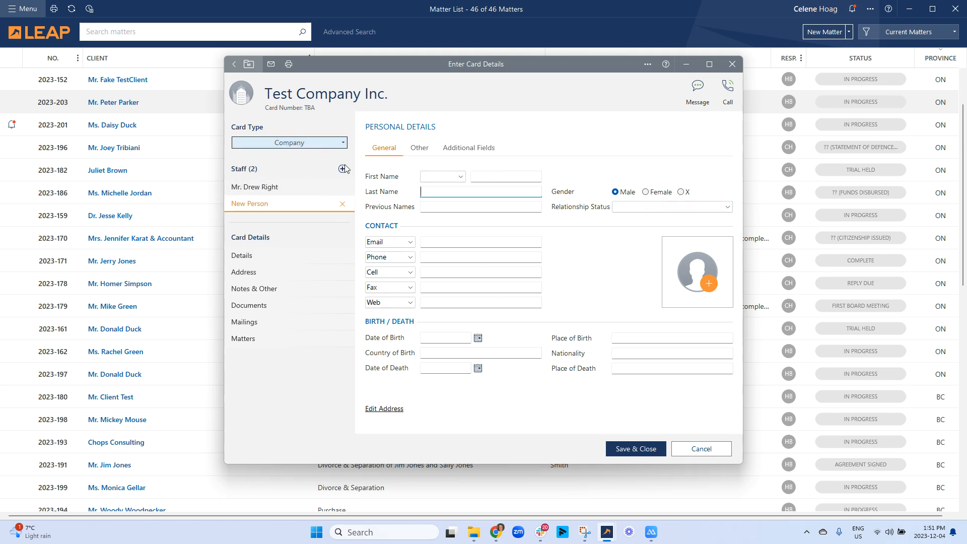
pyautogui.click(343, 169)
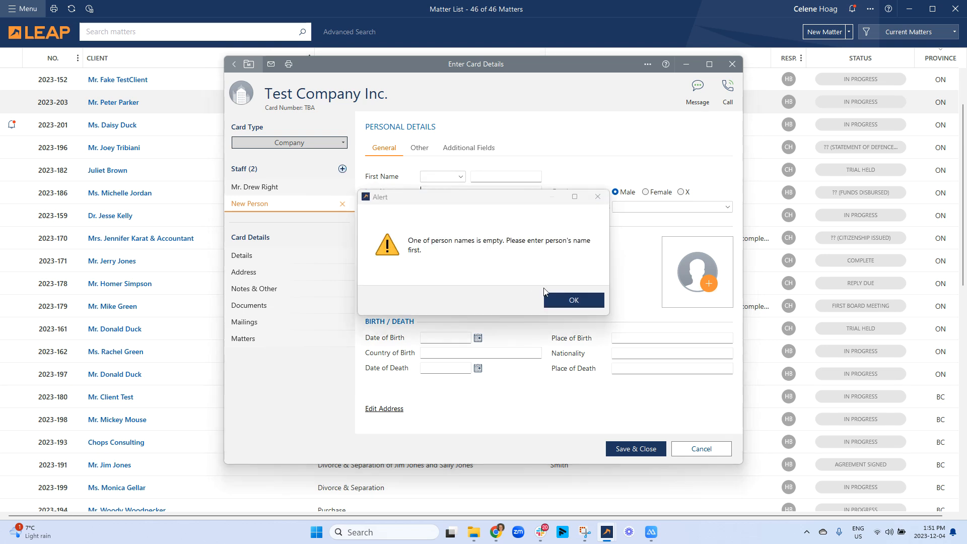
pyautogui.click(574, 300)
pyautogui.click(524, 176)
pyautogui.write('a')
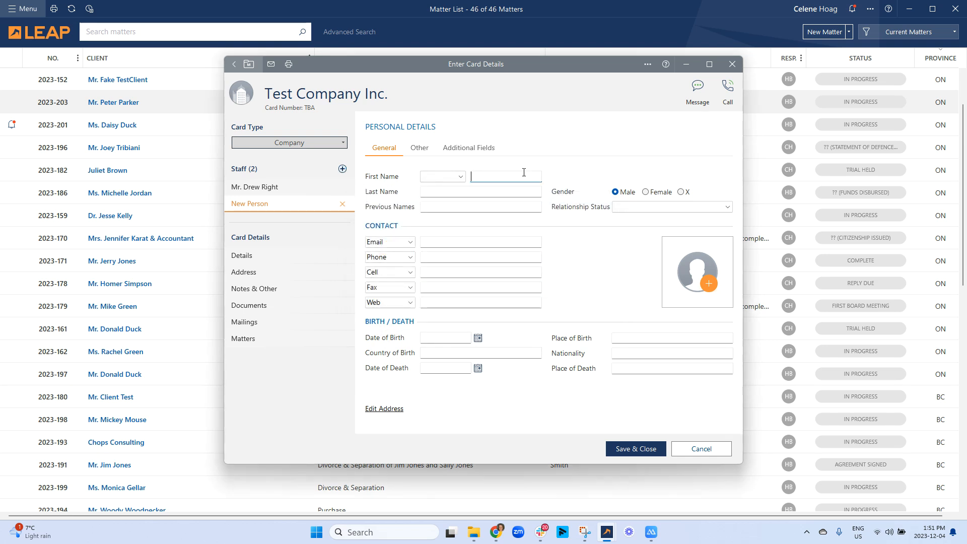
pyautogui.click(343, 169)
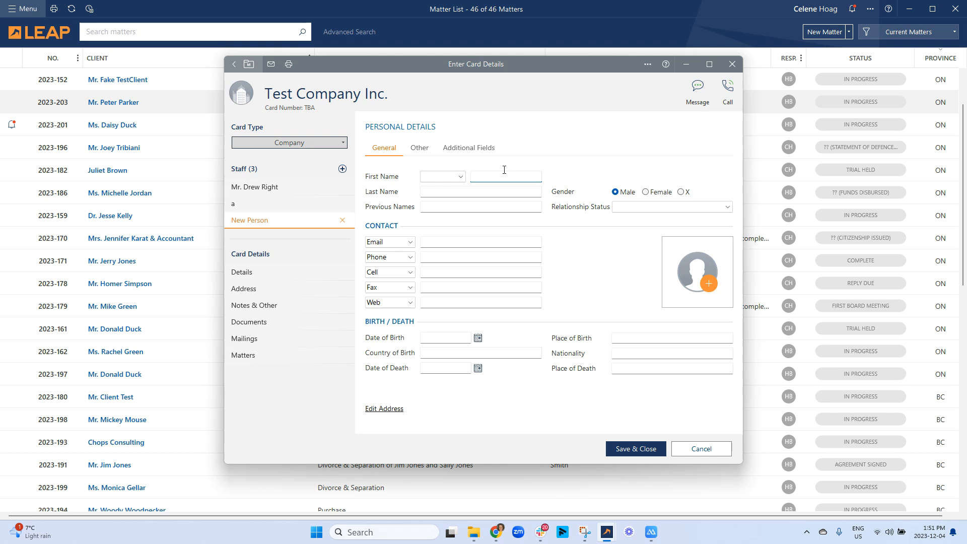
pyautogui.write('n')
pyautogui.click(343, 169)
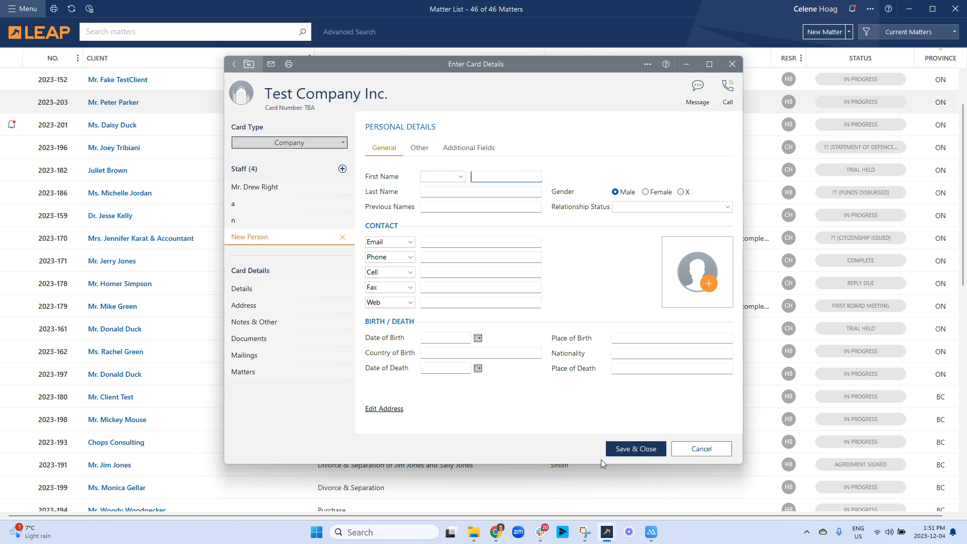
pyautogui.click(338, 142)
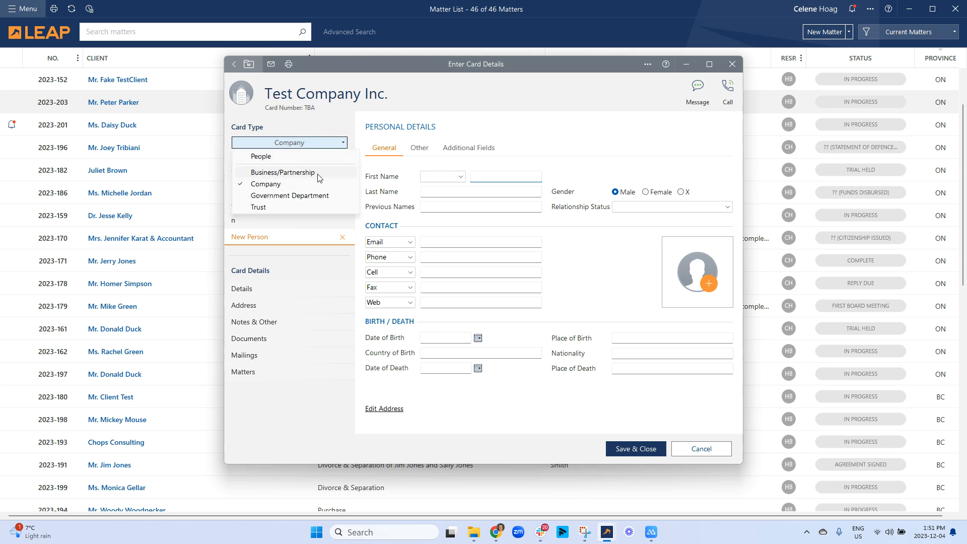
# - Switch the card type through Business / Partnership and Government Department to People, then close it
pyautogui.click(319, 173)
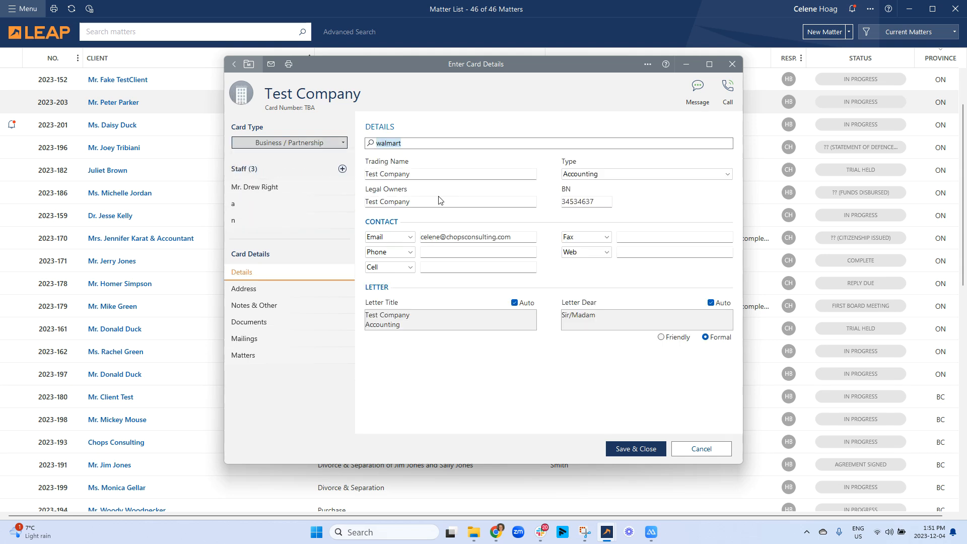
pyautogui.click(297, 143)
pyautogui.click(304, 197)
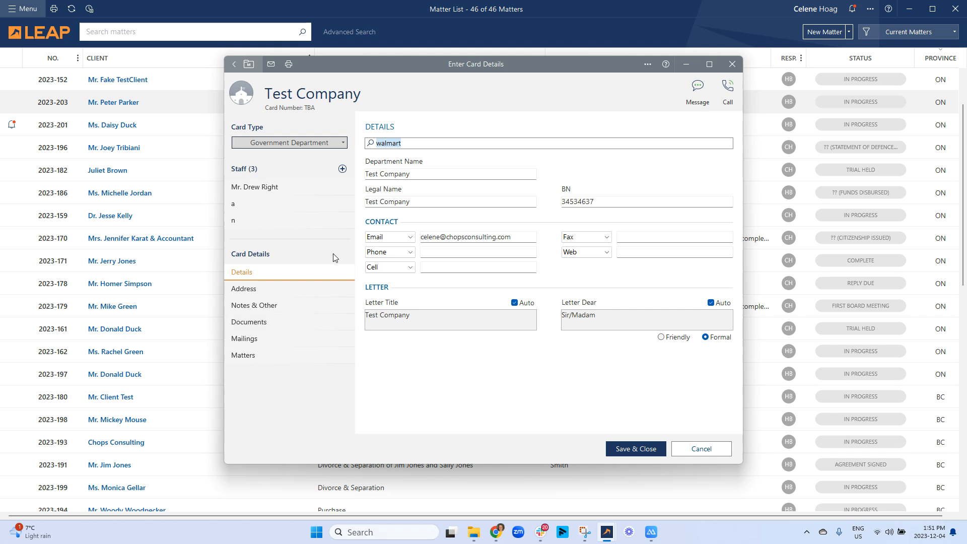
pyautogui.click(286, 147)
pyautogui.click(285, 160)
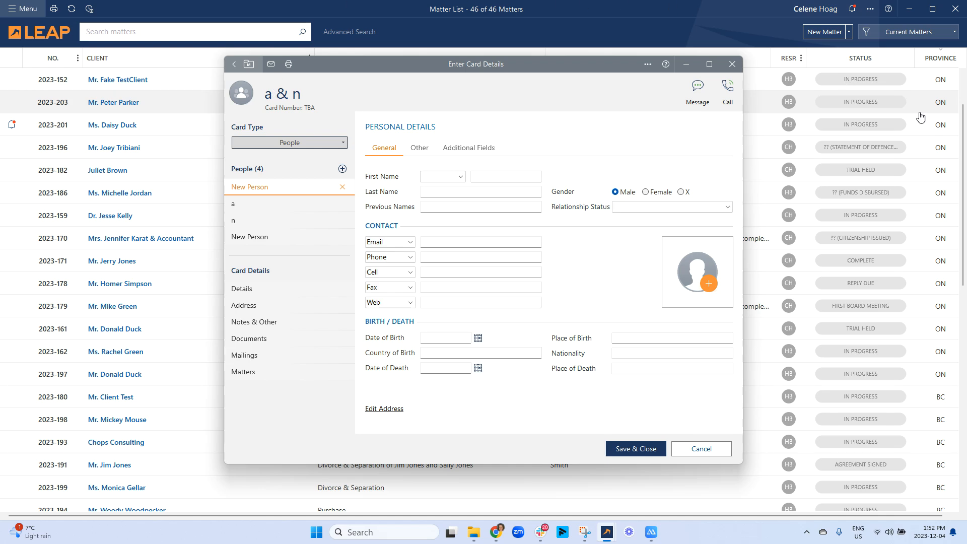
pyautogui.click(732, 64)
# - Discard the unsaved card and bring up View Cards from the main menu
pyautogui.click(509, 300)
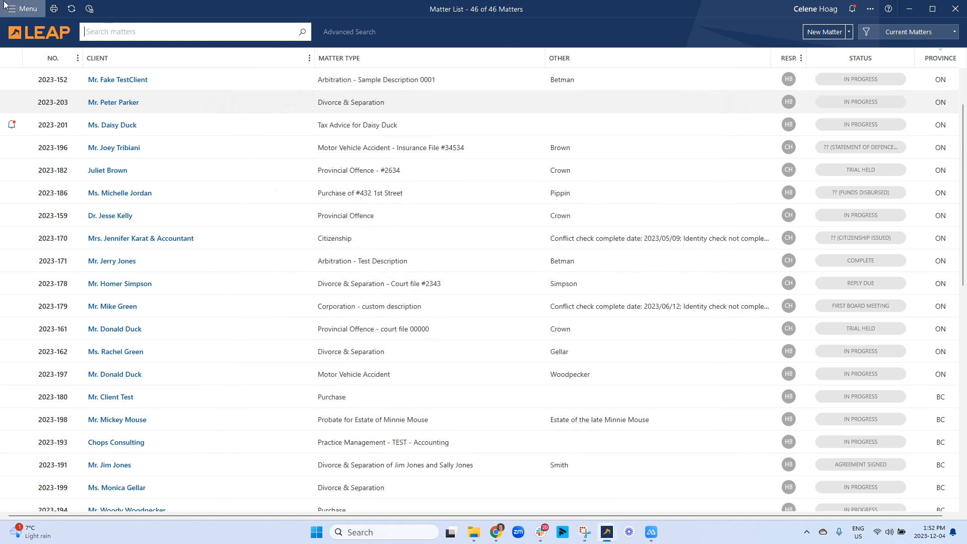
pyautogui.click(23, 8)
pyautogui.click(380, 129)
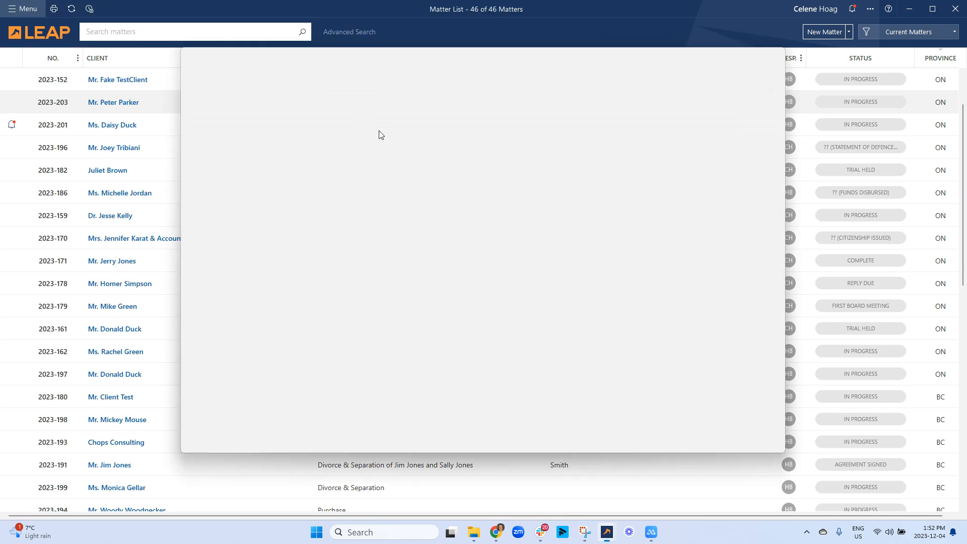
# - Search the card list by name, cancel Advanced Search, and close the Card List
pyautogui.click(243, 78)
pyautogui.write('jo')
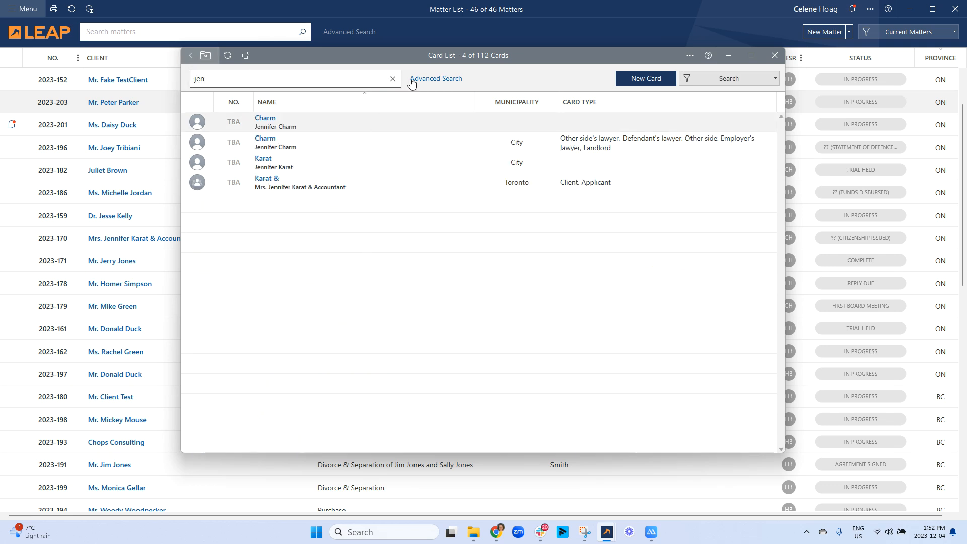
pyautogui.click(427, 78)
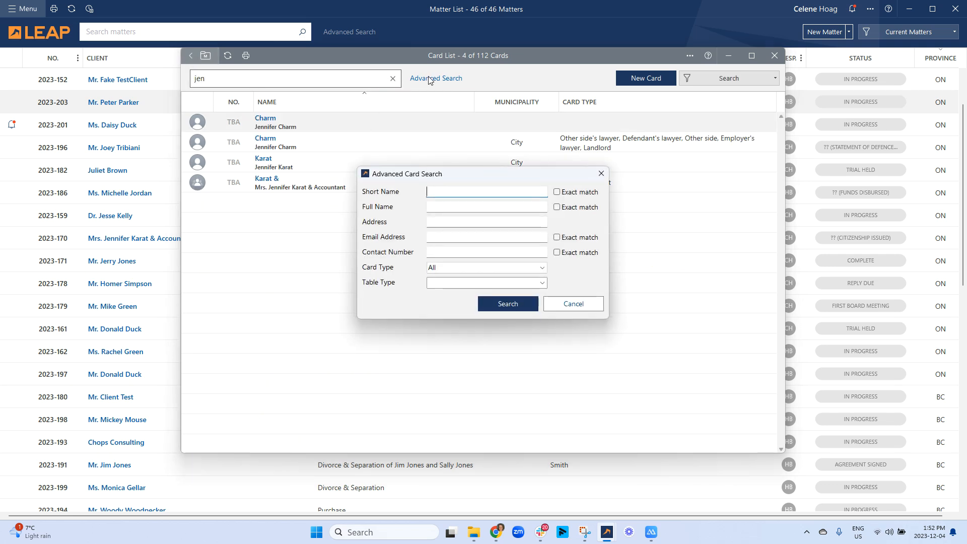
pyautogui.click(567, 301)
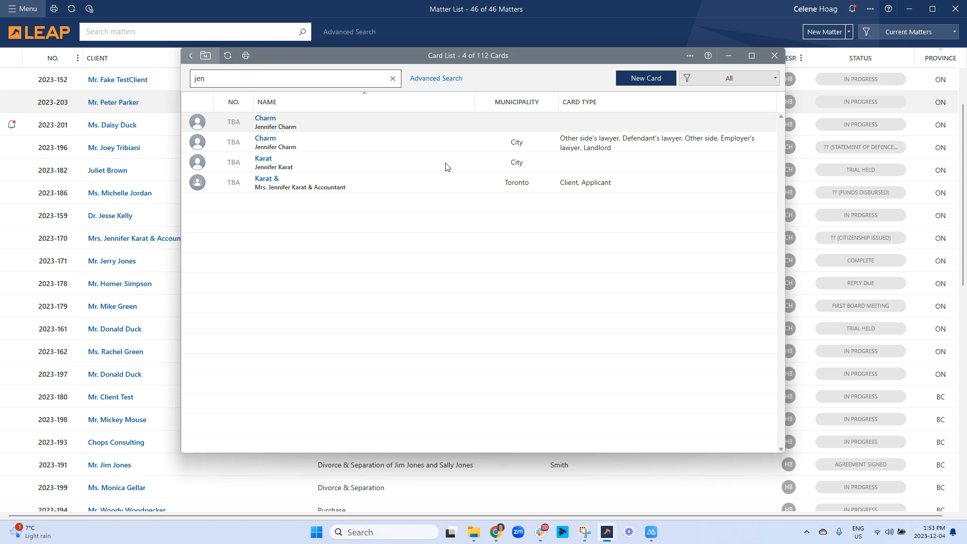
pyautogui.click(774, 55)
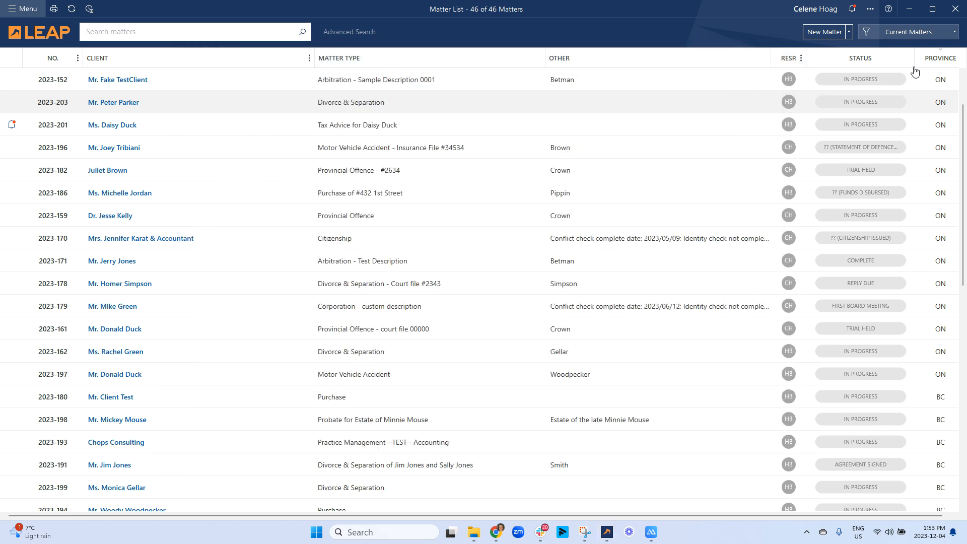